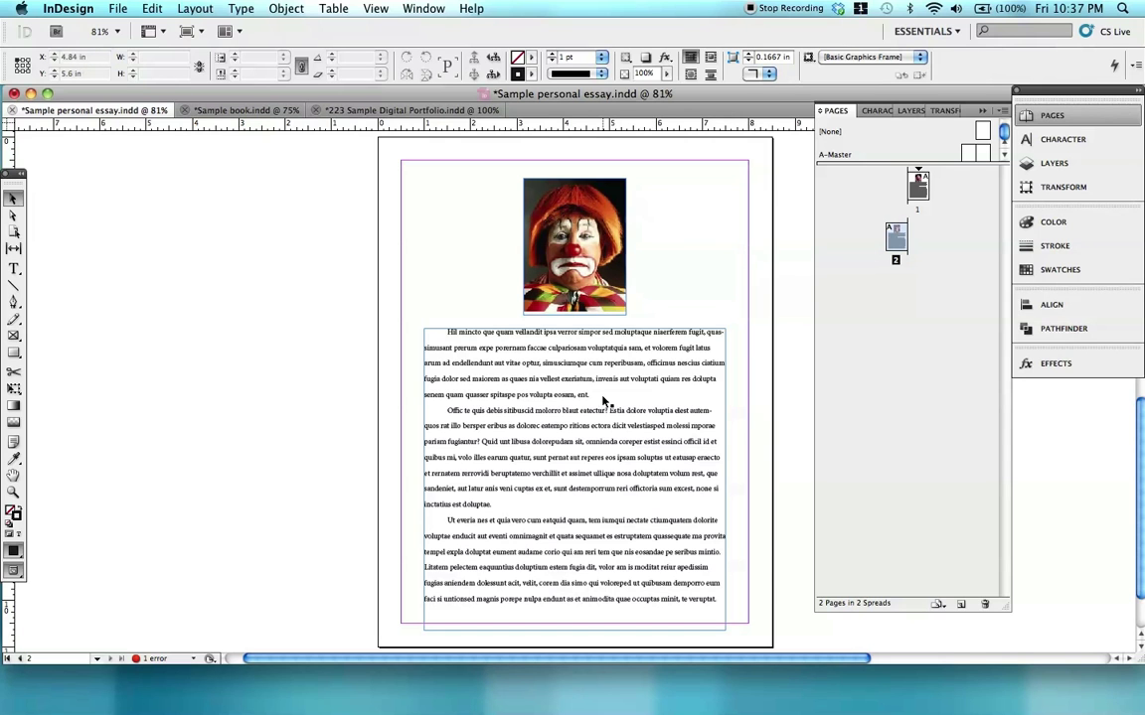
Export page 2 of the personal essay in EPS format as Sample personal essay sad.eps
{"action": "left_click", "coordinate": [119, 9]}
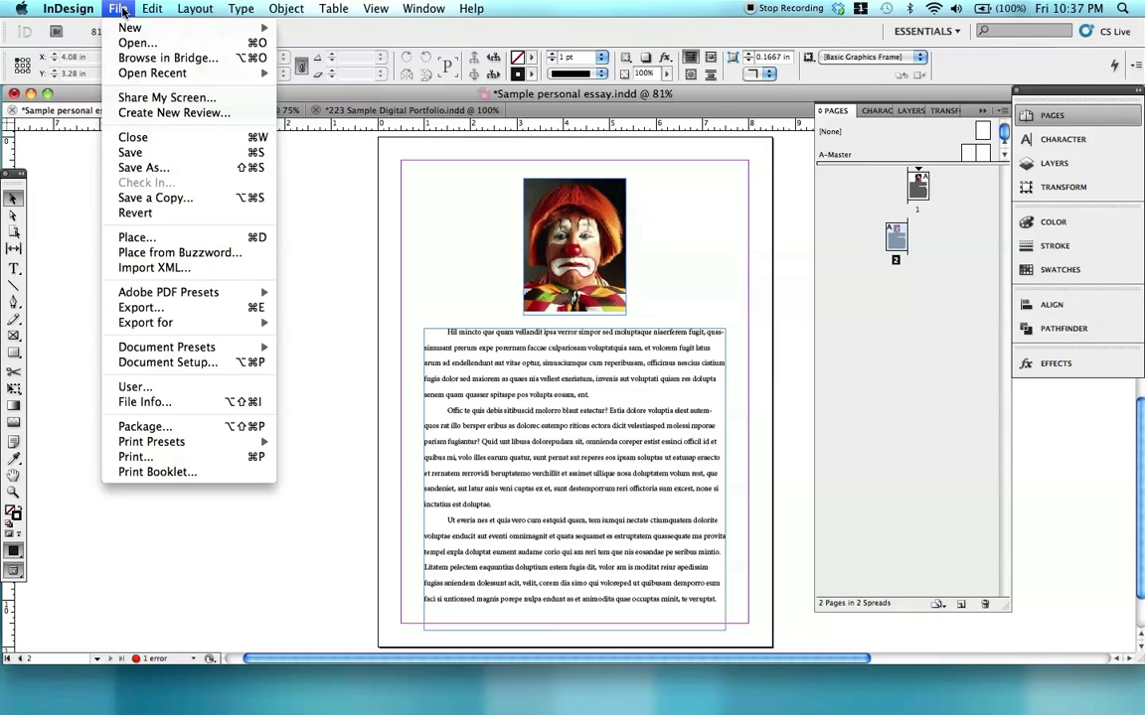
{"action": "left_click", "coordinate": [146, 309]}
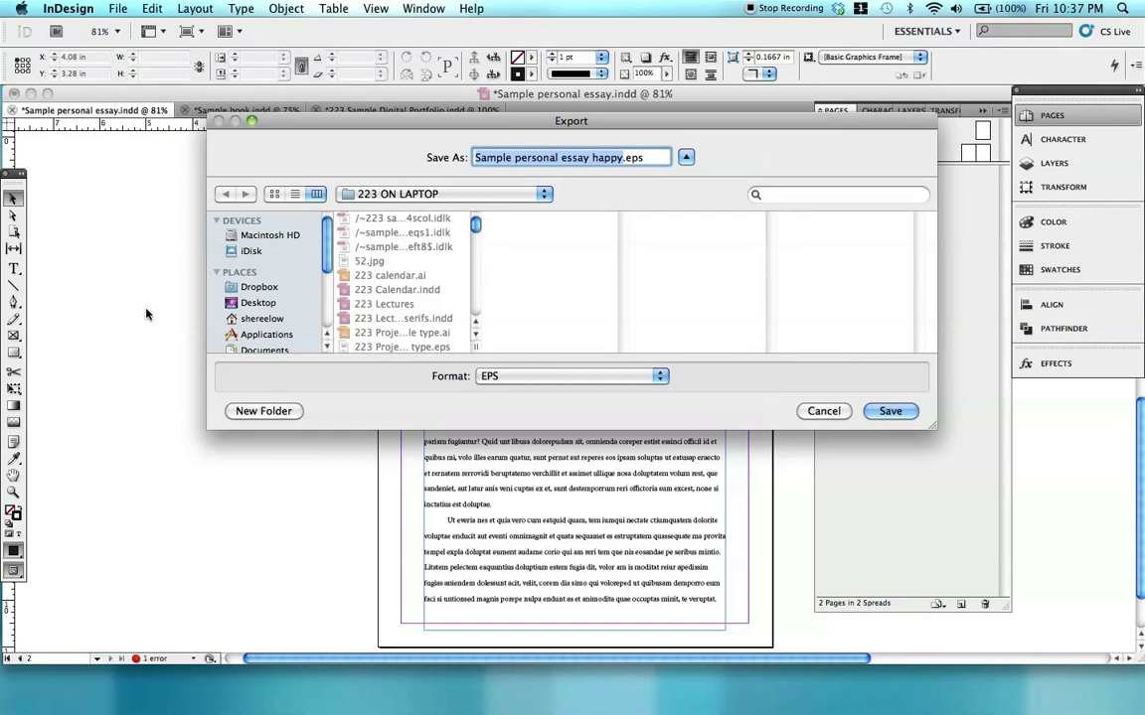
{"action": "double_click", "coordinate": [607, 158]}
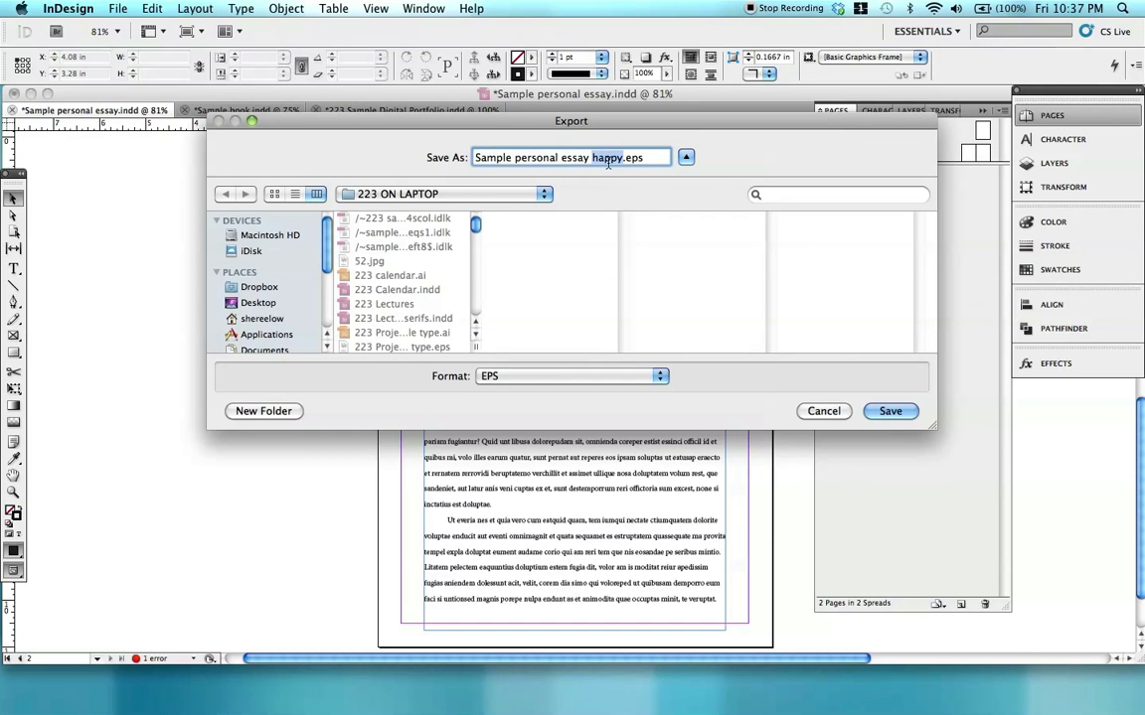
{"action": "type", "text": "sad"}
{"action": "key", "text": "Return"}
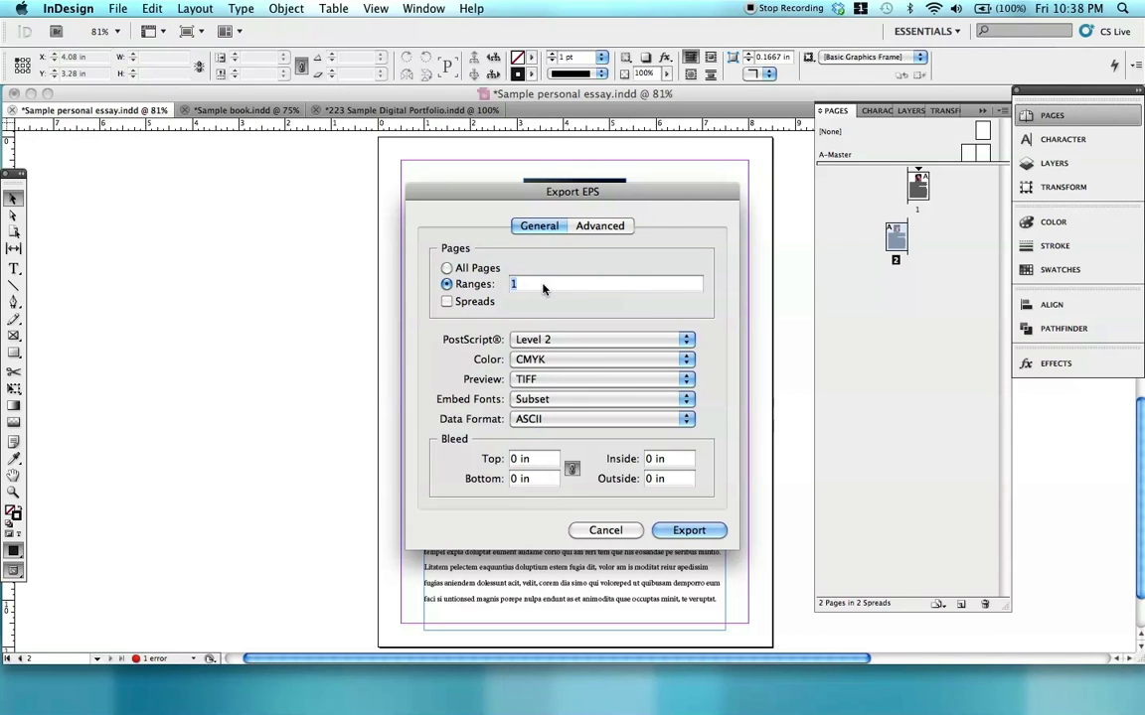
{"action": "type", "text": "2"}
{"action": "key", "text": "Return"}
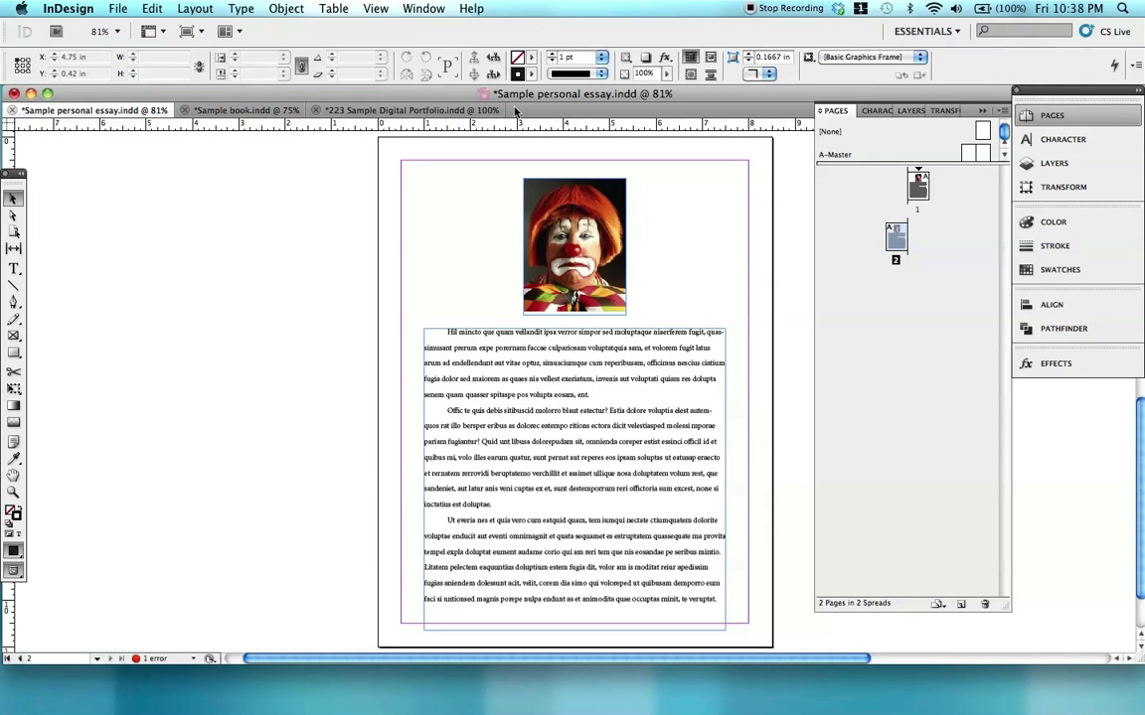
Place Sample personal essay sad.eps on page 1 of the digital portfolio, about 4.23 by 5.48 in, around X 4.04, Y 1.52 in
{"action": "left_click", "coordinate": [458, 112]}
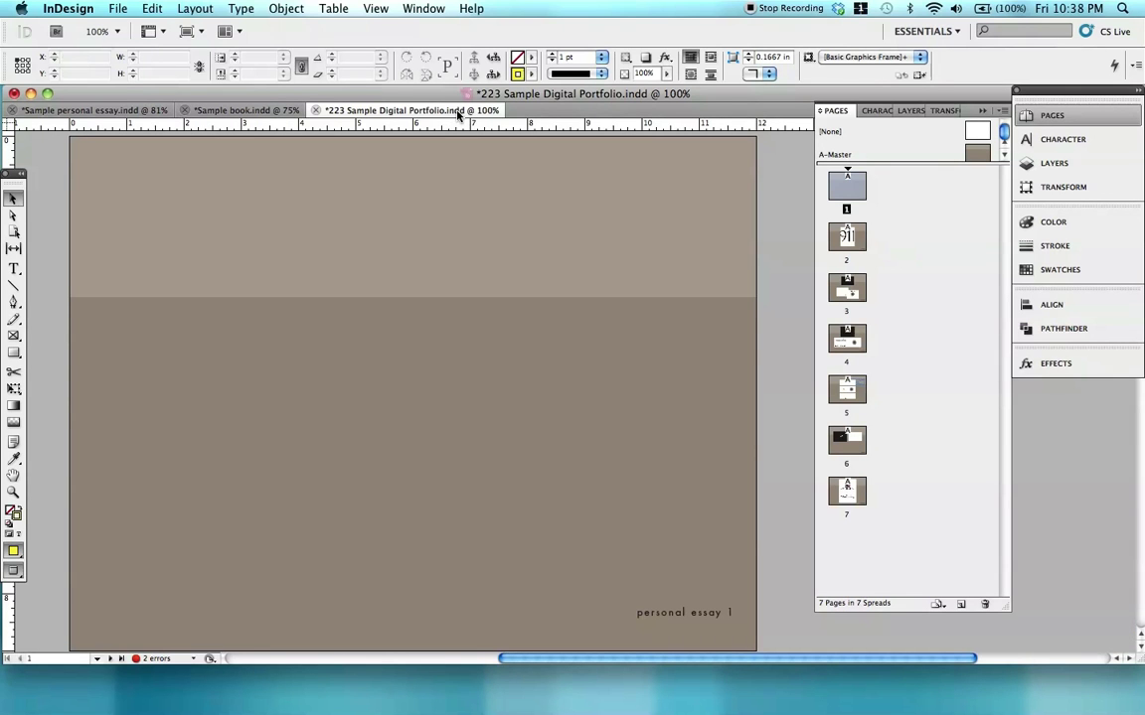
{"action": "left_click", "coordinate": [117, 9]}
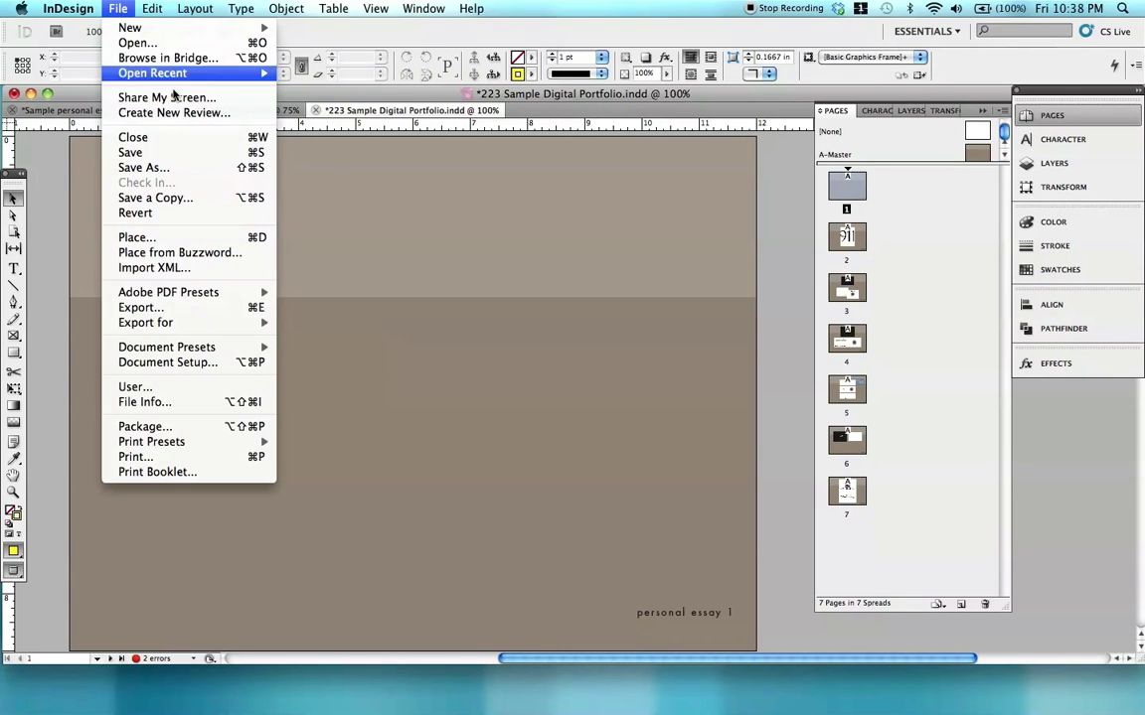
{"action": "left_click", "coordinate": [147, 241]}
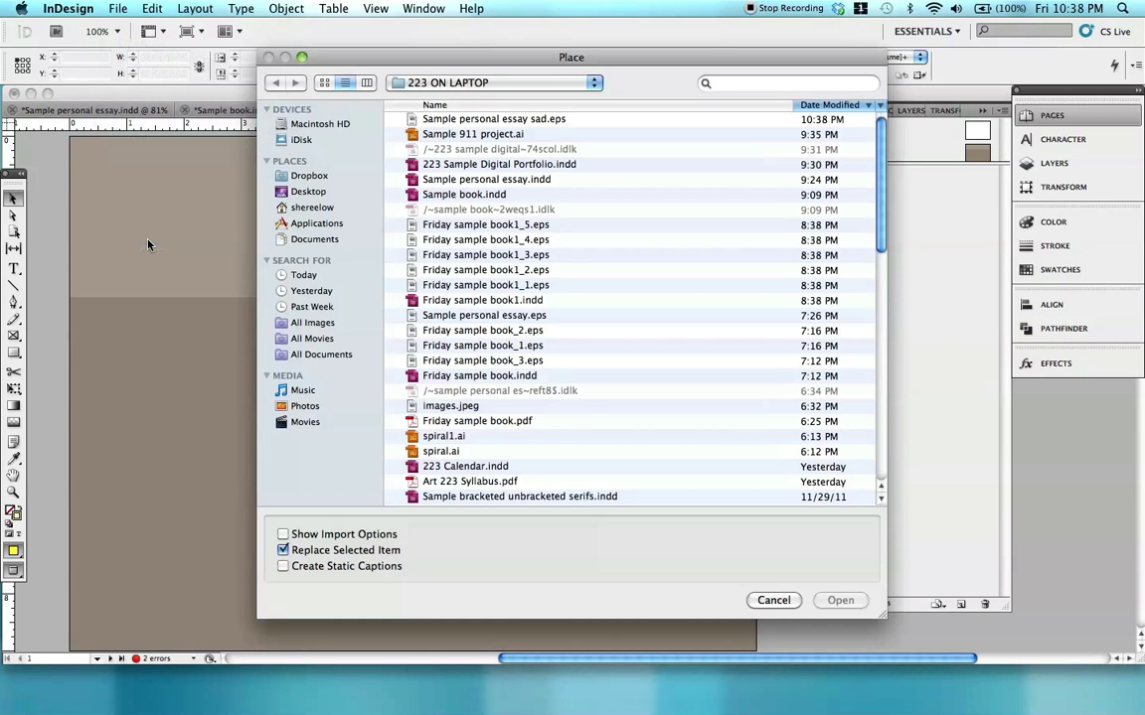
{"action": "double_click", "coordinate": [546, 120]}
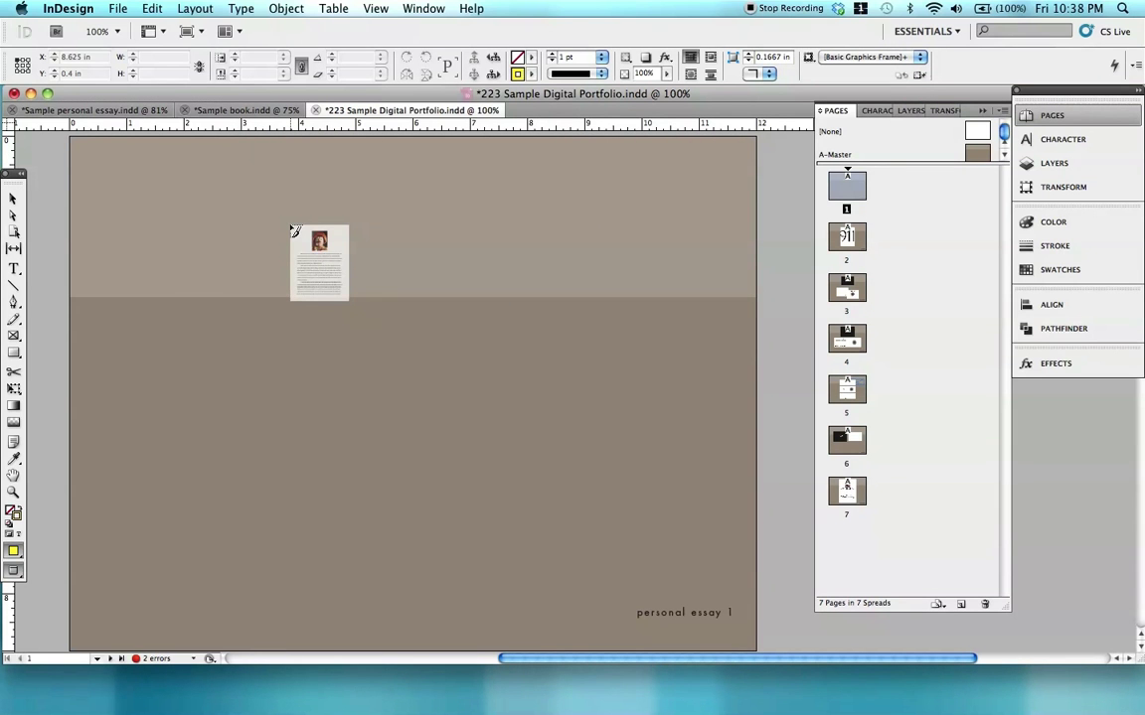
{"action": "left_click_drag", "start_coordinate": [250, 195], "coordinate": [491, 508]}
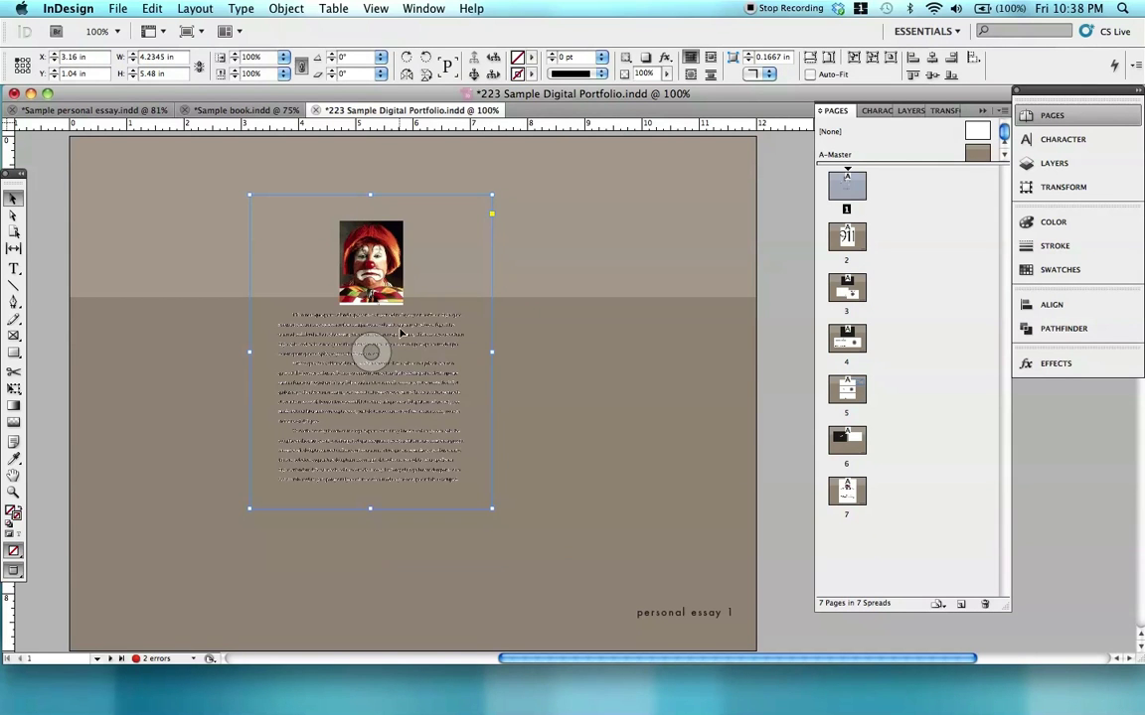
{"action": "left_click_drag", "start_coordinate": [421, 319], "coordinate": [476, 347]}
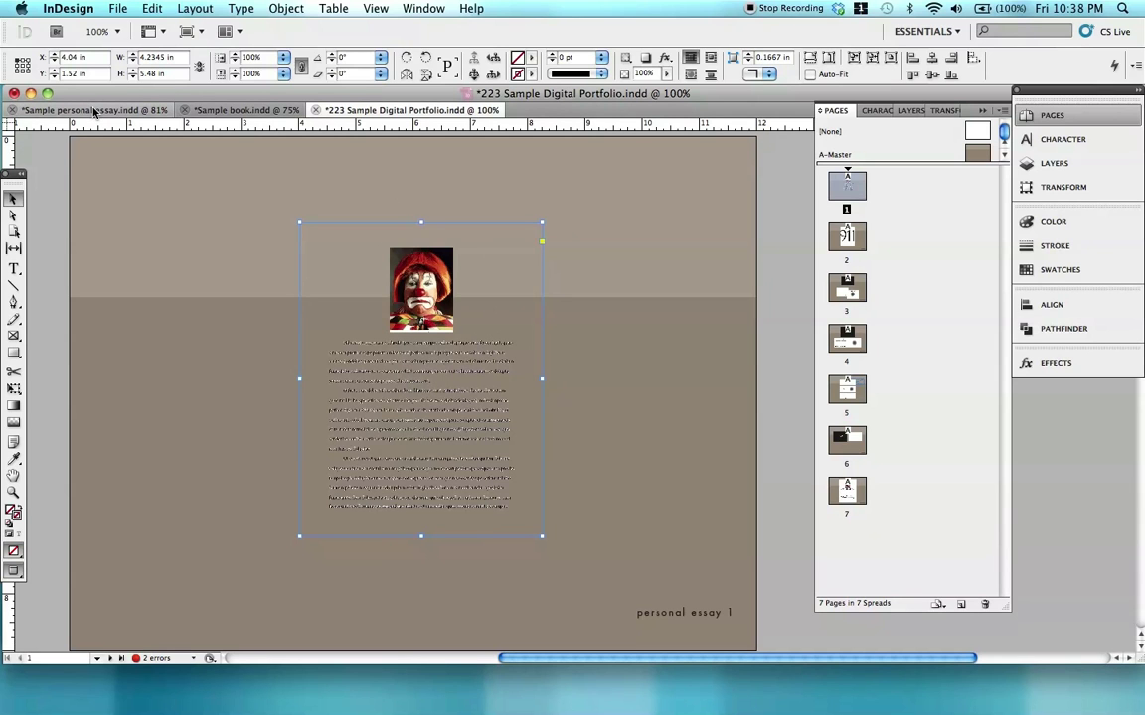
Draw a rectangle about 8.91 by 11.4 in that extends just beyond all edges of page 2 in the personal essay document
{"action": "left_click", "coordinate": [94, 111]}
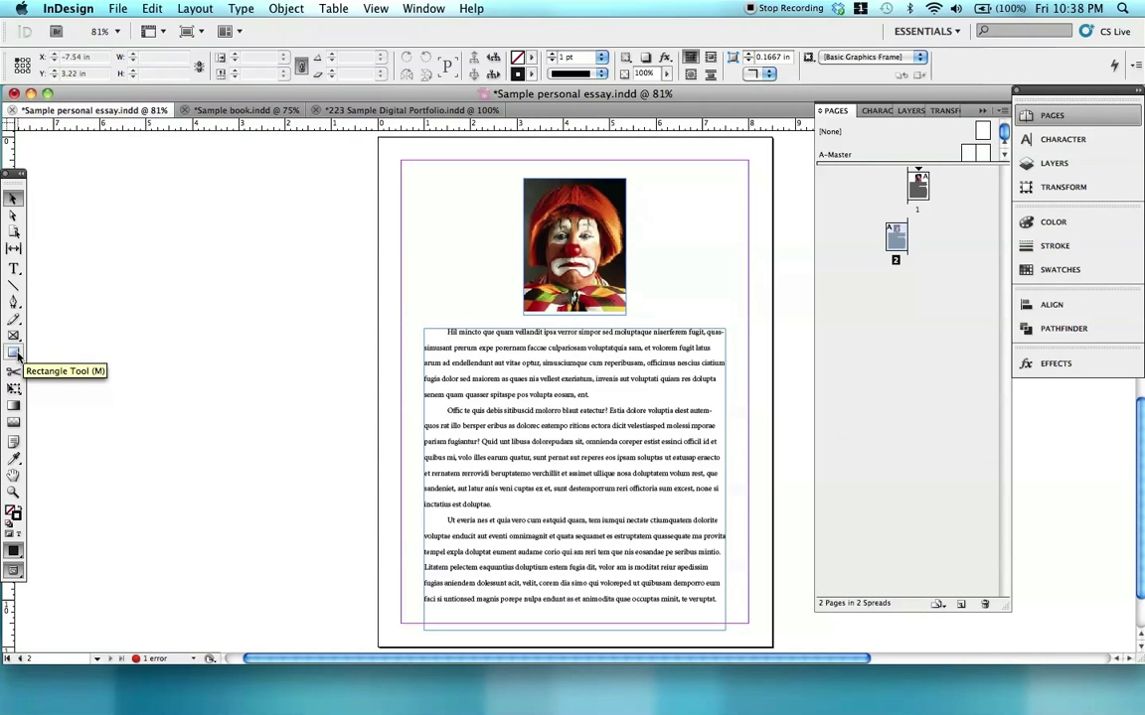
{"action": "left_click", "coordinate": [14, 353]}
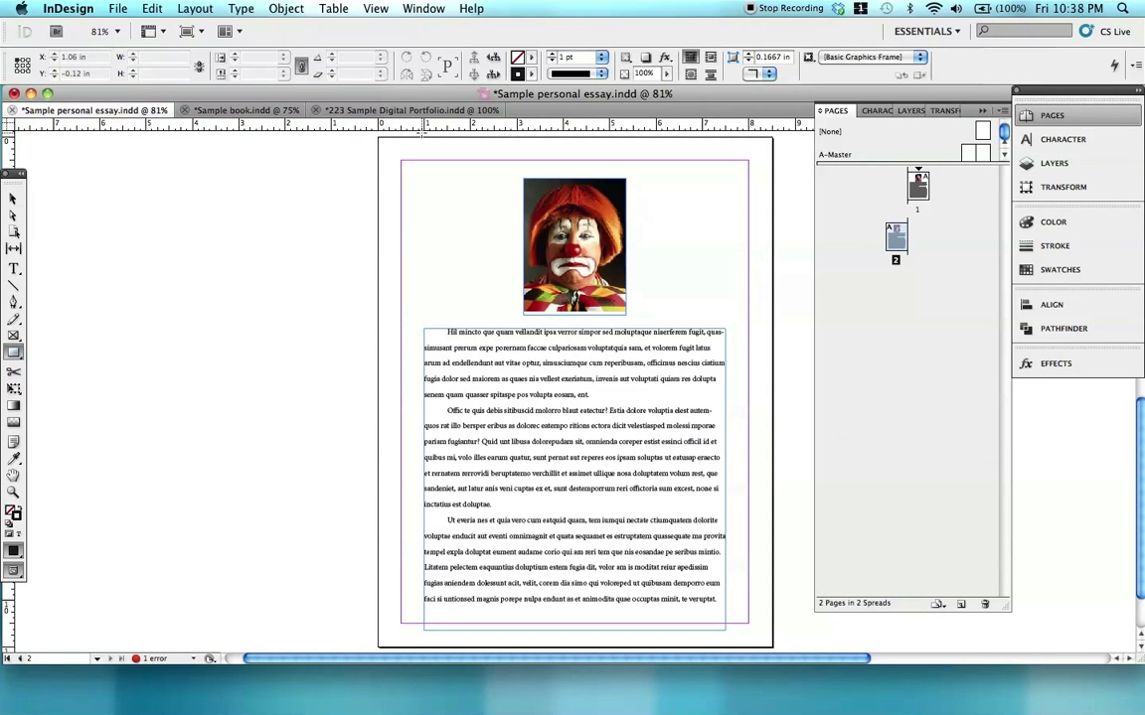
{"action": "left_click_drag", "start_coordinate": [380, 133], "coordinate": [784, 637]}
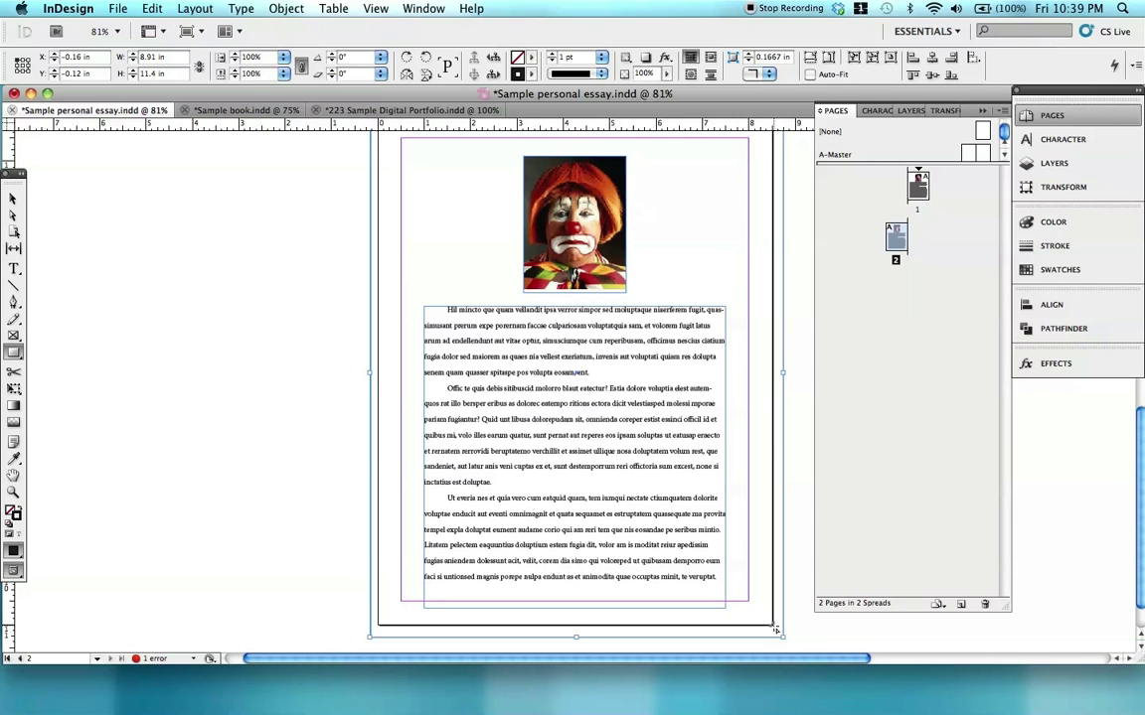
{"action": "left_click", "coordinate": [13, 199]}
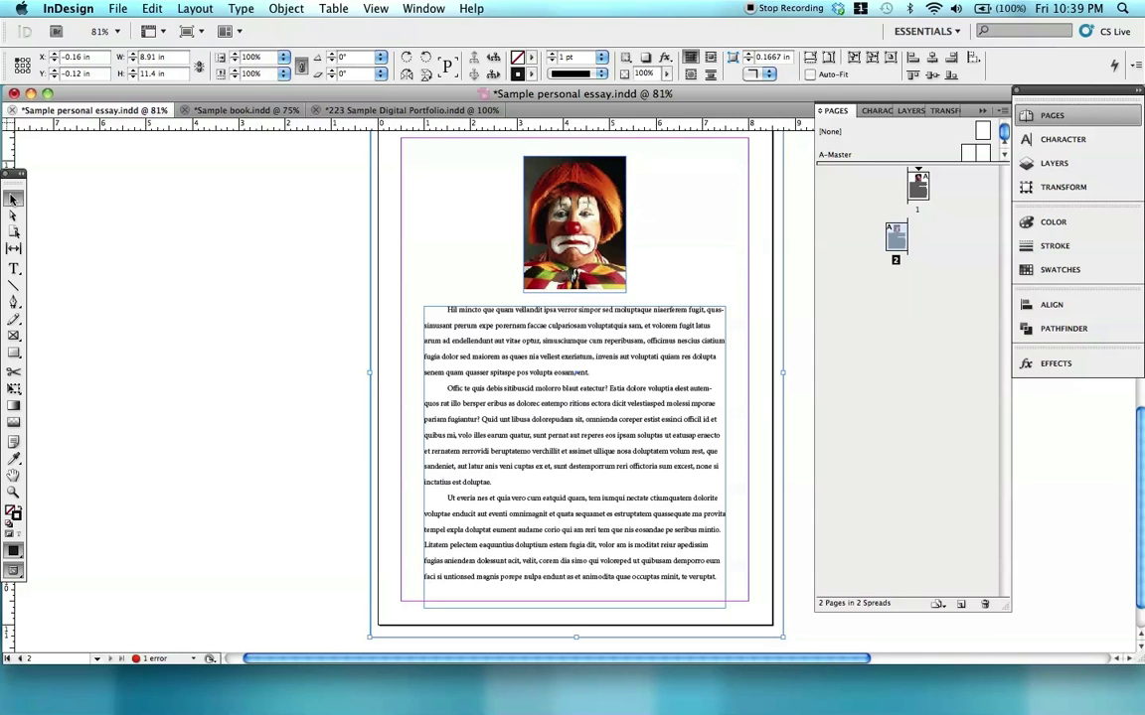
{"action": "left_click", "coordinate": [122, 225]}
{"action": "scroll", "coordinate": [140, 232], "scroll_direction": "up", "scroll_amount": 3}
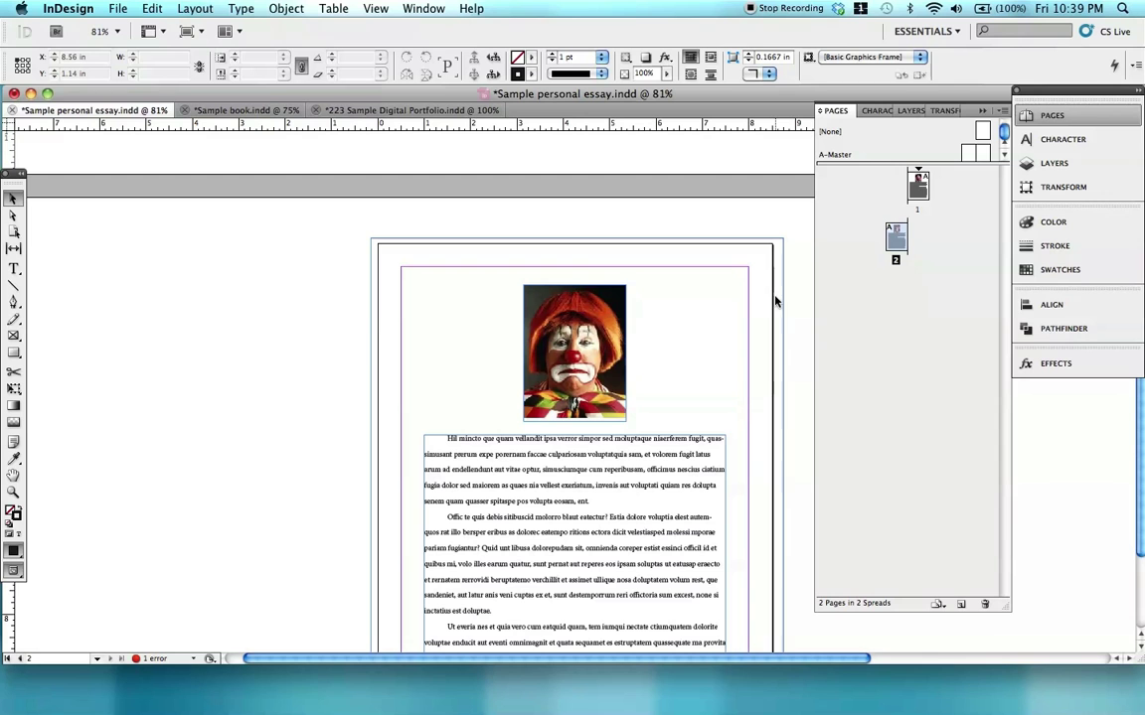
Remove the stroke from the page-covering rectangle and fill it with white
{"action": "left_click", "coordinate": [438, 242]}
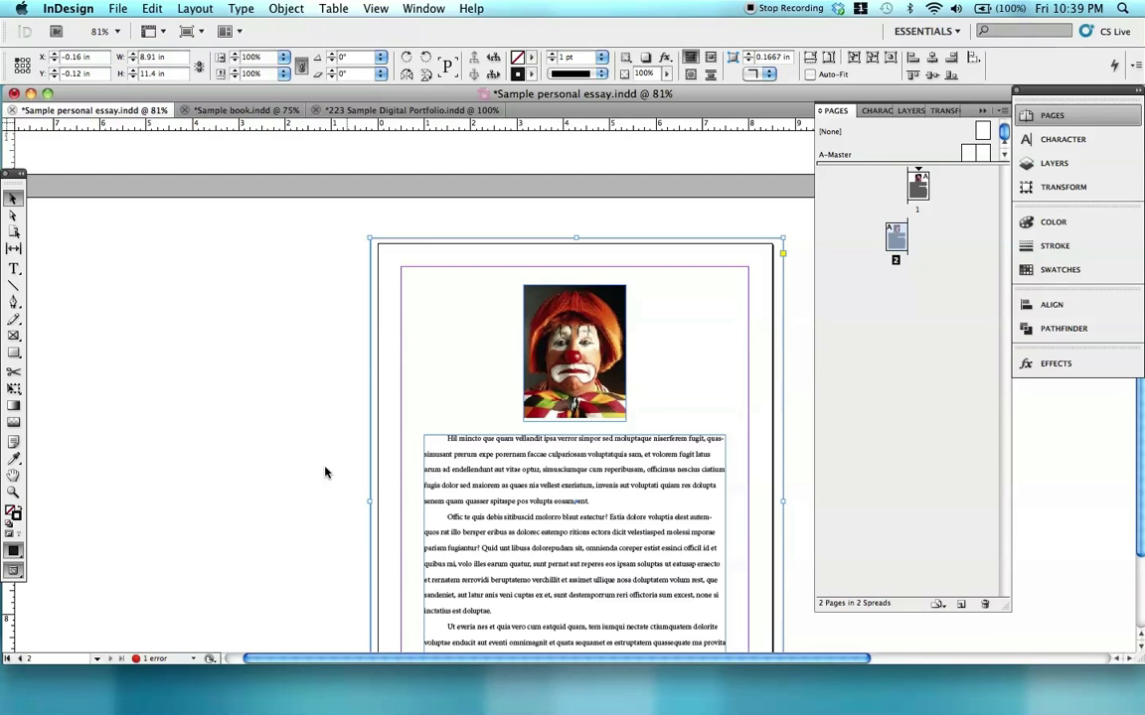
{"action": "left_click_drag", "start_coordinate": [14, 551], "coordinate": [56, 588]}
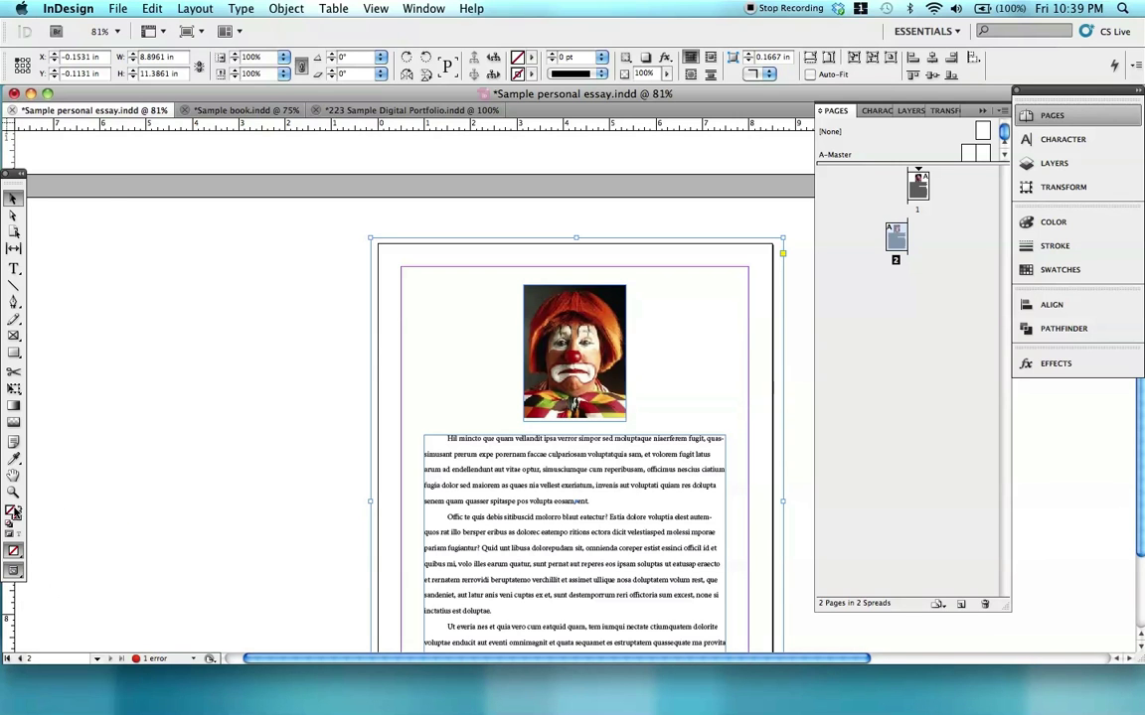
{"action": "left_click", "coordinate": [1041, 221]}
{"action": "left_click", "coordinate": [1000, 298]}
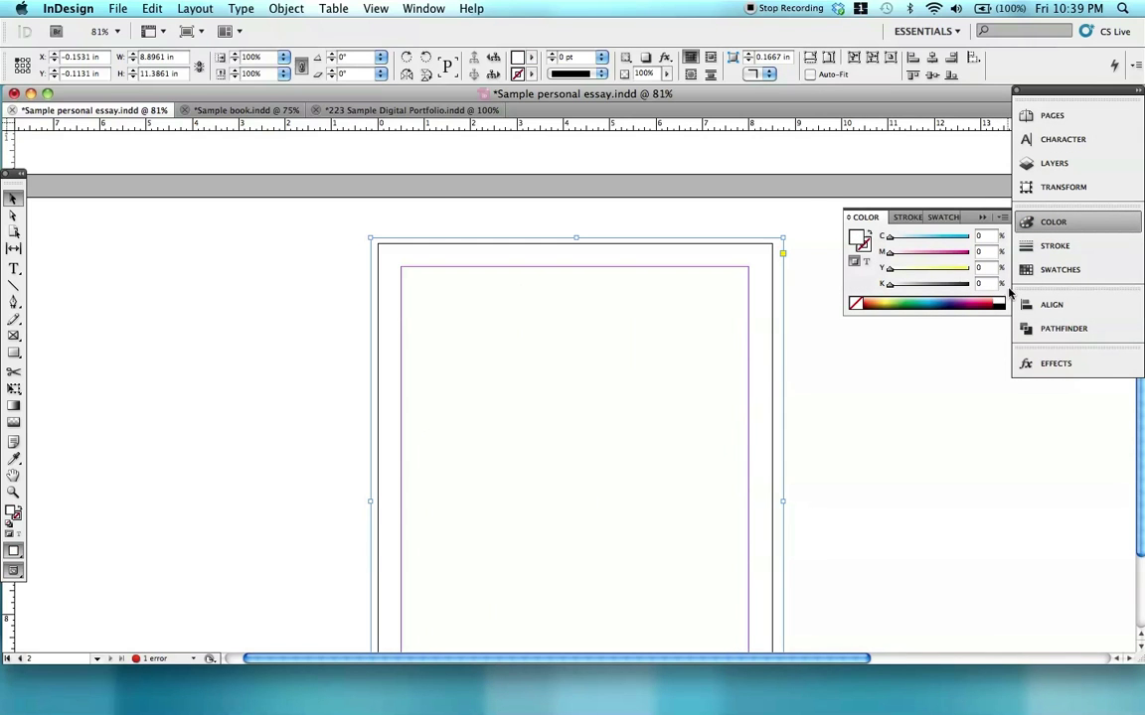
Send the white rectangle to the back behind the photo and text, and save the personal essay document
{"action": "left_click", "coordinate": [295, 9]}
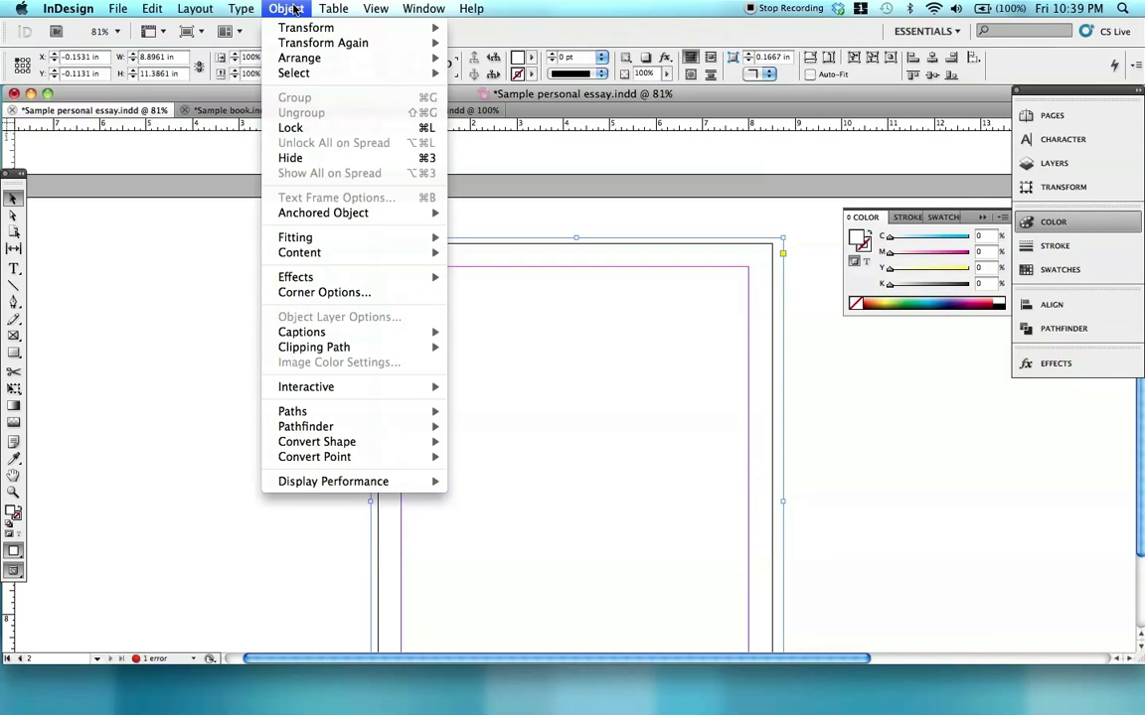
{"action": "mouse_move", "coordinate": [338, 58]}
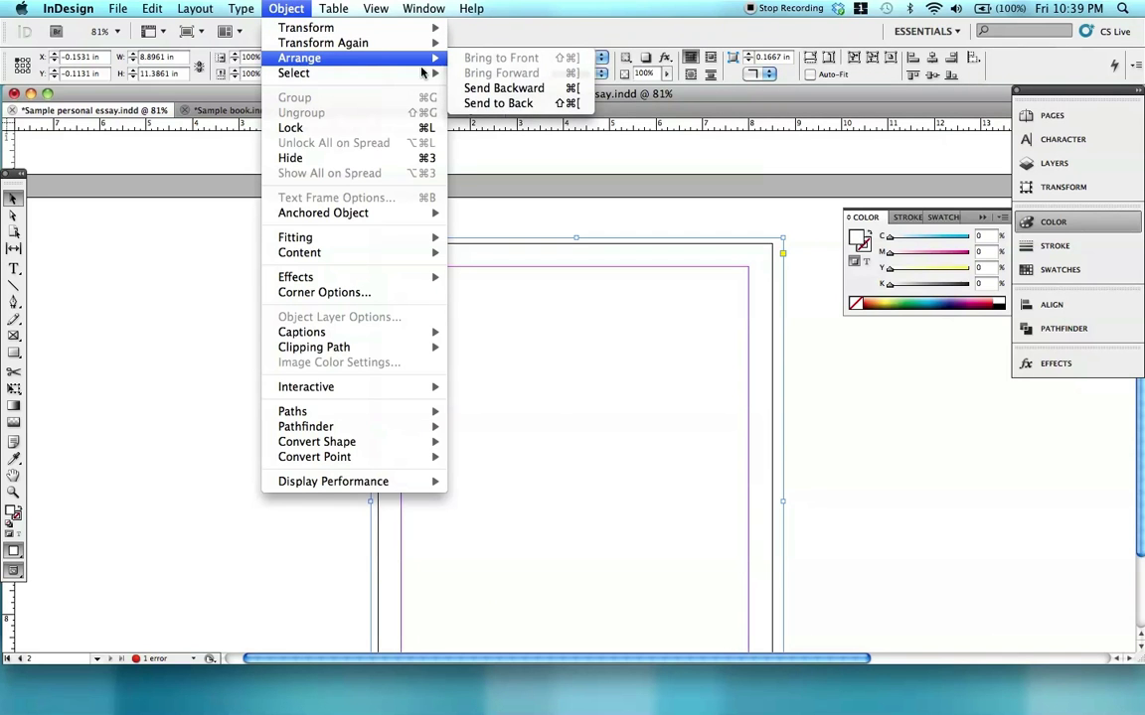
{"action": "left_click", "coordinate": [496, 104]}
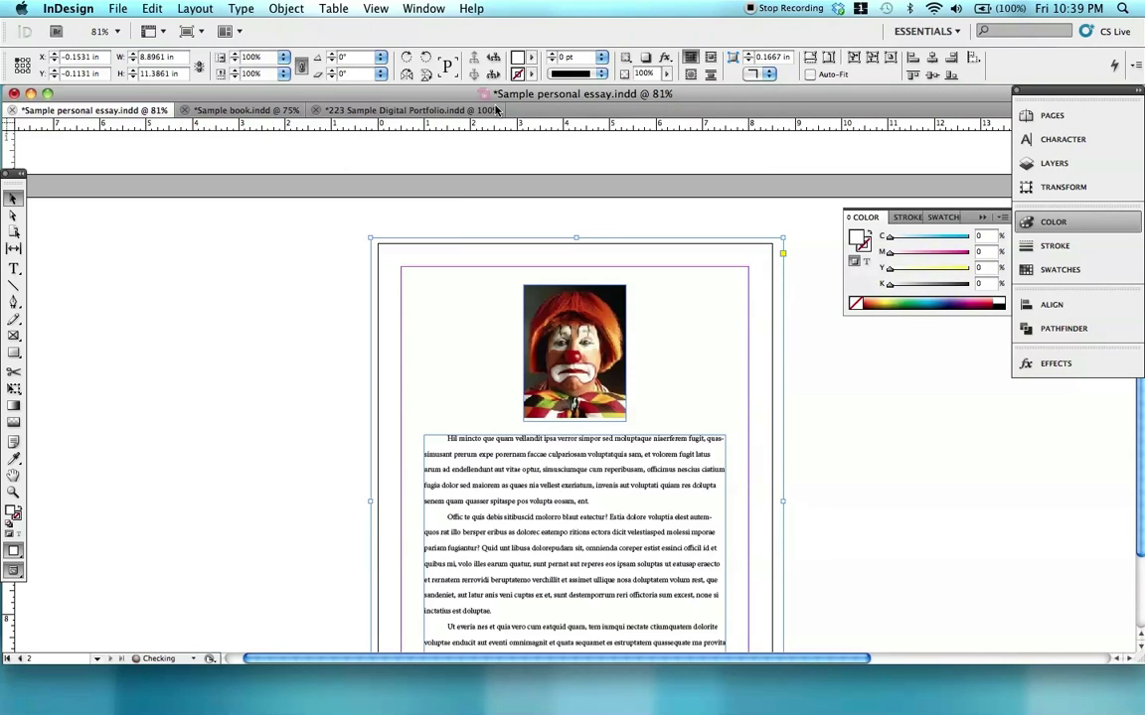
{"action": "left_click", "coordinate": [248, 319]}
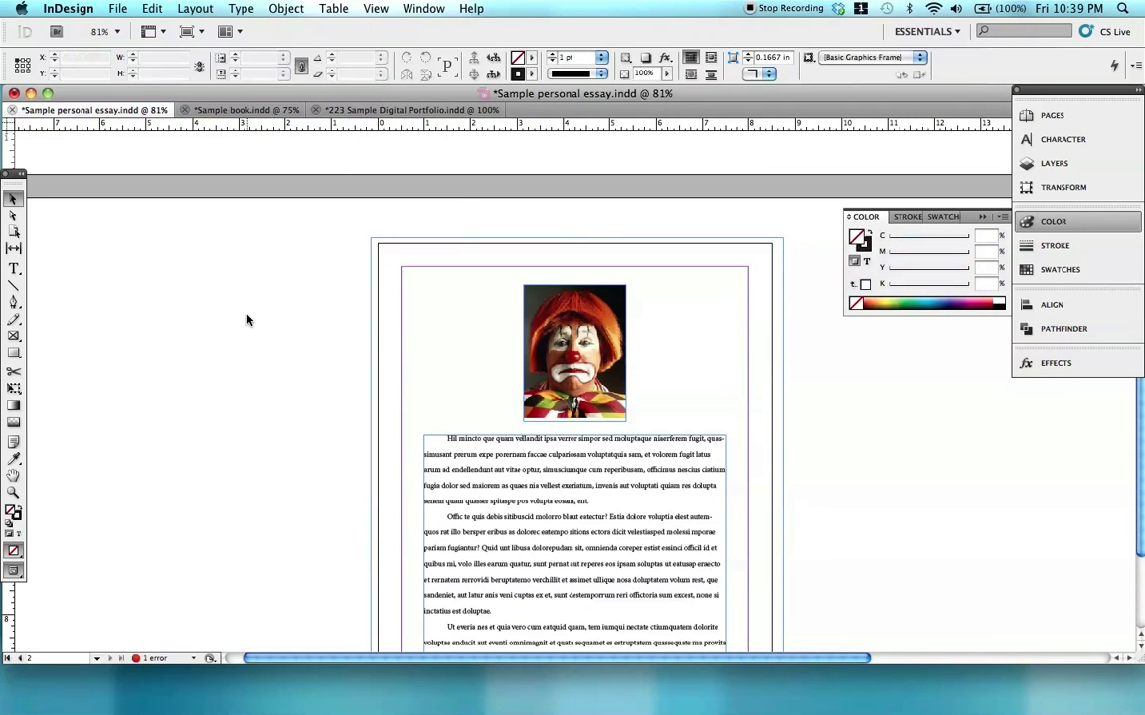
{"action": "key", "text": "super+s"}
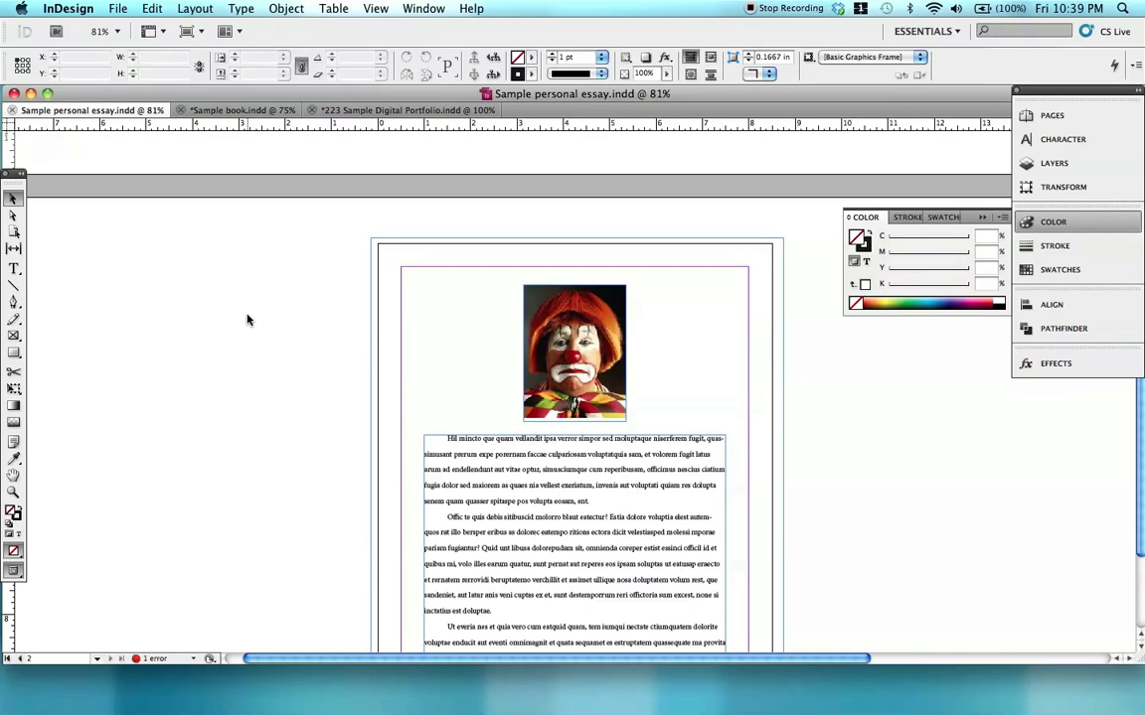
Export page 2 of the essay as EPS again, replacing the existing Sample personal essay sad.eps
{"action": "left_click", "coordinate": [117, 8]}
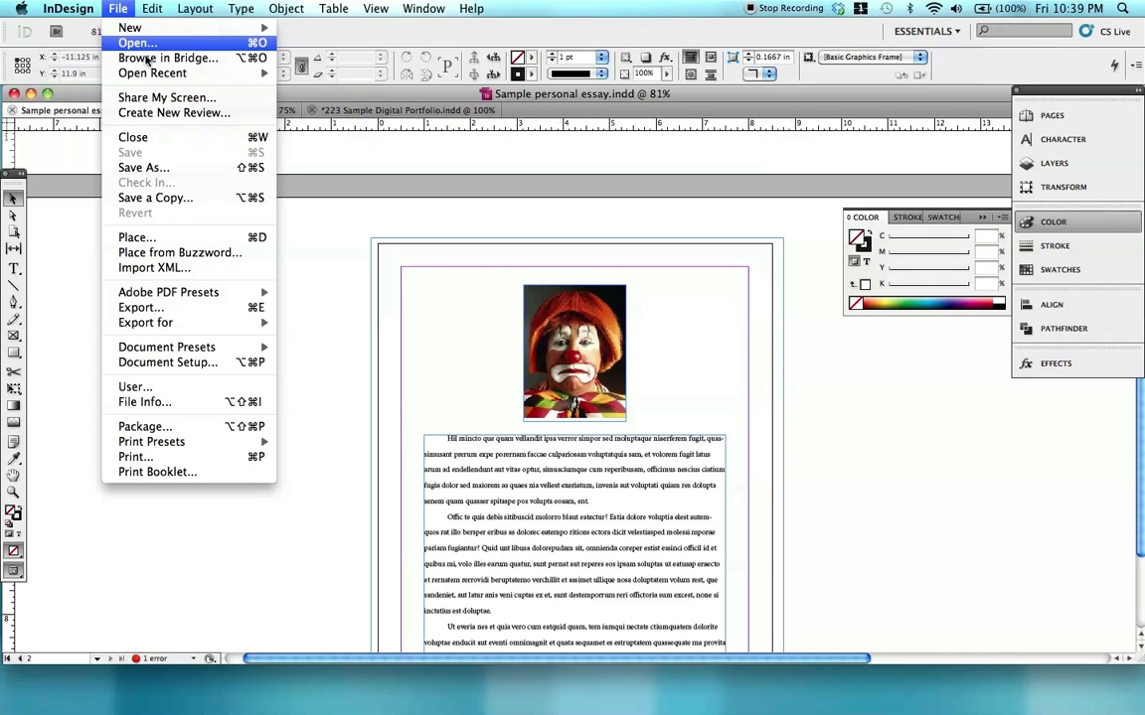
{"action": "left_click", "coordinate": [149, 308]}
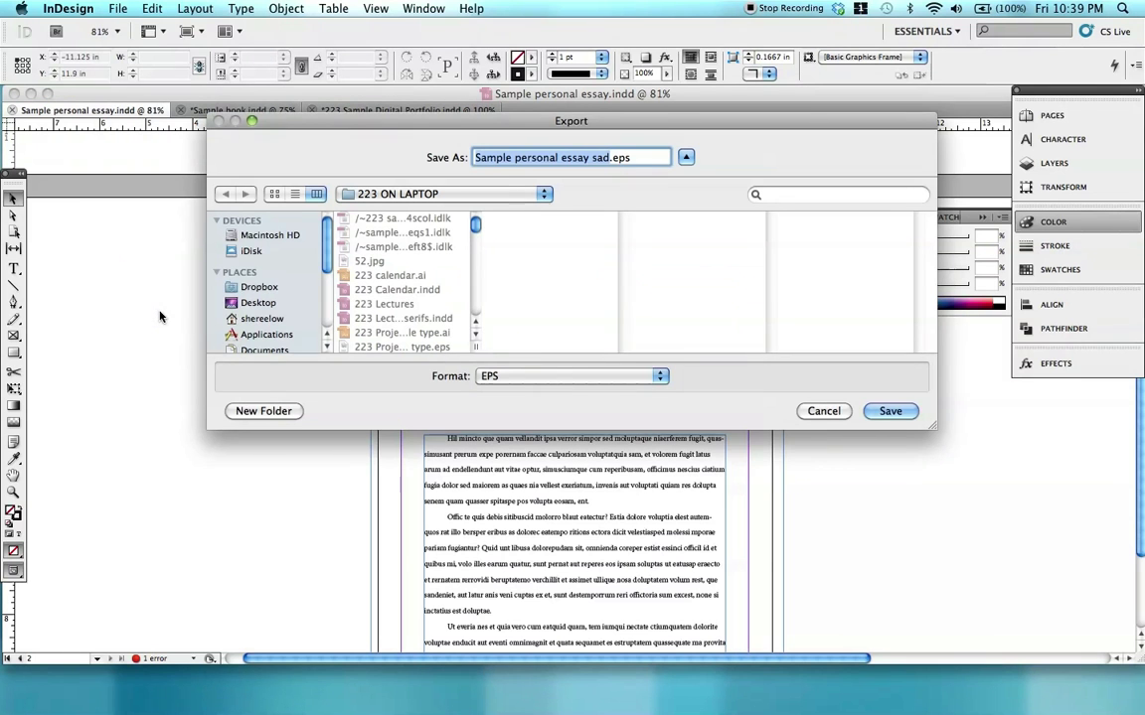
{"action": "left_click", "coordinate": [892, 411]}
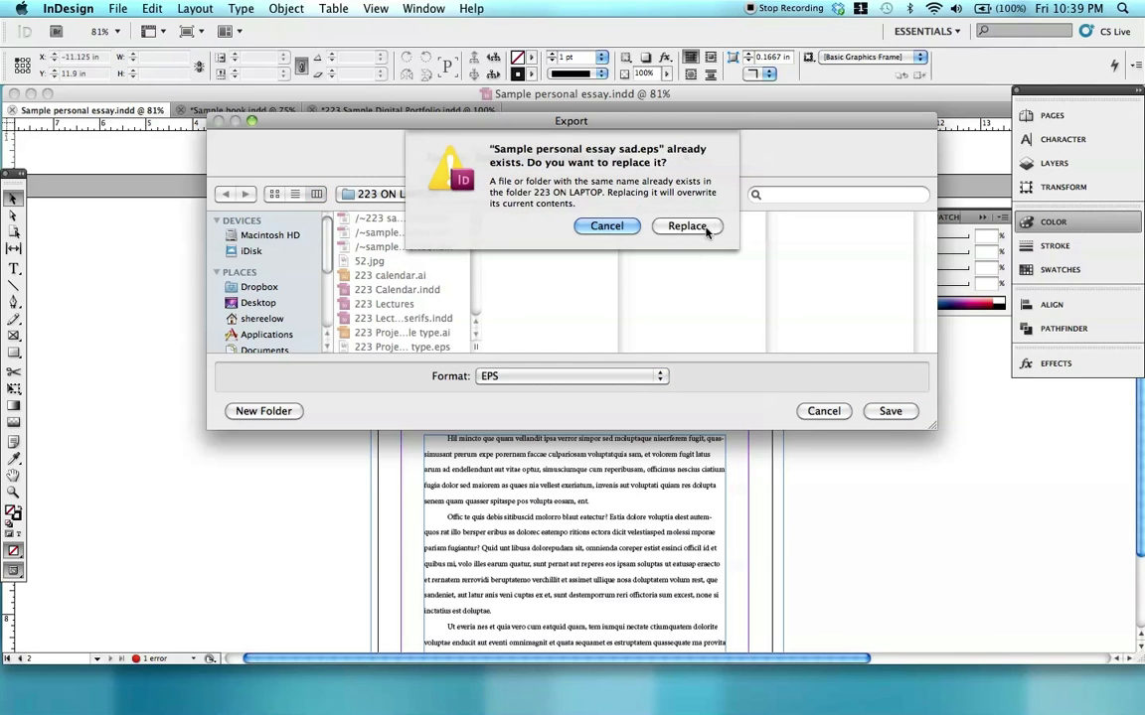
{"action": "left_click", "coordinate": [687, 226]}
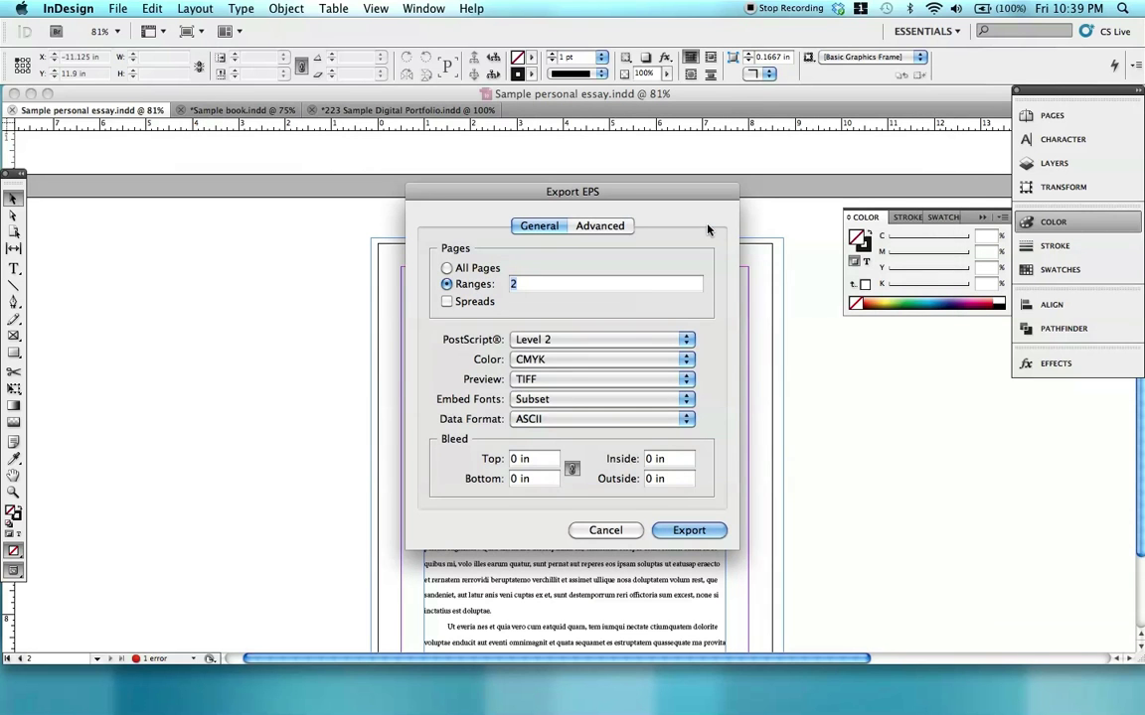
{"action": "left_click", "coordinate": [689, 531]}
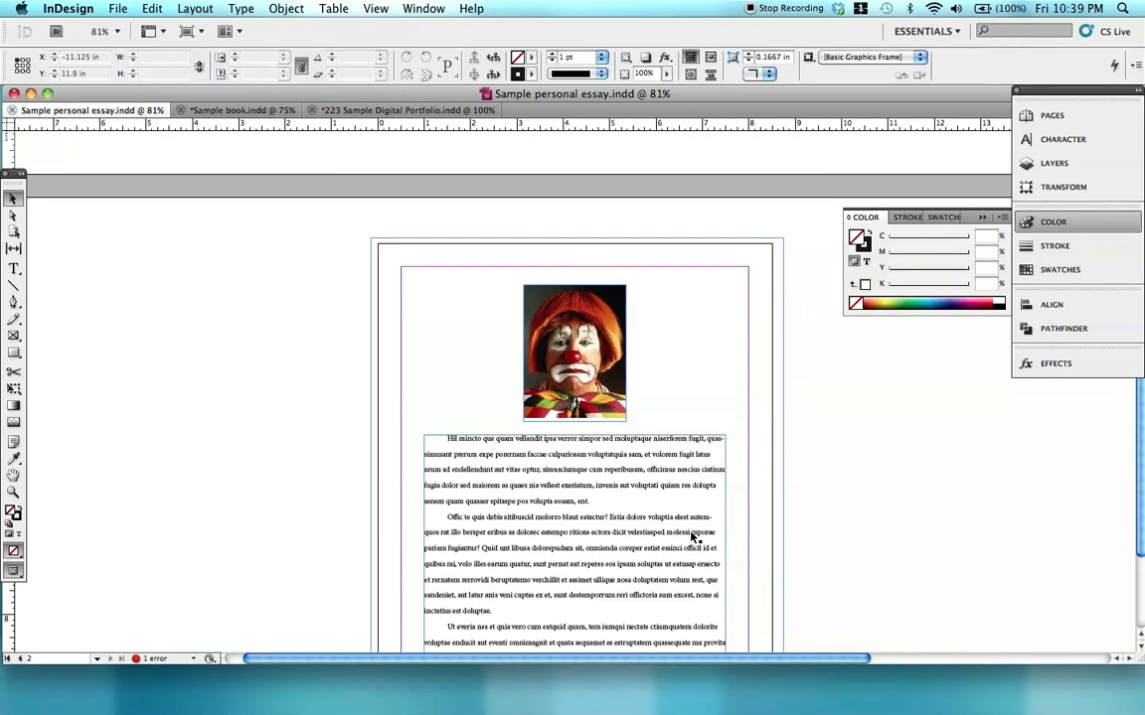
Update the modified link for Sample personal essay sad.eps in the digital portfolio document
{"action": "left_click", "coordinate": [419, 112]}
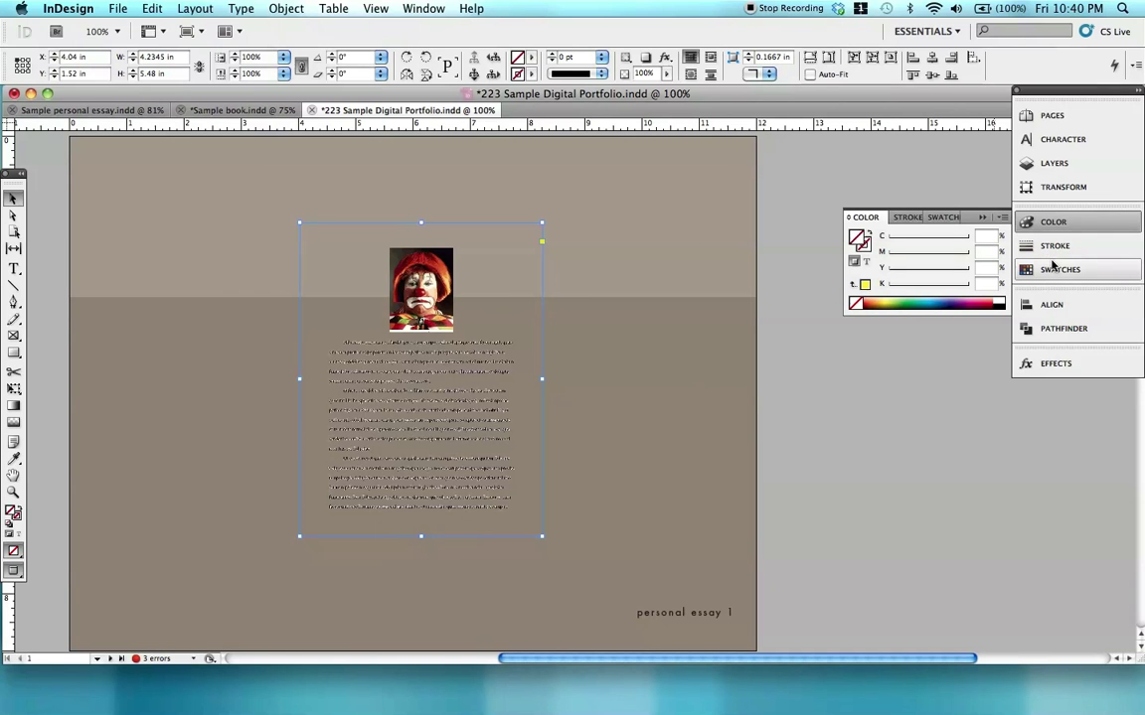
{"action": "left_click", "coordinate": [403, 9]}
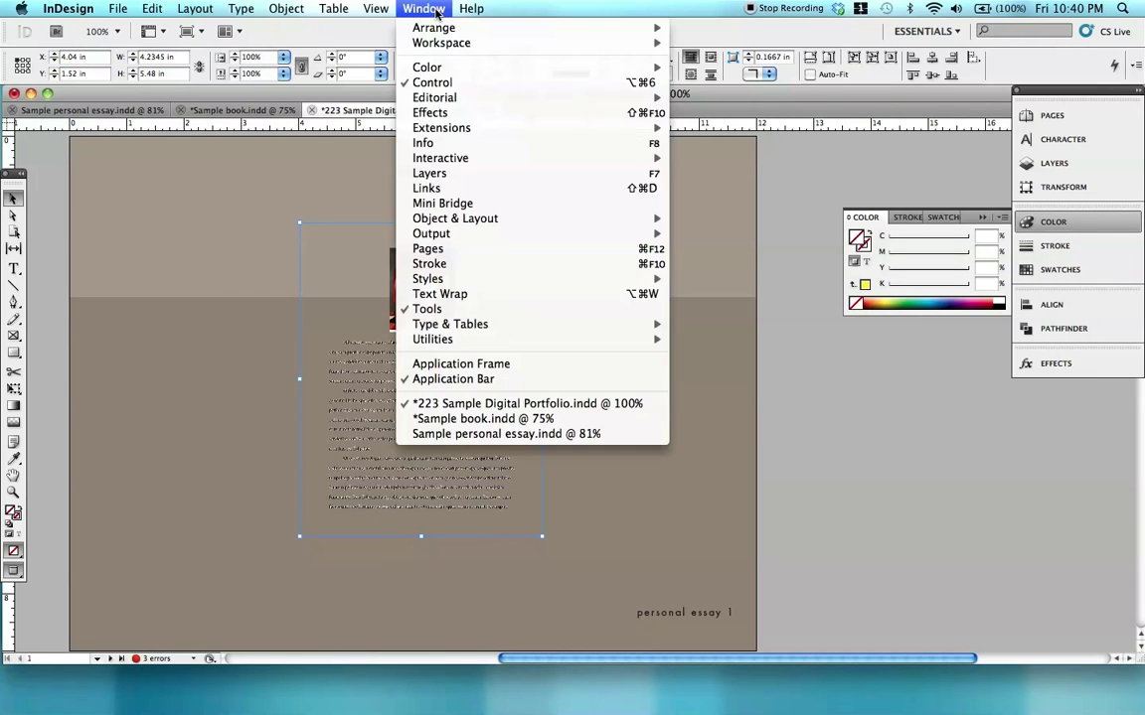
{"action": "left_click", "coordinate": [446, 189]}
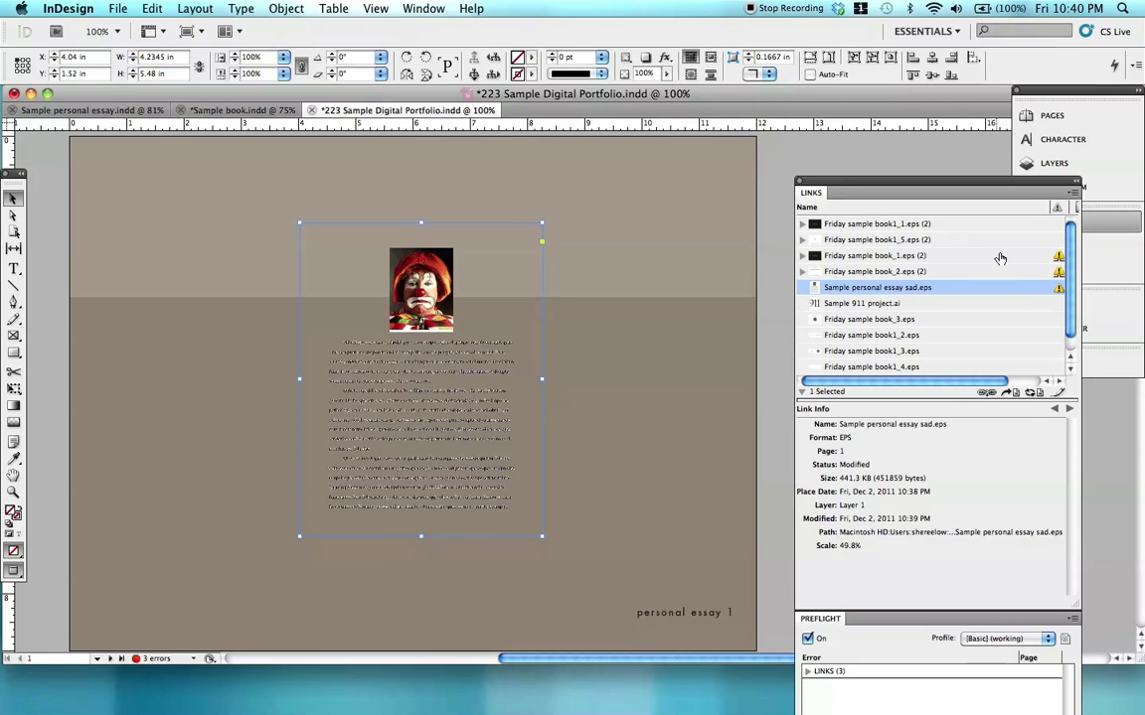
{"action": "double_click", "coordinate": [1059, 290]}
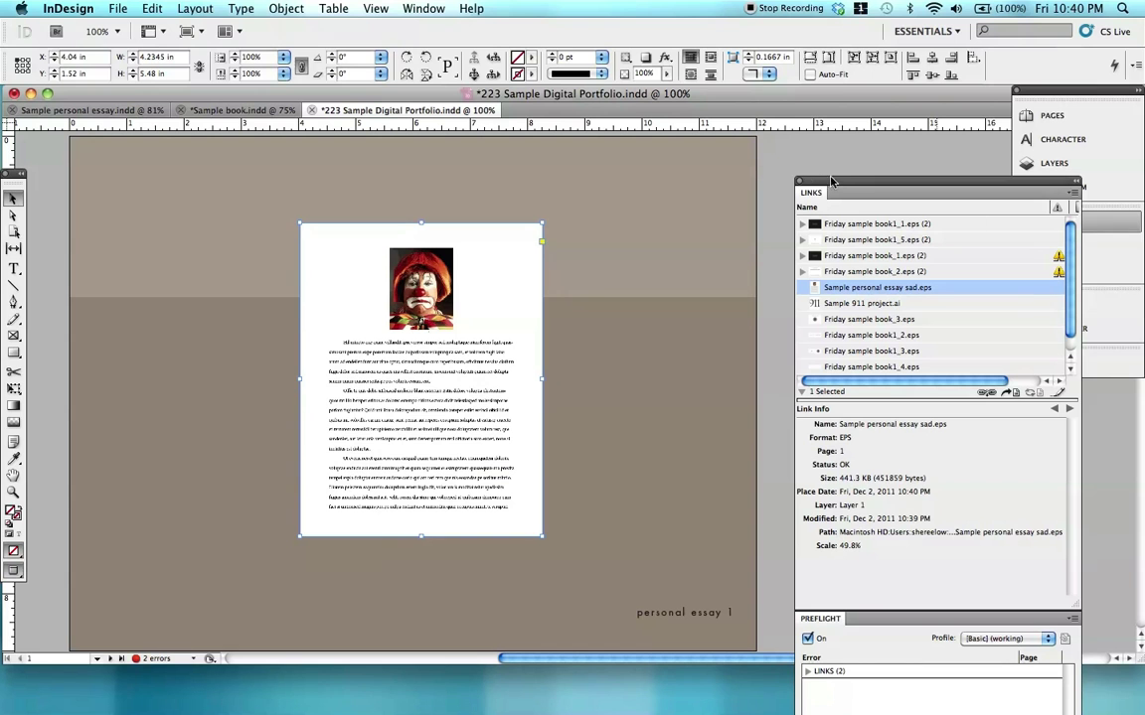
Move the placed essay page on portfolio page 1 to about X 3.66 in, Y 1.625 in
{"action": "left_click", "coordinate": [793, 155]}
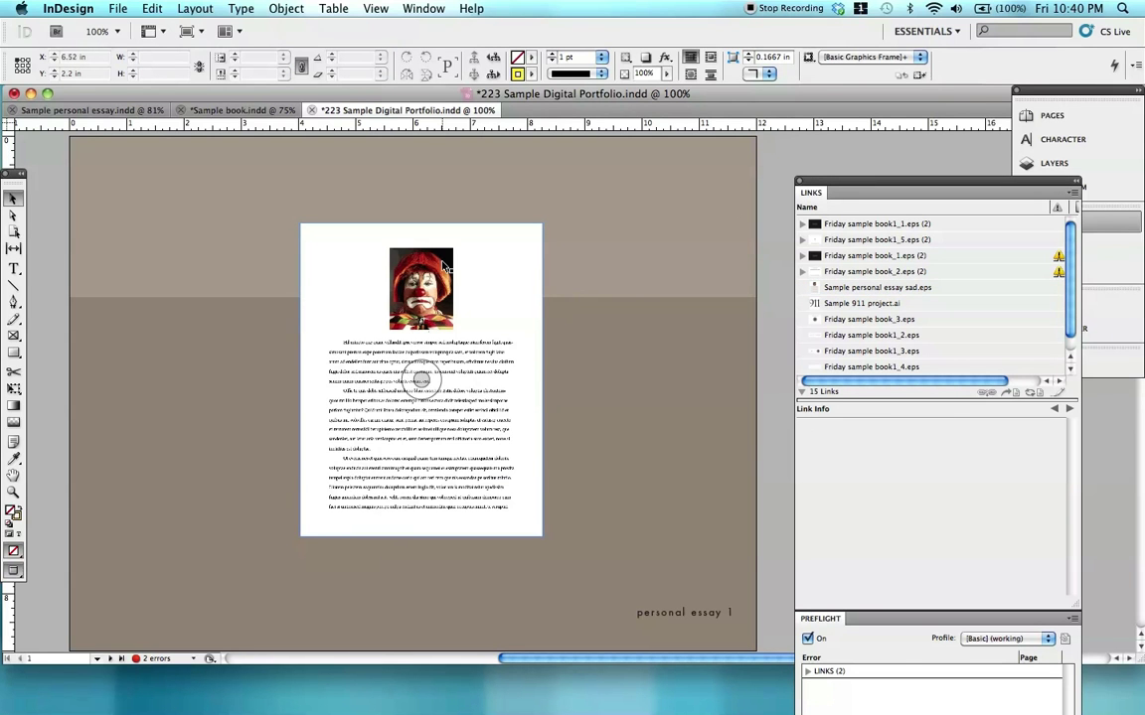
{"action": "mouse_move", "coordinate": [441, 266]}
{"action": "left_mouse_down"}
{"action": "mouse_move", "coordinate": [494, 260]}
{"action": "mouse_move", "coordinate": [379, 260]}
{"action": "mouse_move", "coordinate": [422, 272]}
{"action": "left_mouse_up"}
Centre the placed essay page horizontally on portfolio page 1 using smart guides, at about X 3.88 in, Y 1.64 in
{"action": "left_click", "coordinate": [380, 9]}
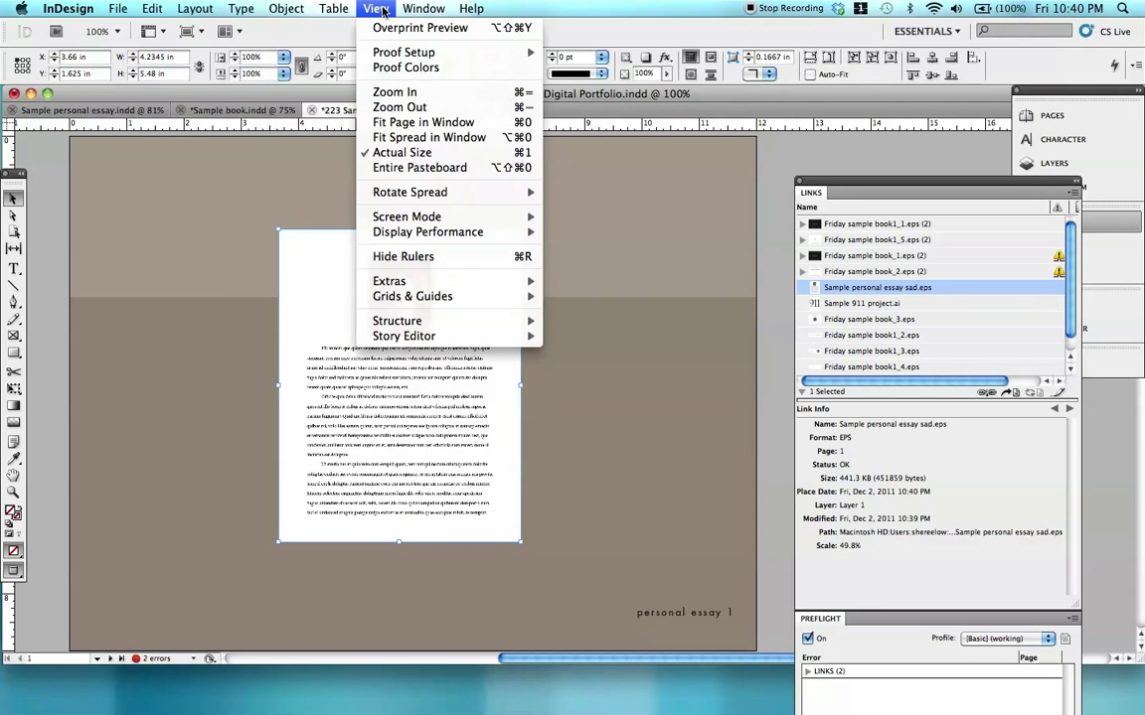
{"action": "mouse_move", "coordinate": [419, 298]}
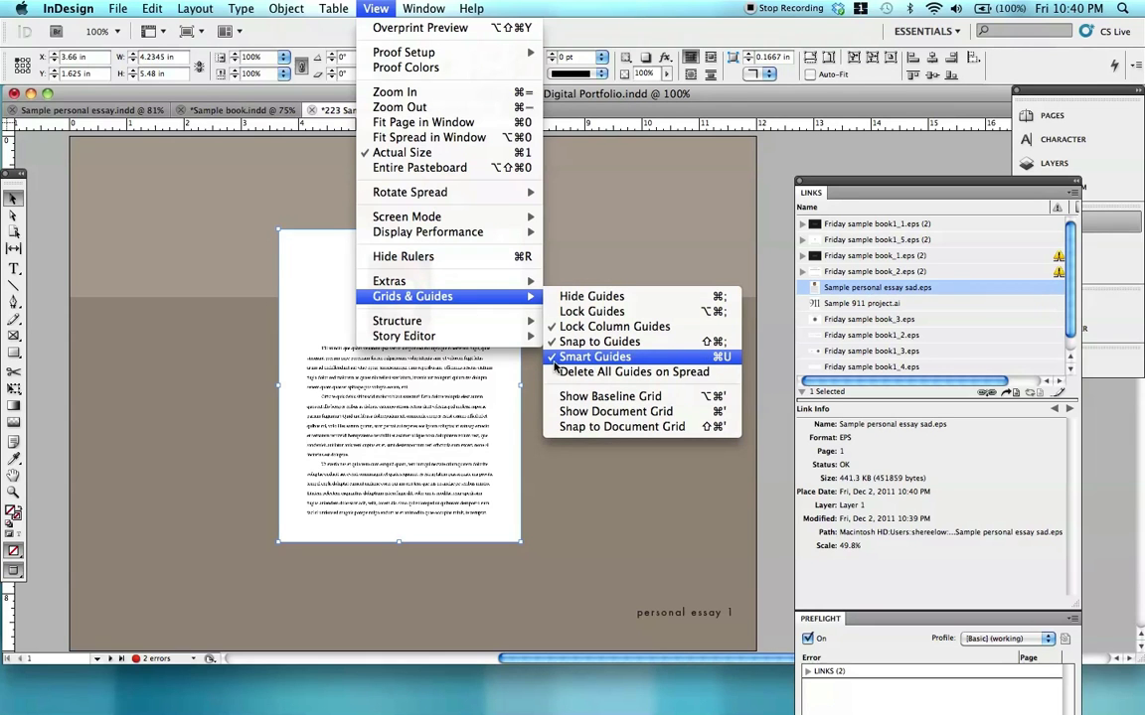
{"action": "left_click", "coordinate": [376, 8]}
{"action": "mouse_move", "coordinate": [475, 248]}
{"action": "left_mouse_down"}
{"action": "mouse_move", "coordinate": [504, 246]}
{"action": "mouse_move", "coordinate": [490, 258]}
{"action": "mouse_move", "coordinate": [486, 248]}
{"action": "left_mouse_up"}
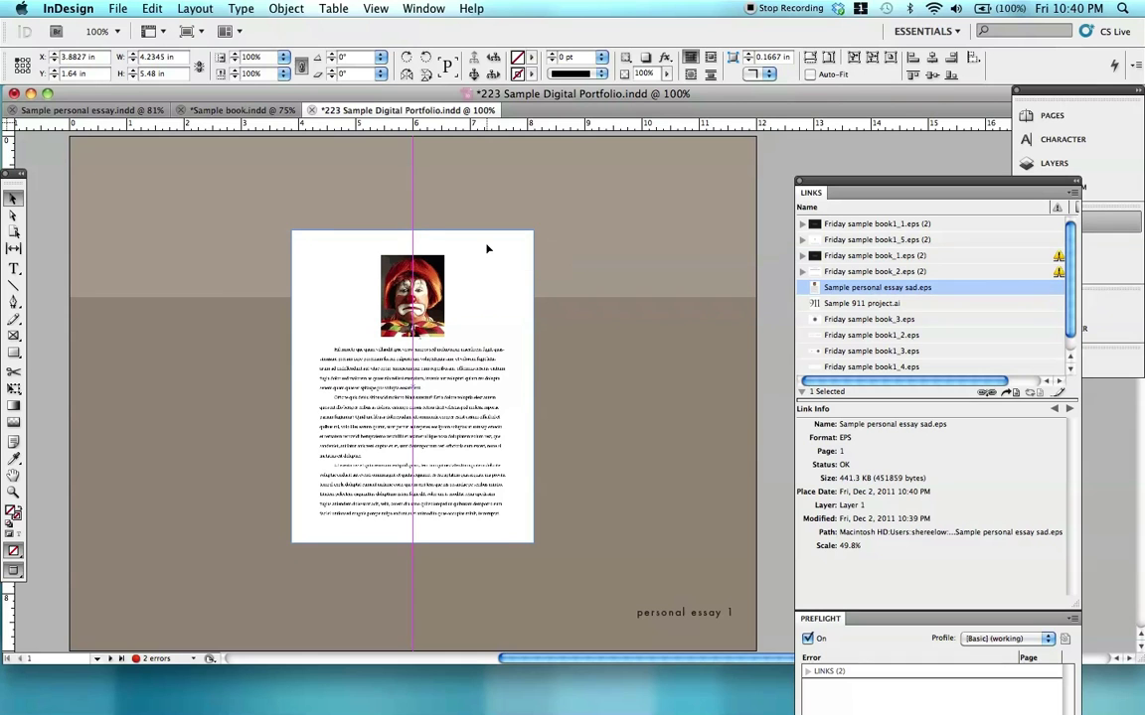
{"action": "left_click", "coordinate": [769, 164]}
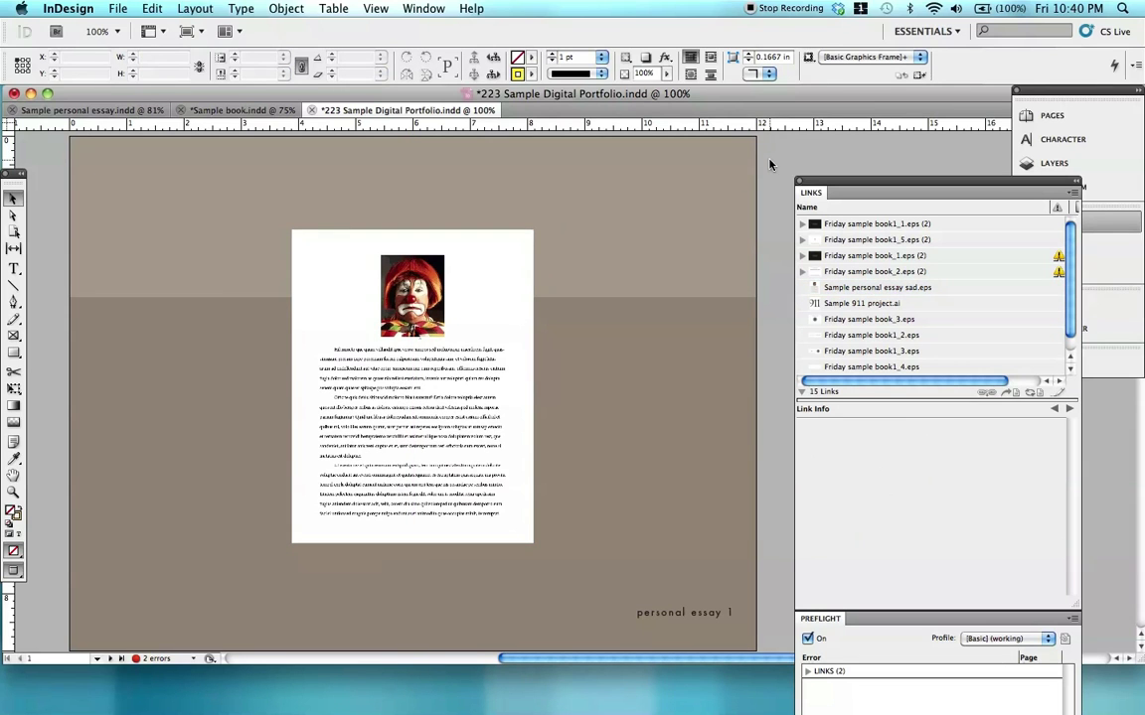
Apply a drop shadow to the placed essay page on portfolio page 1
{"action": "left_click", "coordinate": [500, 240]}
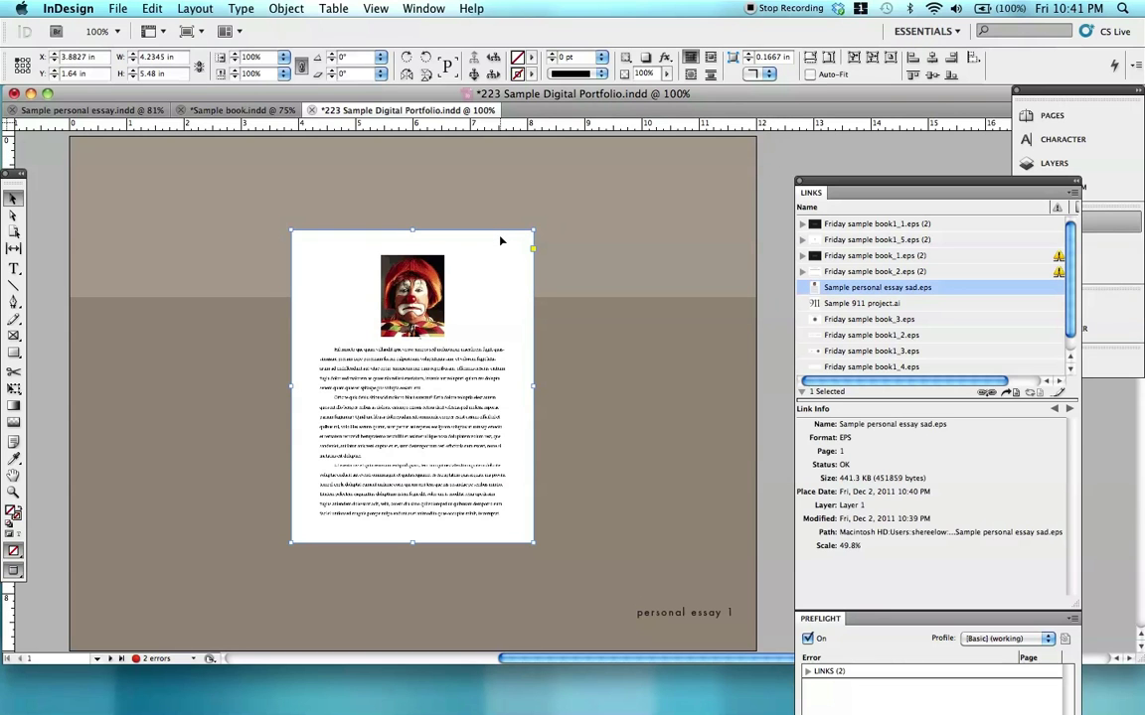
{"action": "left_click", "coordinate": [643, 60]}
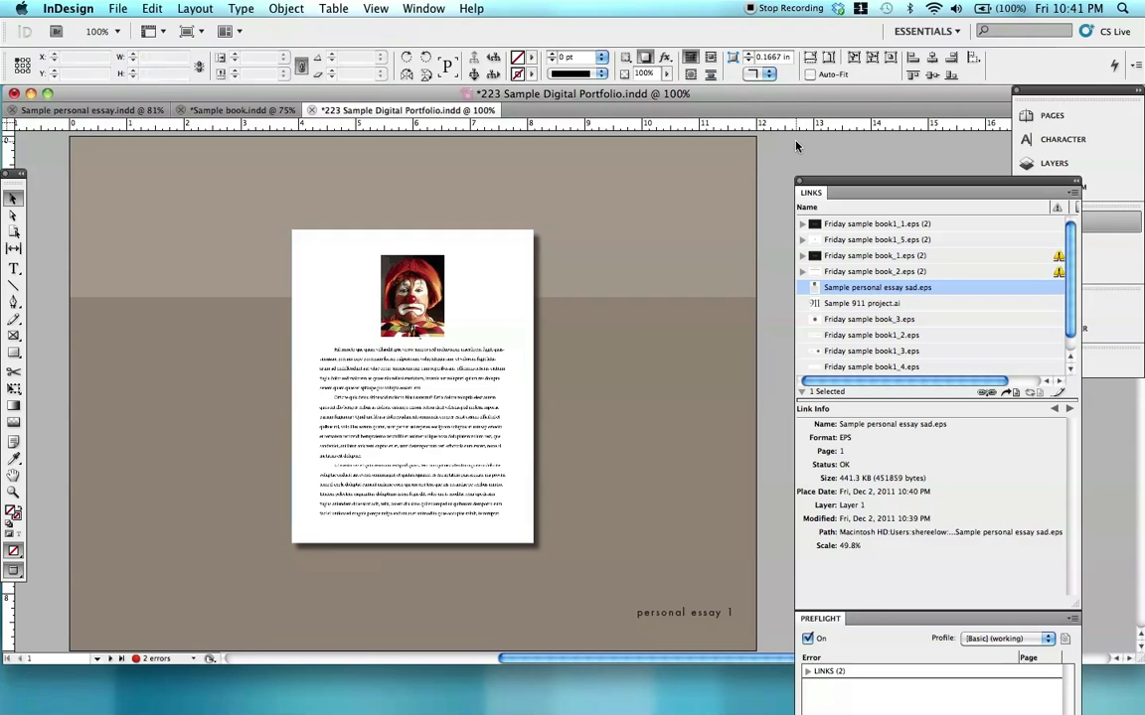
{"action": "left_click", "coordinate": [715, 127]}
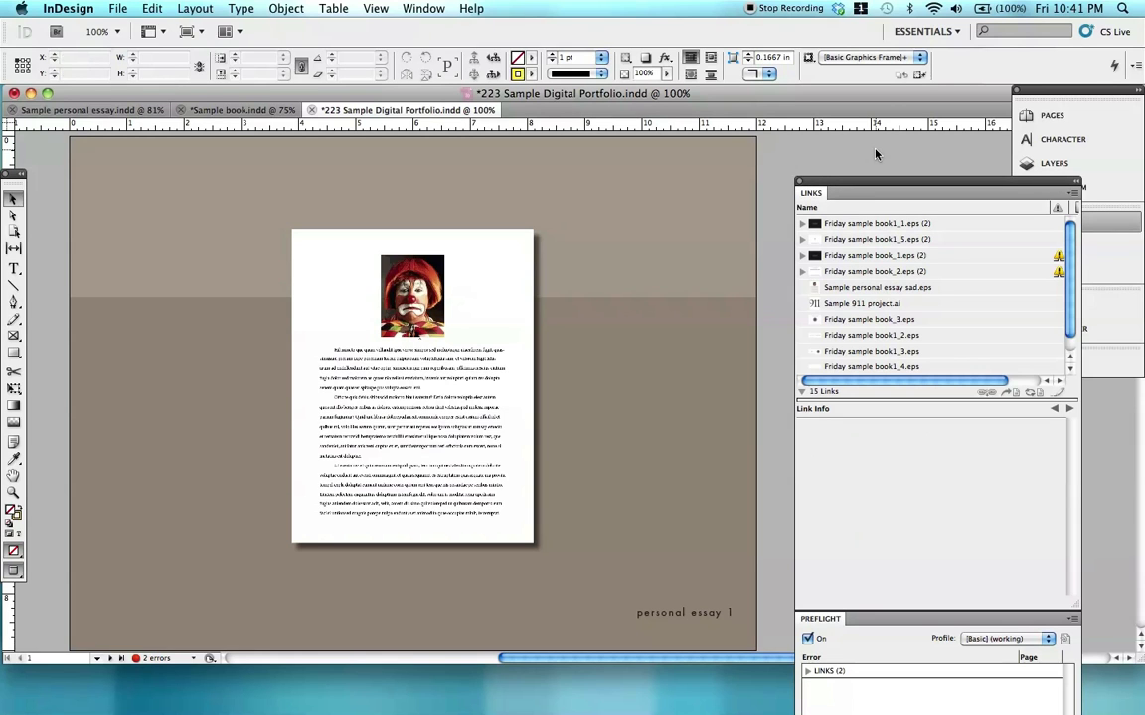
Go to portfolio page 2 and apply a drop shadow to the 911 artwork
{"action": "key", "text": "F6"}
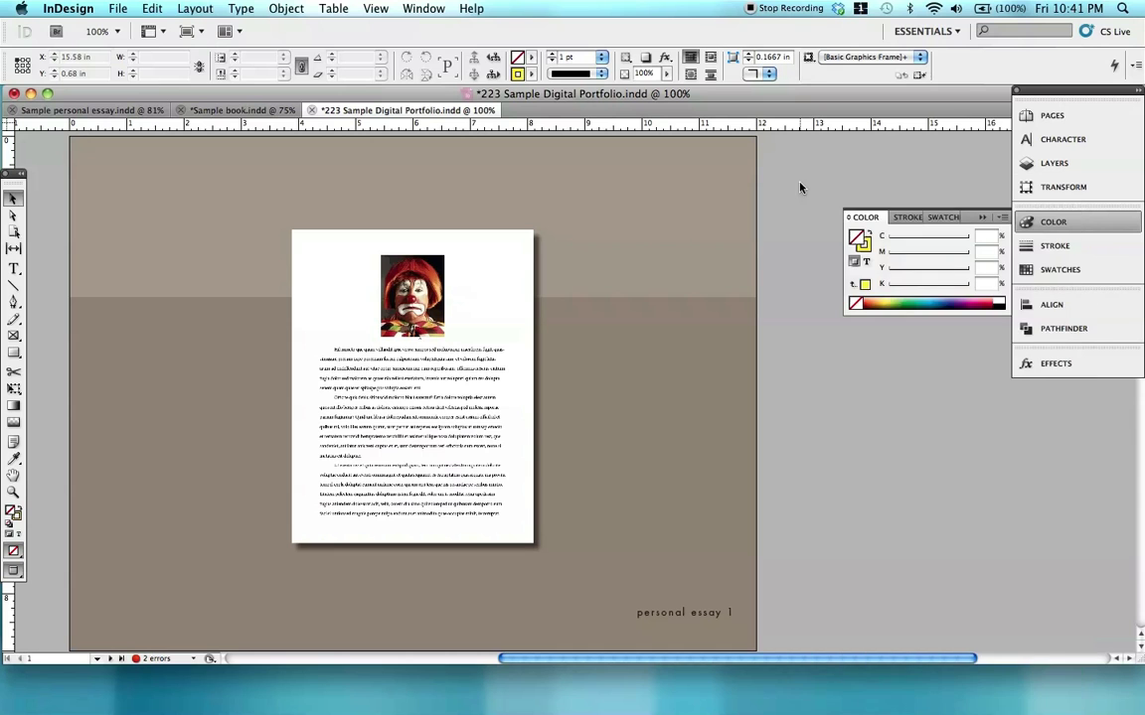
{"action": "left_click", "coordinate": [1024, 116]}
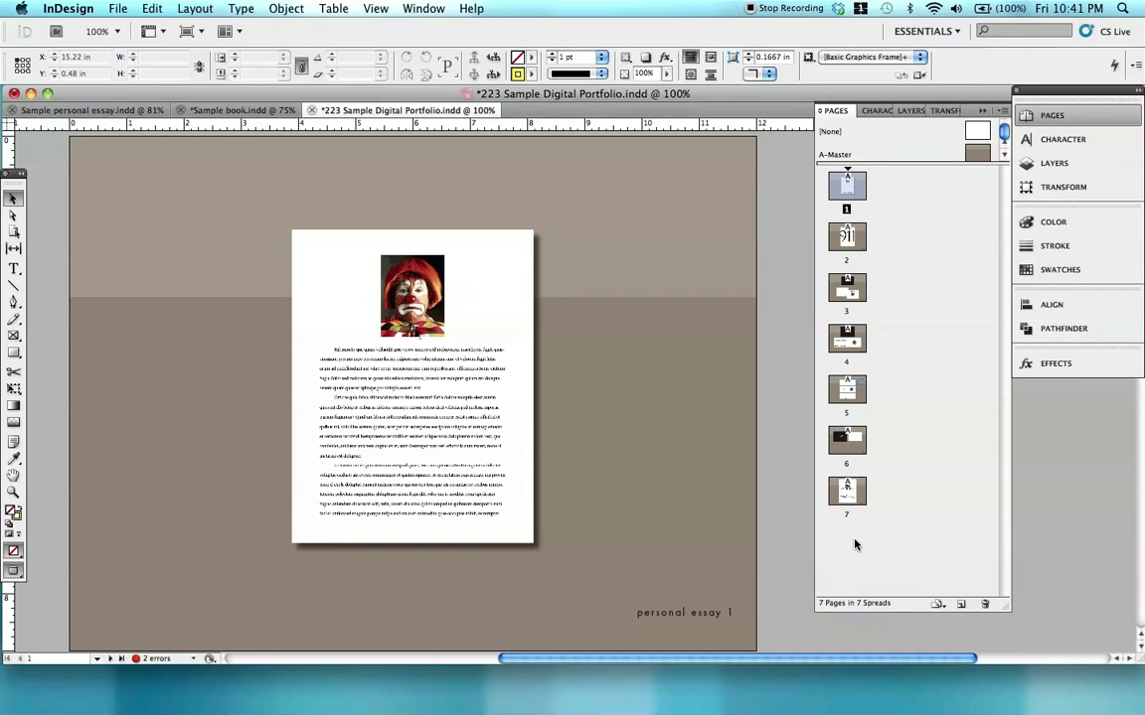
{"action": "double_click", "coordinate": [845, 184]}
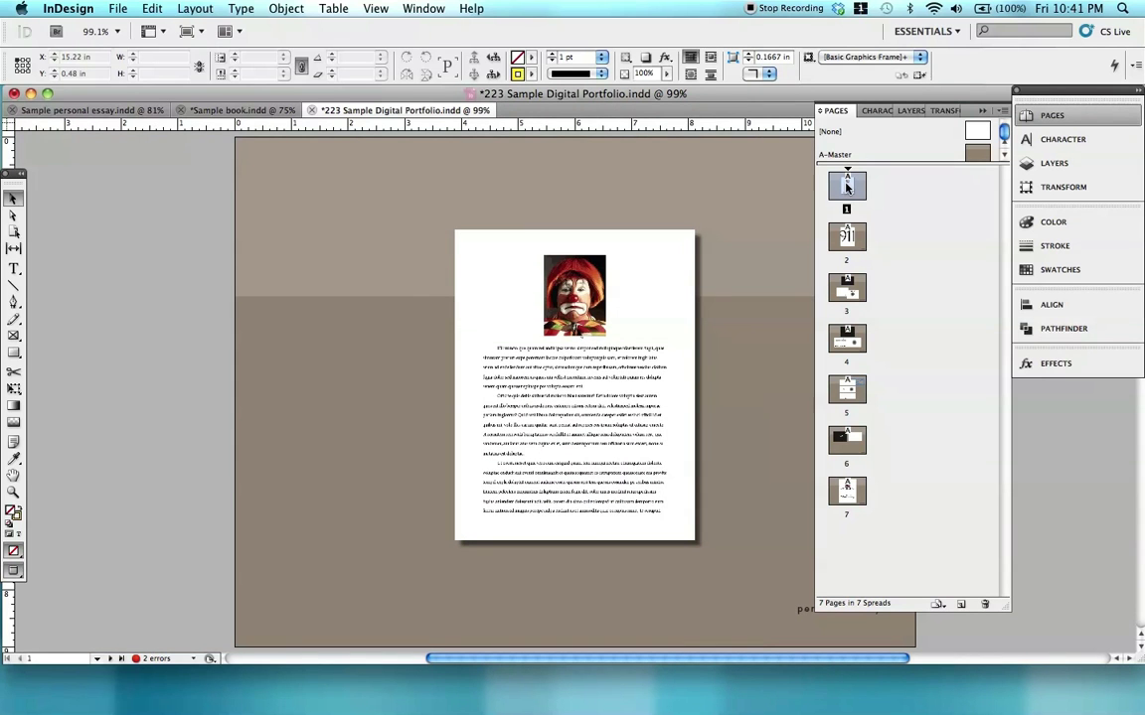
{"action": "double_click", "coordinate": [851, 238]}
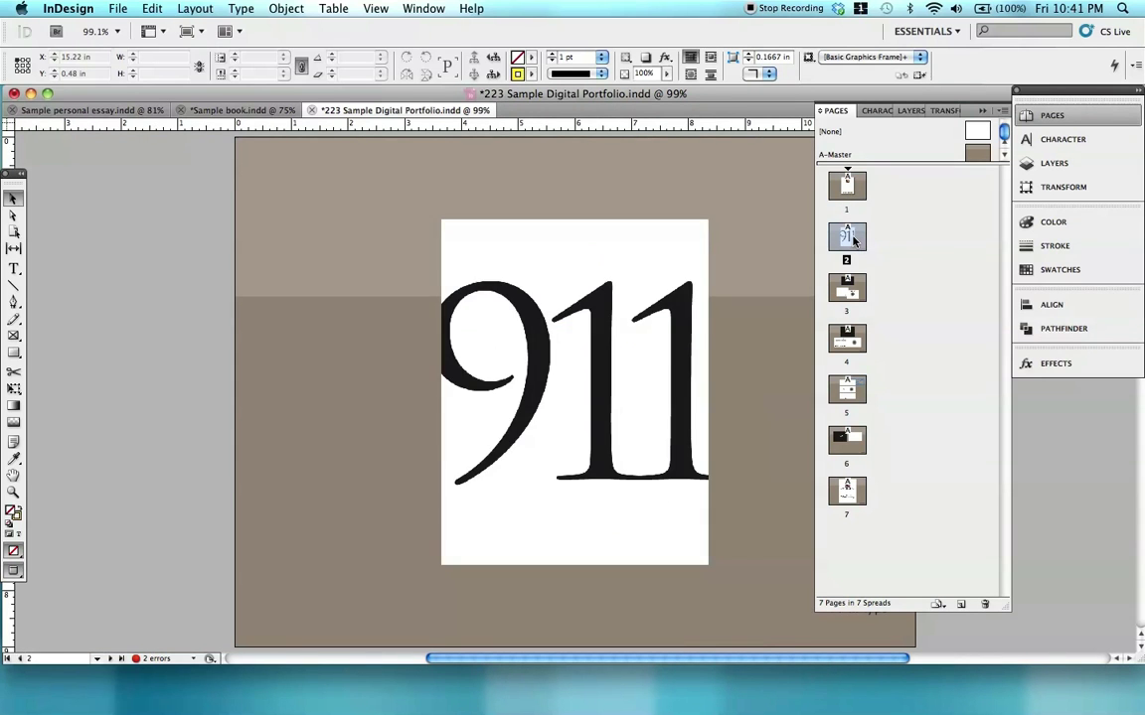
{"action": "left_click", "coordinate": [701, 263]}
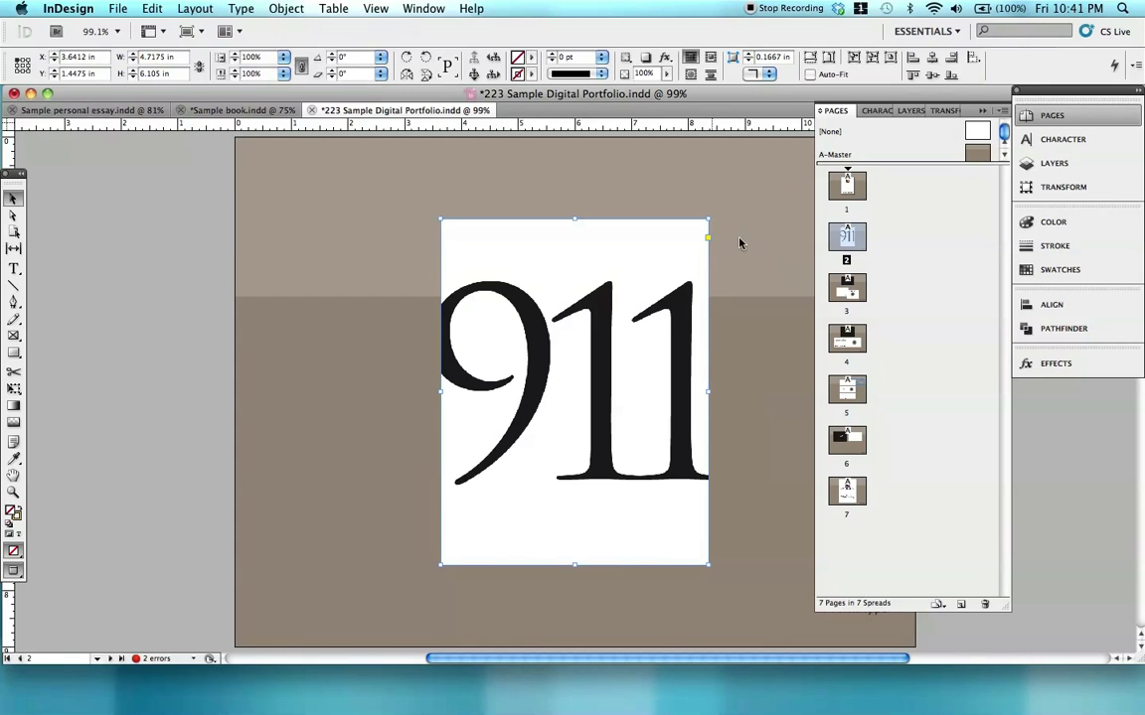
{"action": "left_click", "coordinate": [645, 57]}
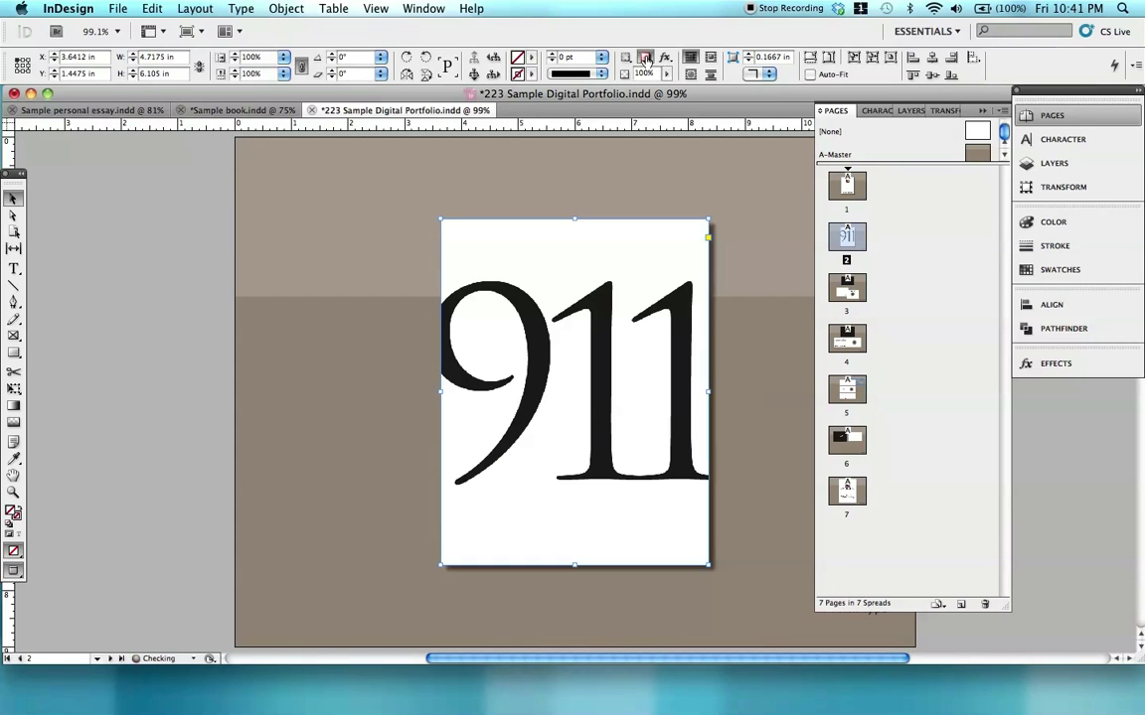
{"action": "left_click", "coordinate": [116, 229]}
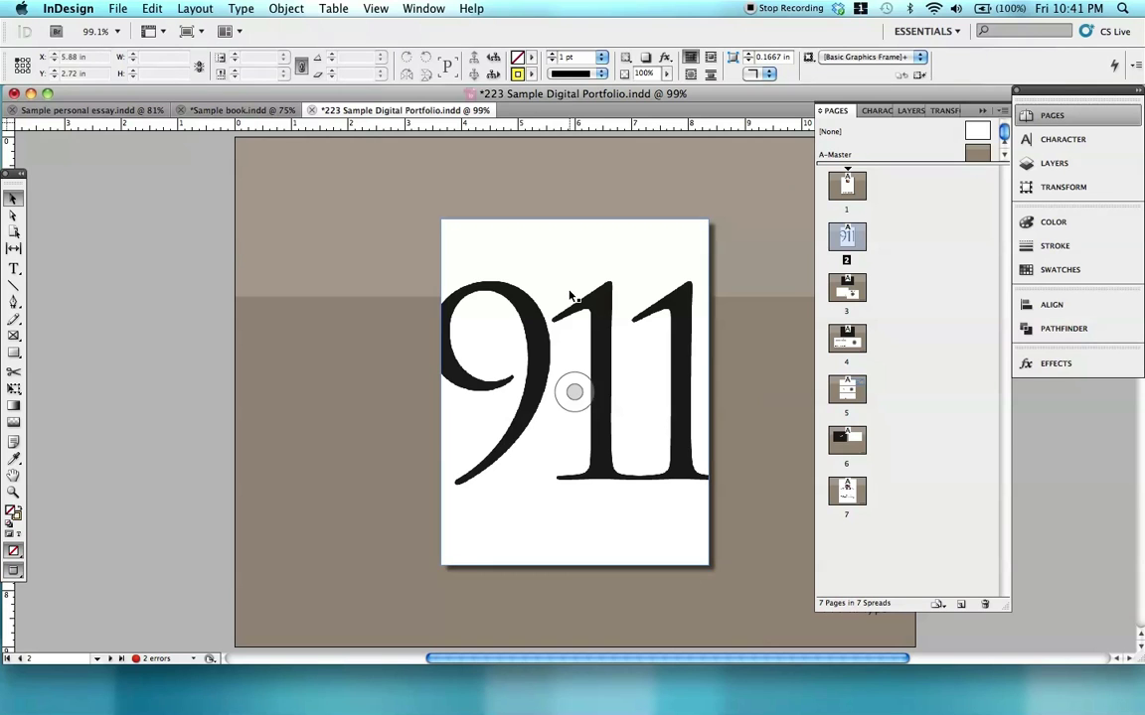
Look through the book layouts on portfolio pages 3 to 6, and return to page 3 to inspect the black cover
{"action": "double_click", "coordinate": [848, 289]}
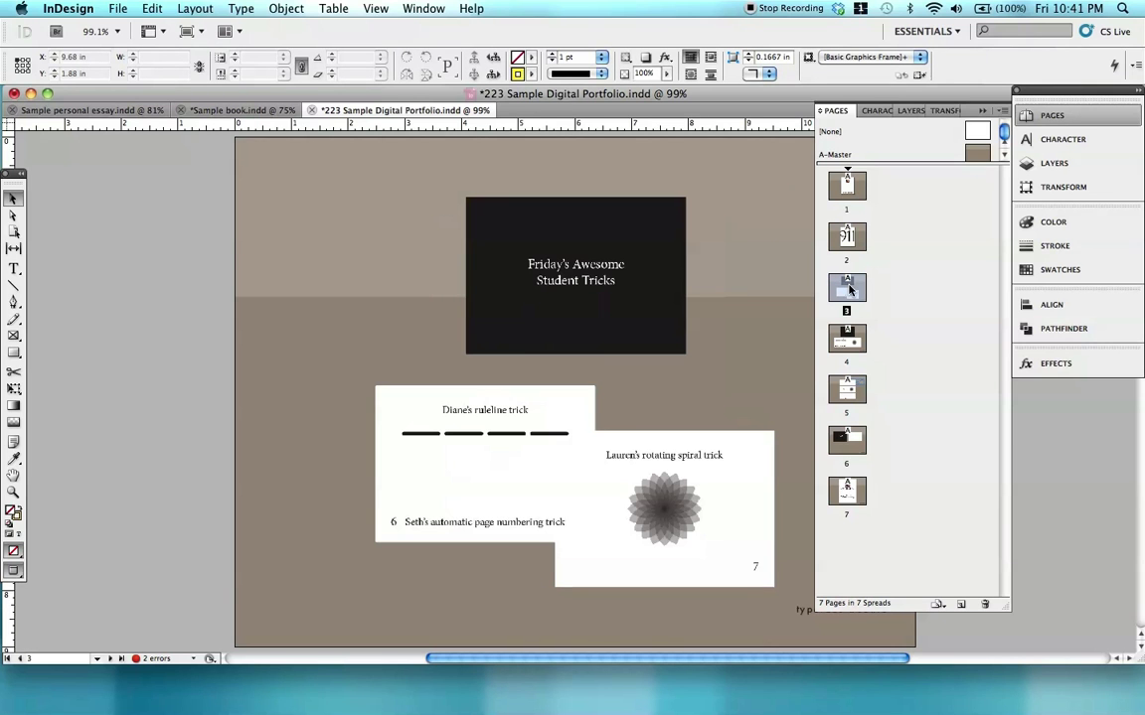
{"action": "double_click", "coordinate": [848, 338]}
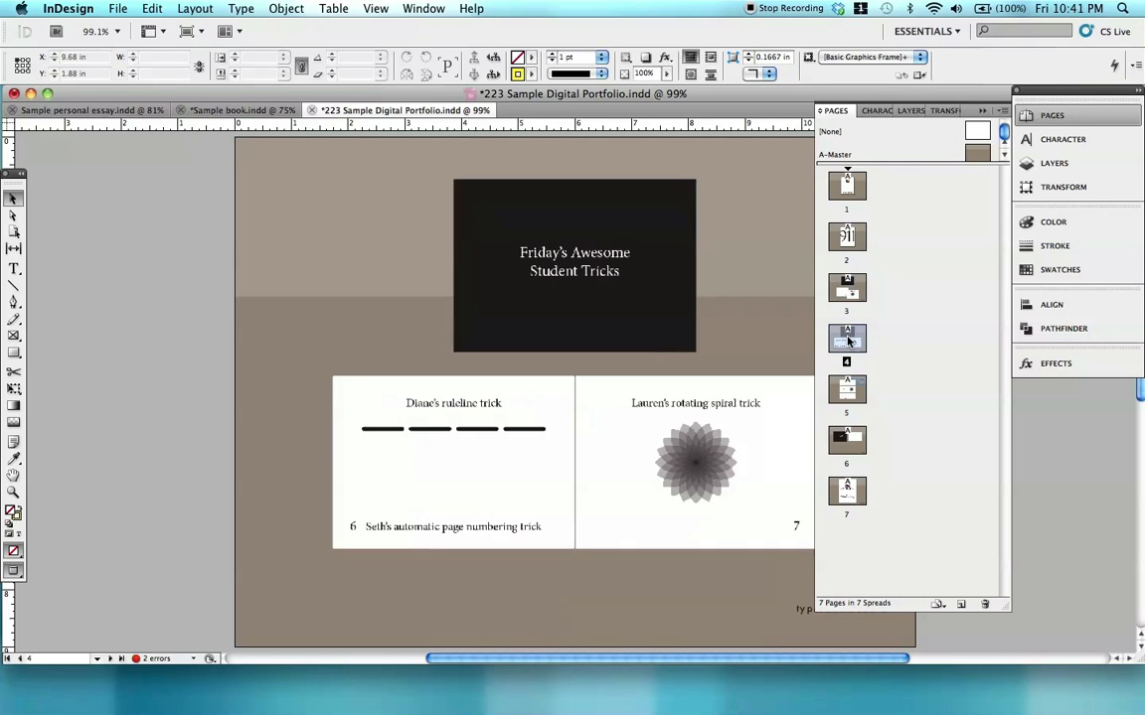
{"action": "double_click", "coordinate": [848, 392]}
{"action": "double_click", "coordinate": [849, 447]}
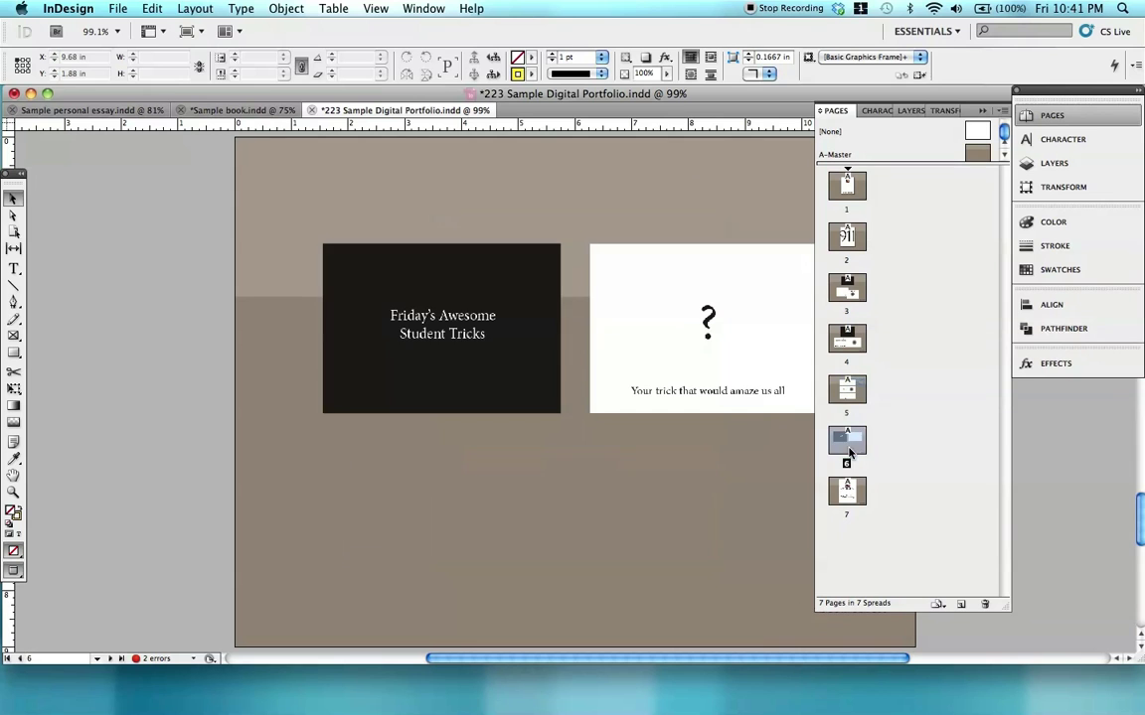
{"action": "double_click", "coordinate": [847, 287]}
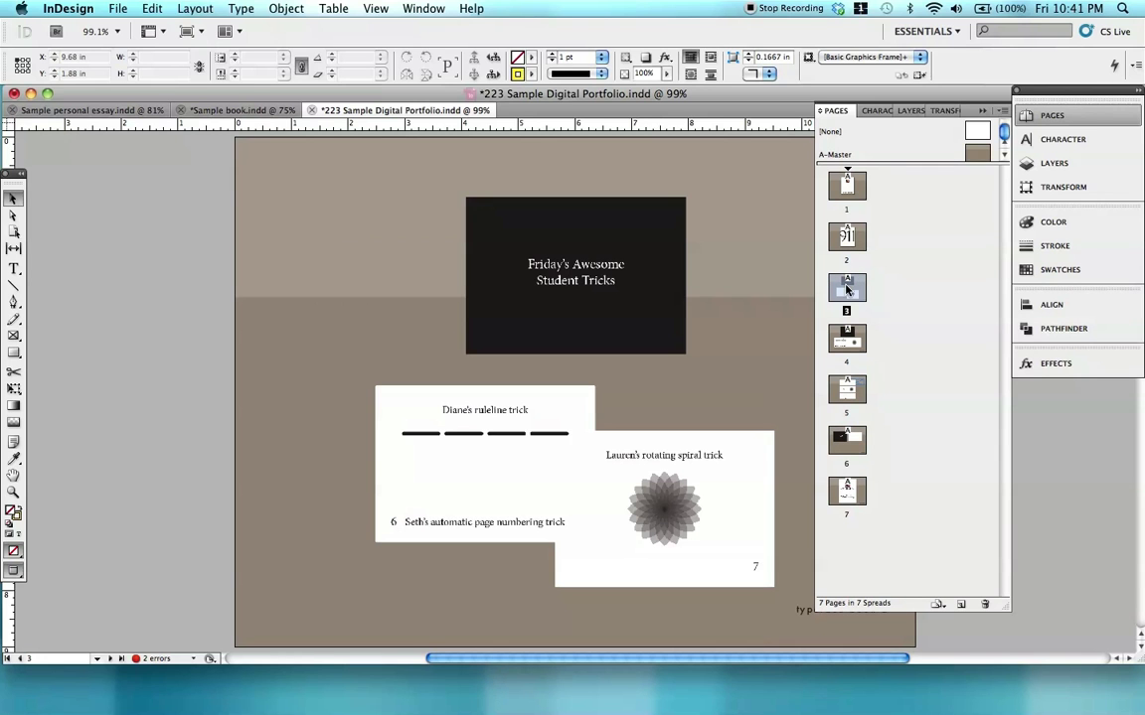
{"action": "left_click", "coordinate": [558, 234]}
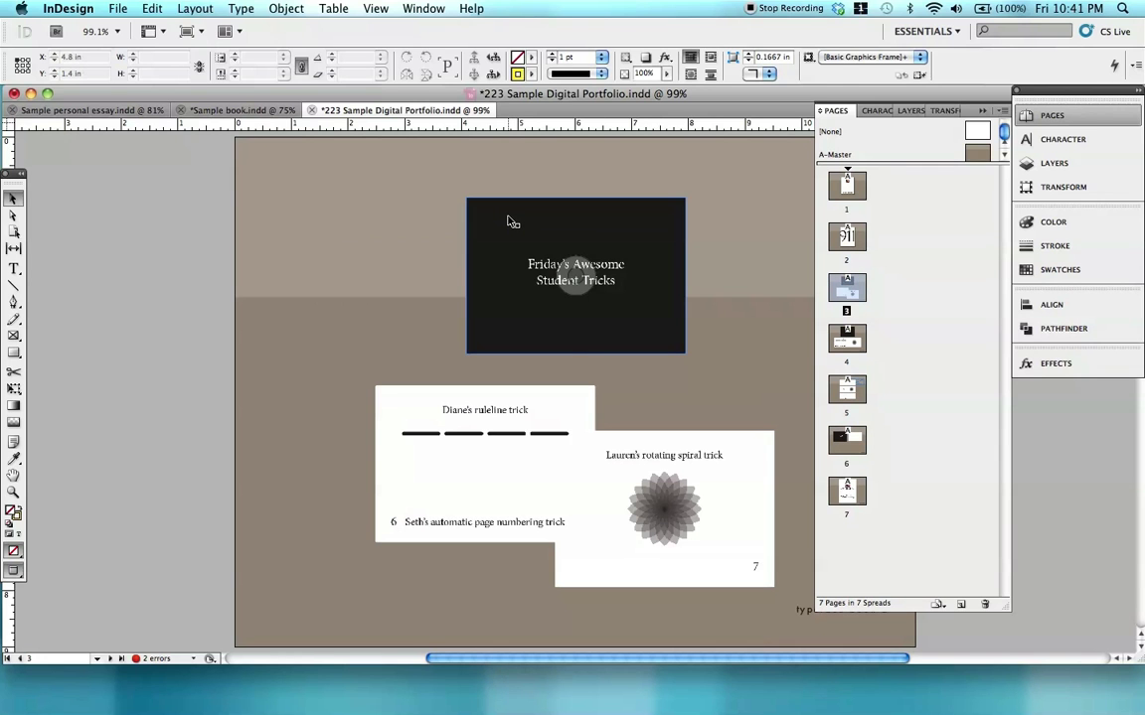
{"action": "left_click", "coordinate": [508, 221]}
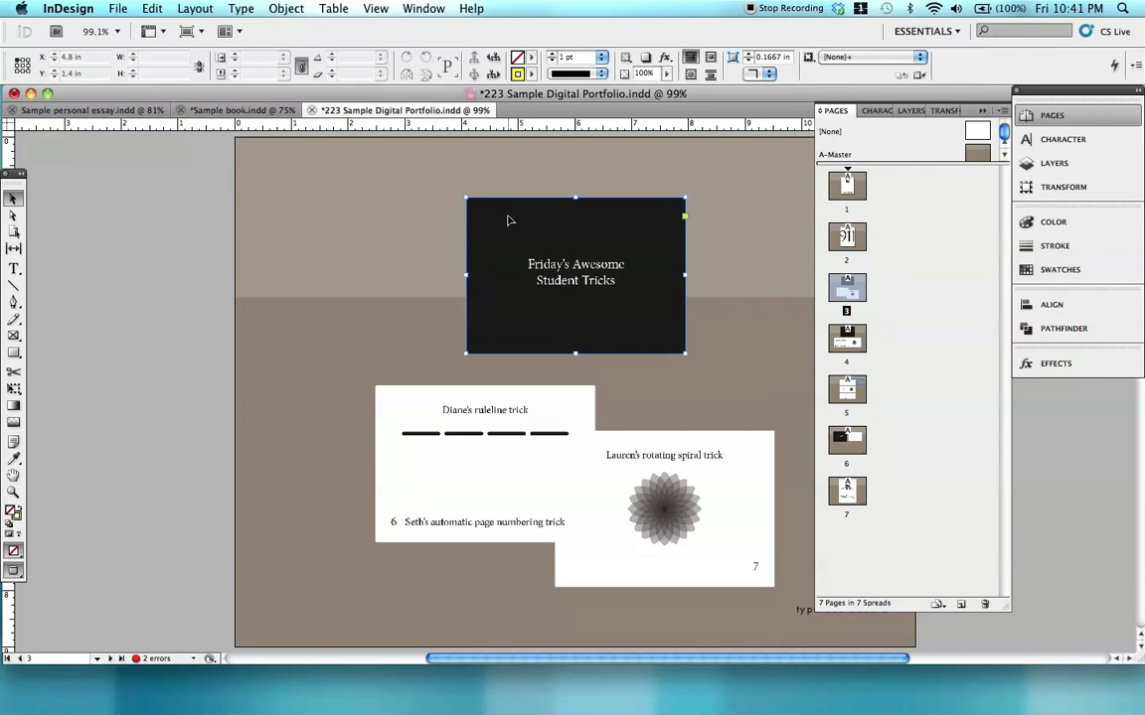
{"action": "left_click", "coordinate": [206, 164]}
Examine the cover and first spread of Sample book.indd for white page backgrounds, comparing them with page 2 of Sample personal essay.indd
{"action": "left_click", "coordinate": [277, 111]}
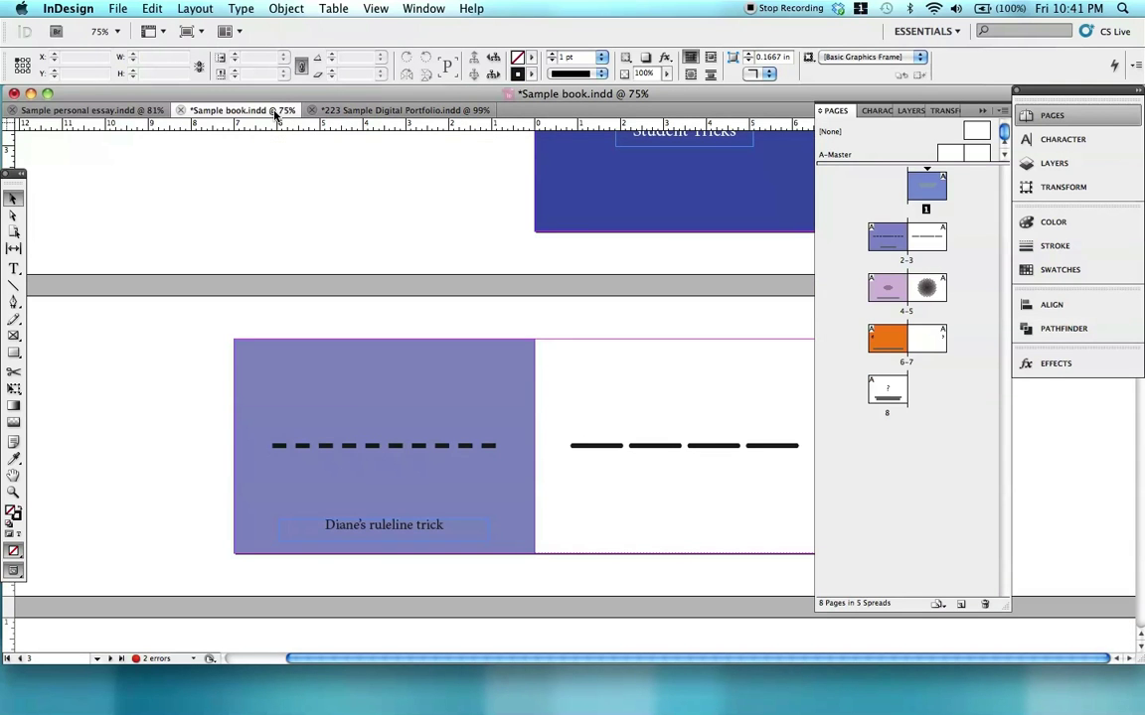
{"action": "scroll", "coordinate": [328, 233], "scroll_direction": "up", "scroll_amount": 5}
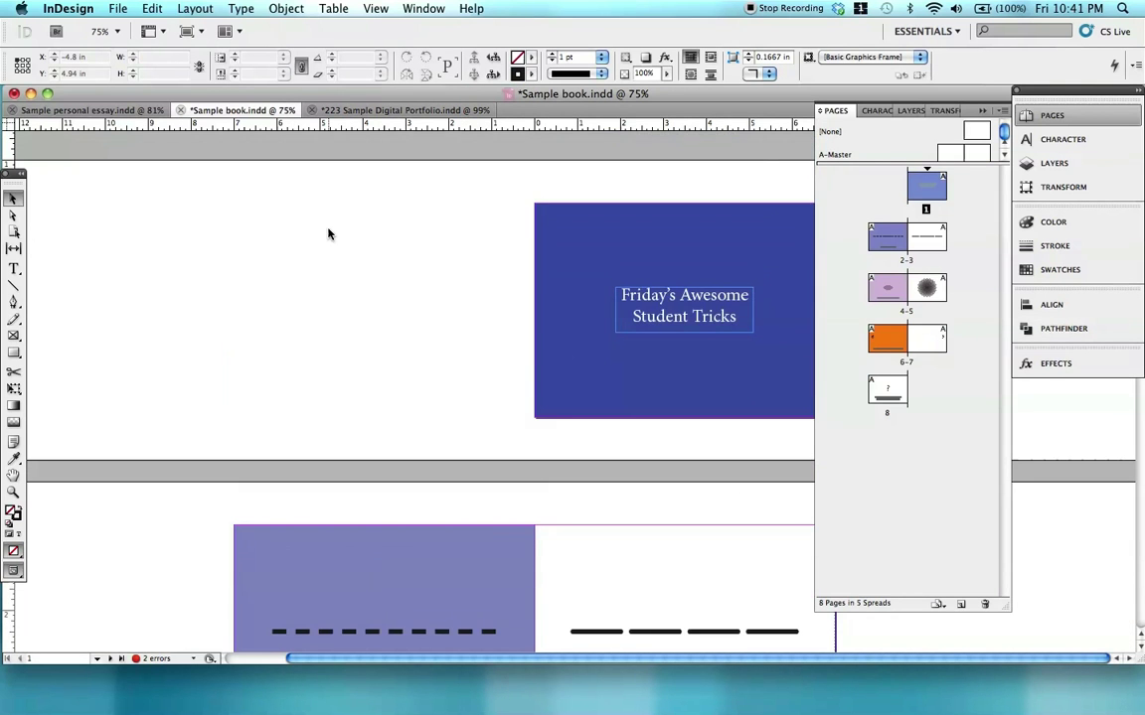
{"action": "scroll", "coordinate": [328, 234], "scroll_direction": "down", "scroll_amount": 2}
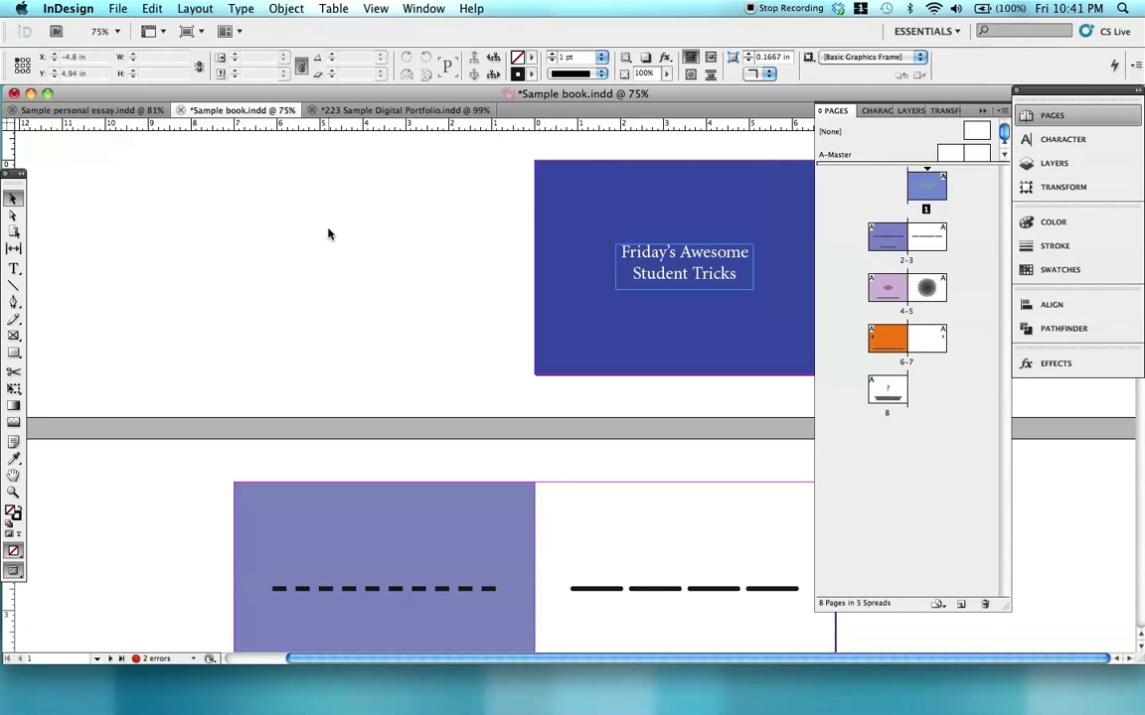
{"action": "left_click_drag", "start_coordinate": [656, 98], "coordinate": [495, 98]}
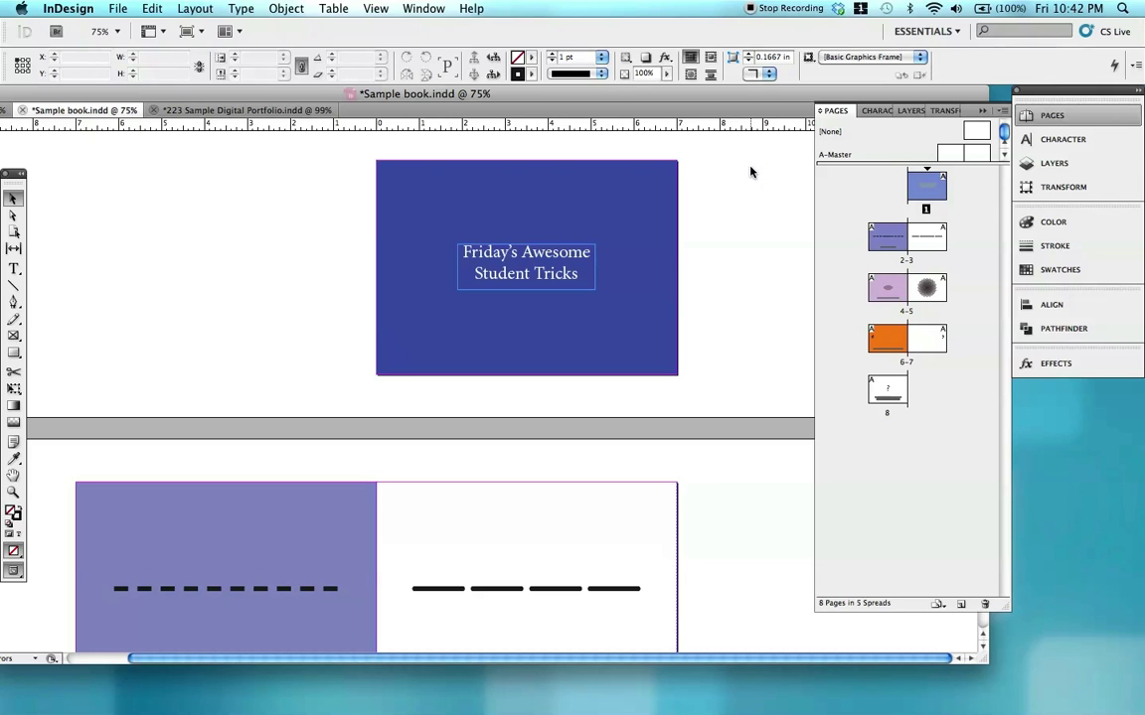
{"action": "scroll", "coordinate": [755, 212], "scroll_direction": "down", "scroll_amount": 3}
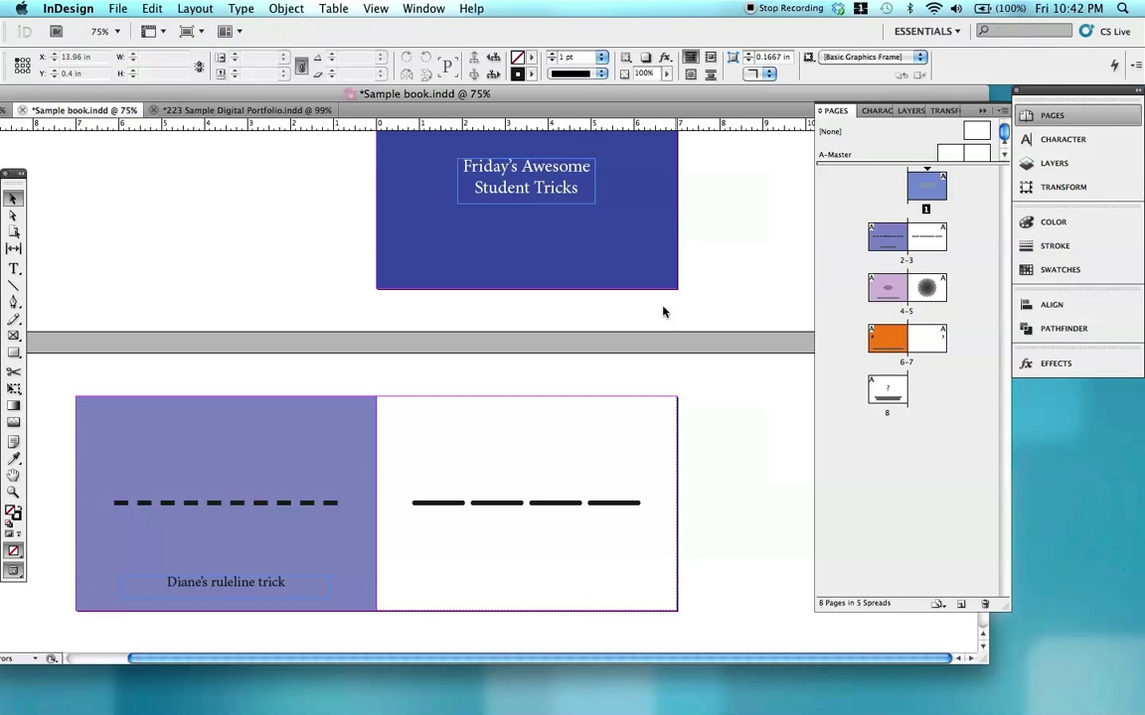
{"action": "left_click_drag", "start_coordinate": [287, 95], "coordinate": [440, 105]}
{"action": "left_click", "coordinate": [137, 121]}
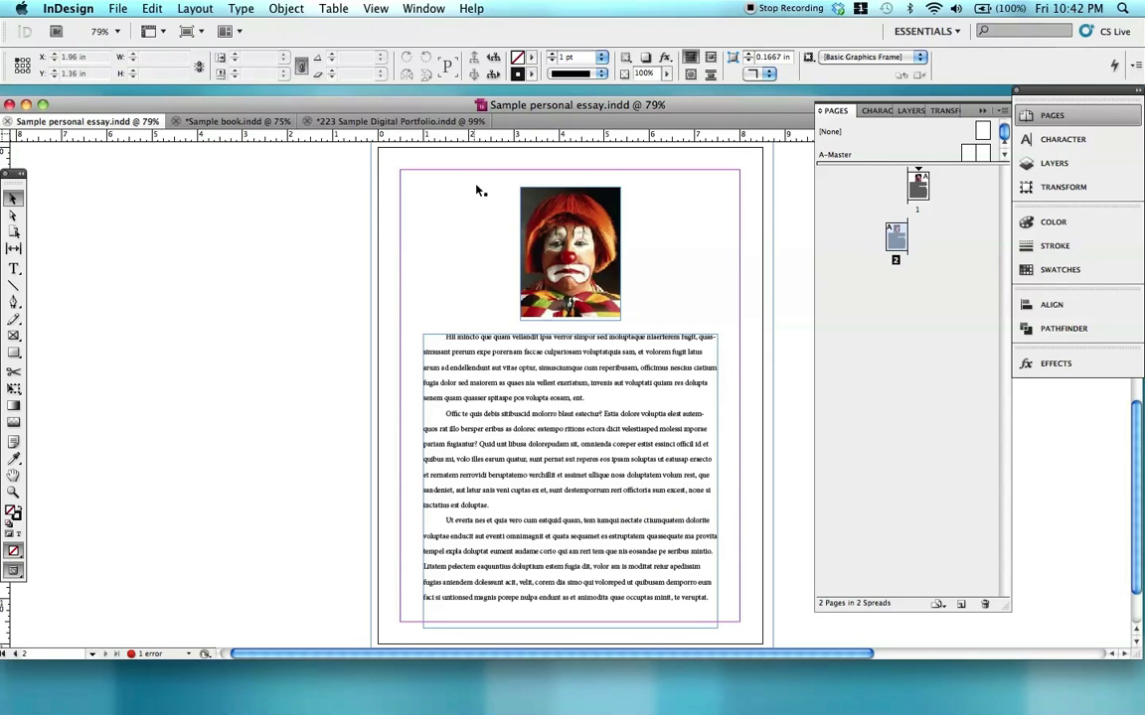
{"action": "left_click", "coordinate": [255, 121]}
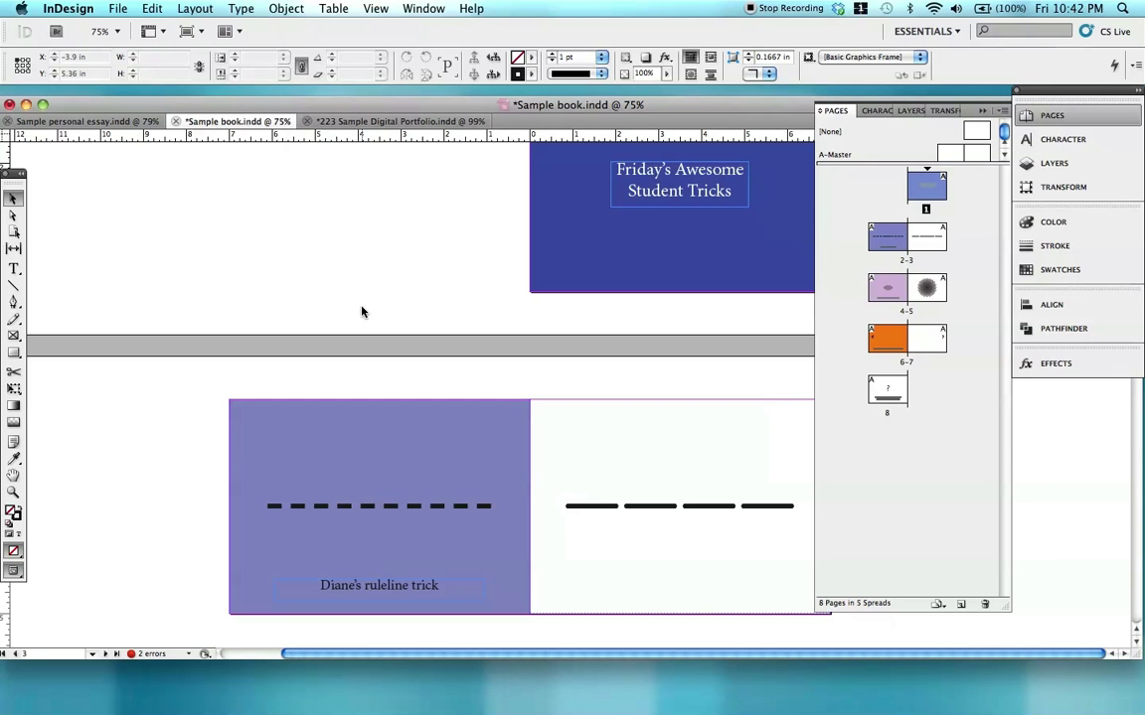
Draw a rectangle of about 7.72 x 5.59 in over page 3 of Sample book.indd, from the spine past the outer page edges
{"action": "left_click_drag", "start_coordinate": [459, 99], "coordinate": [334, 88]}
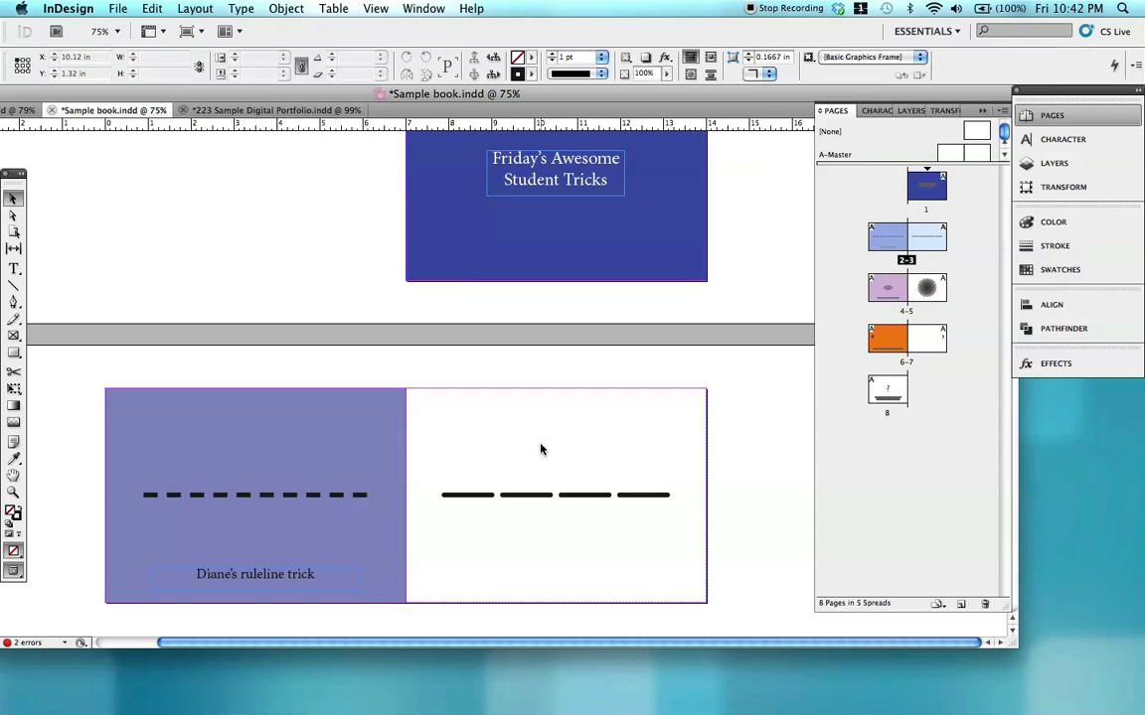
{"action": "left_click", "coordinate": [15, 353]}
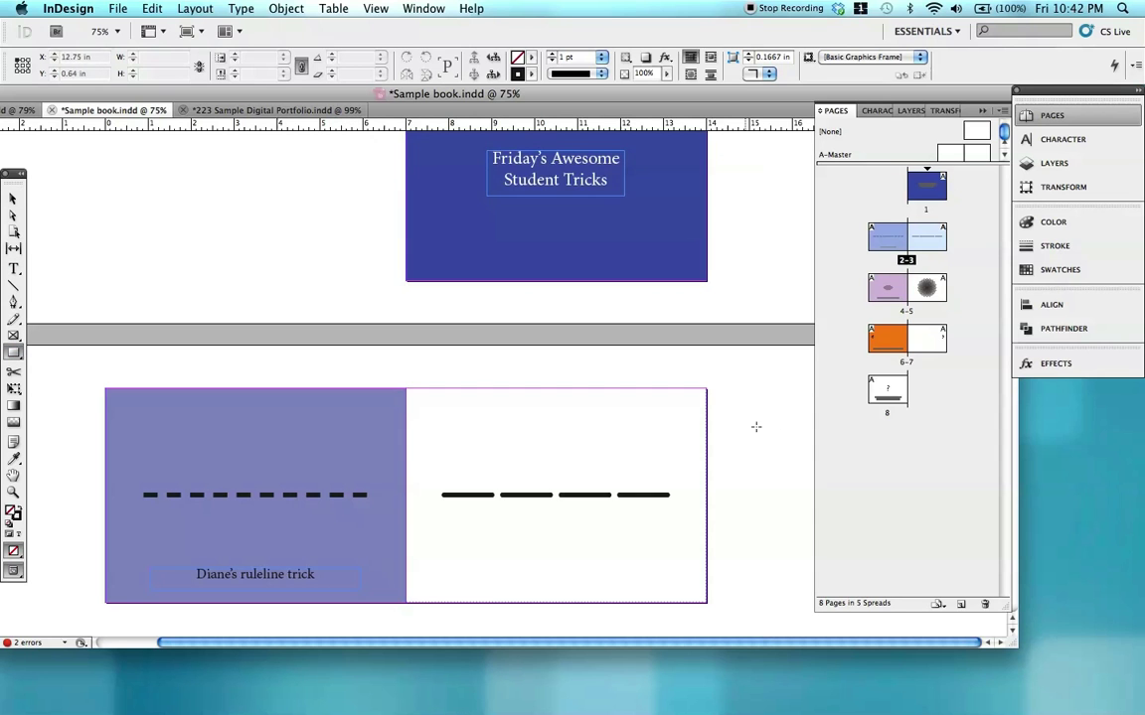
{"action": "left_click_drag", "start_coordinate": [736, 378], "coordinate": [404, 616]}
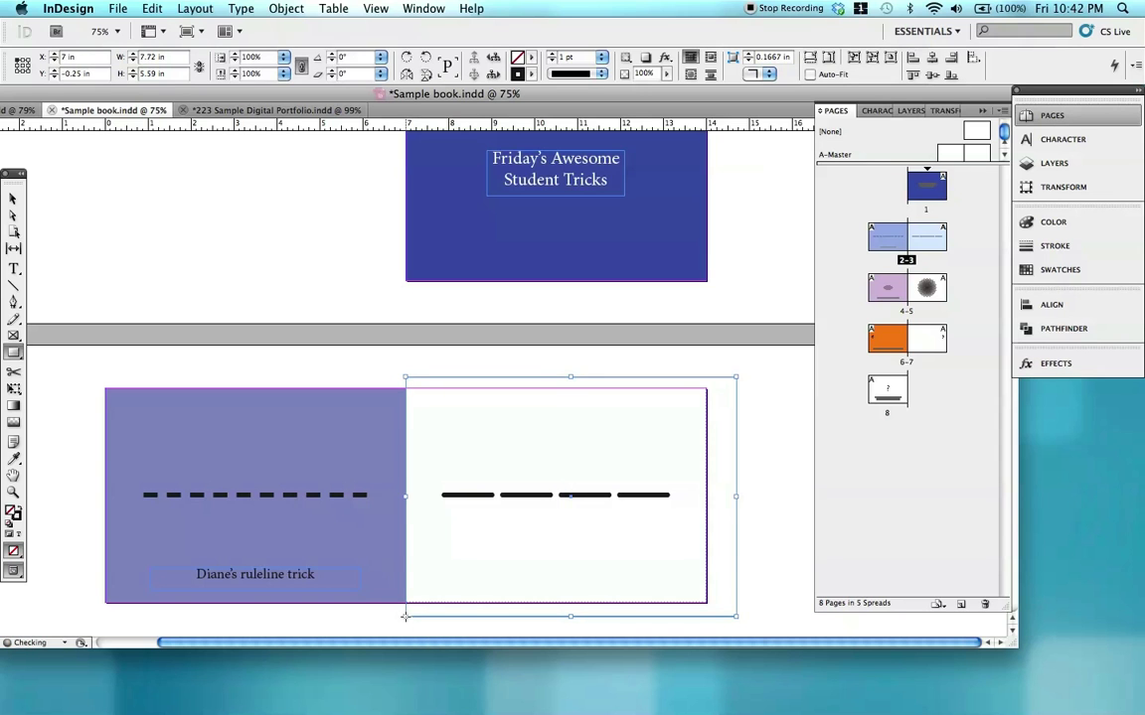
Remove the rectangle's stroke and fill it with white
{"action": "left_click_drag", "start_coordinate": [17, 532], "coordinate": [37, 585]}
{"action": "left_click", "coordinate": [10, 511]}
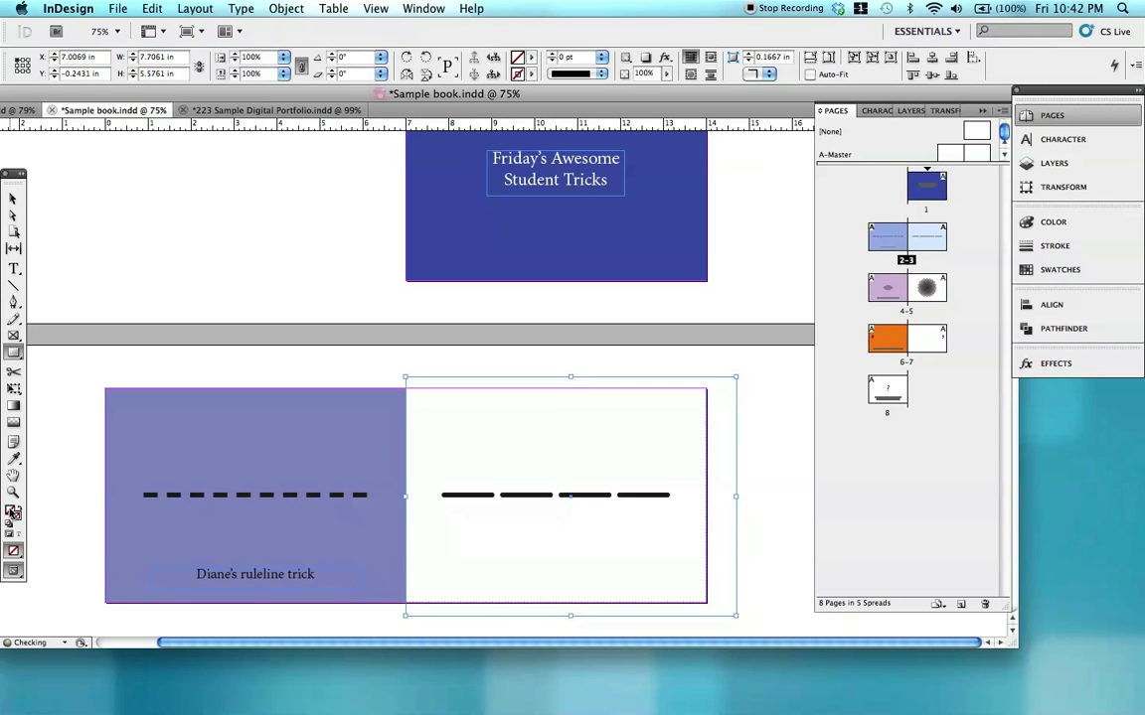
{"action": "left_click", "coordinate": [1024, 222]}
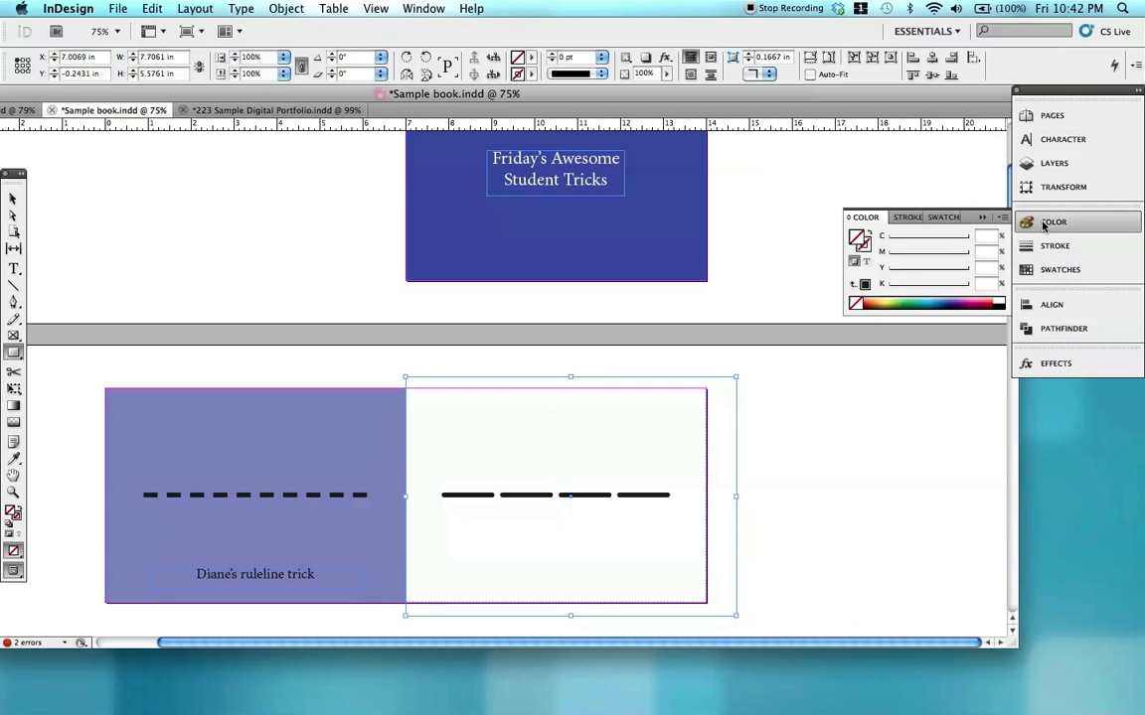
{"action": "left_click", "coordinate": [1007, 294]}
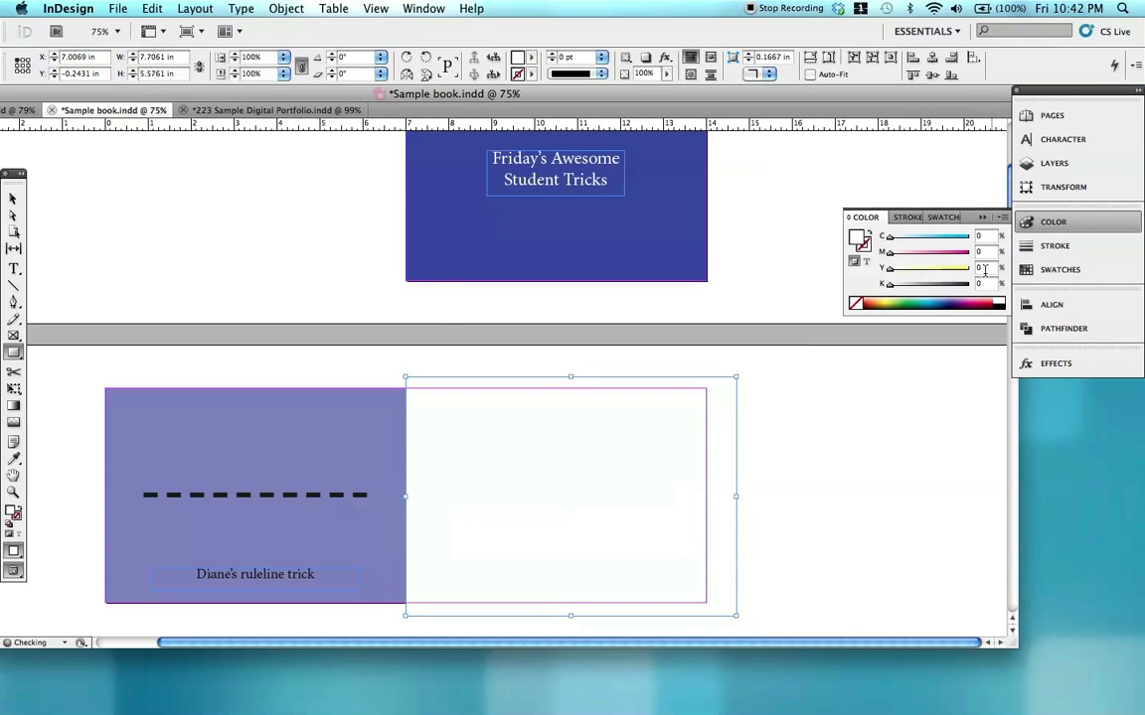
Send the white rectangle on page 3 to the back, behind the long-dash rule line
{"action": "left_click", "coordinate": [286, 8]}
{"action": "mouse_move", "coordinate": [391, 61]}
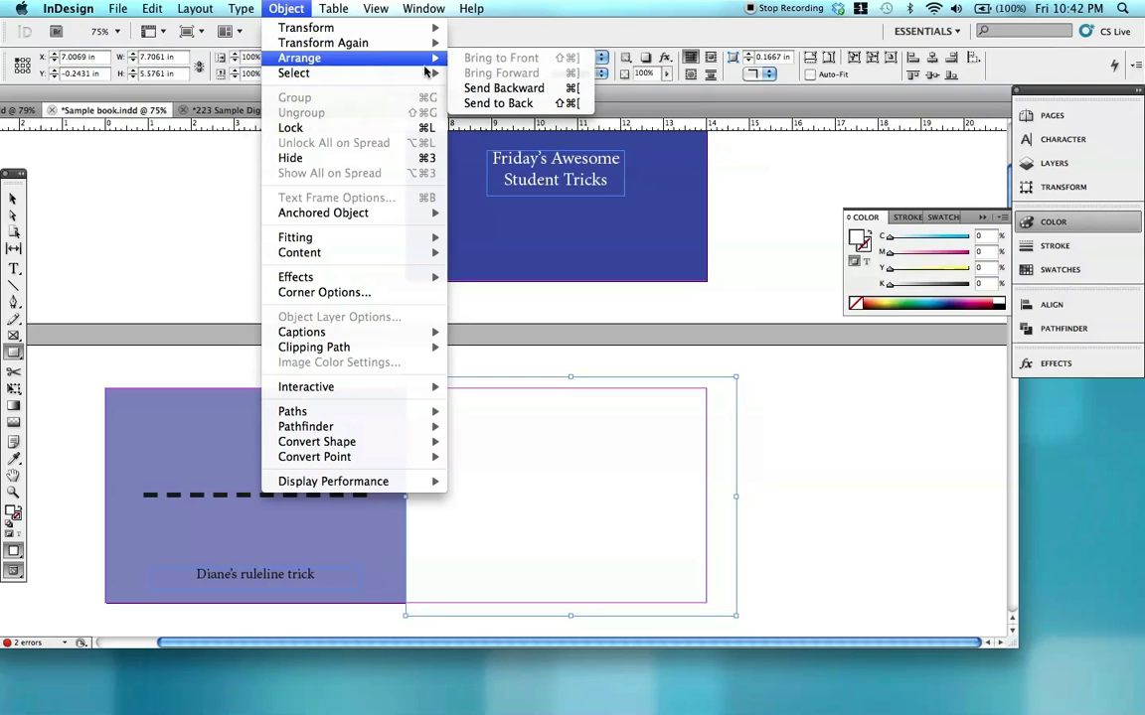
{"action": "left_click", "coordinate": [507, 103]}
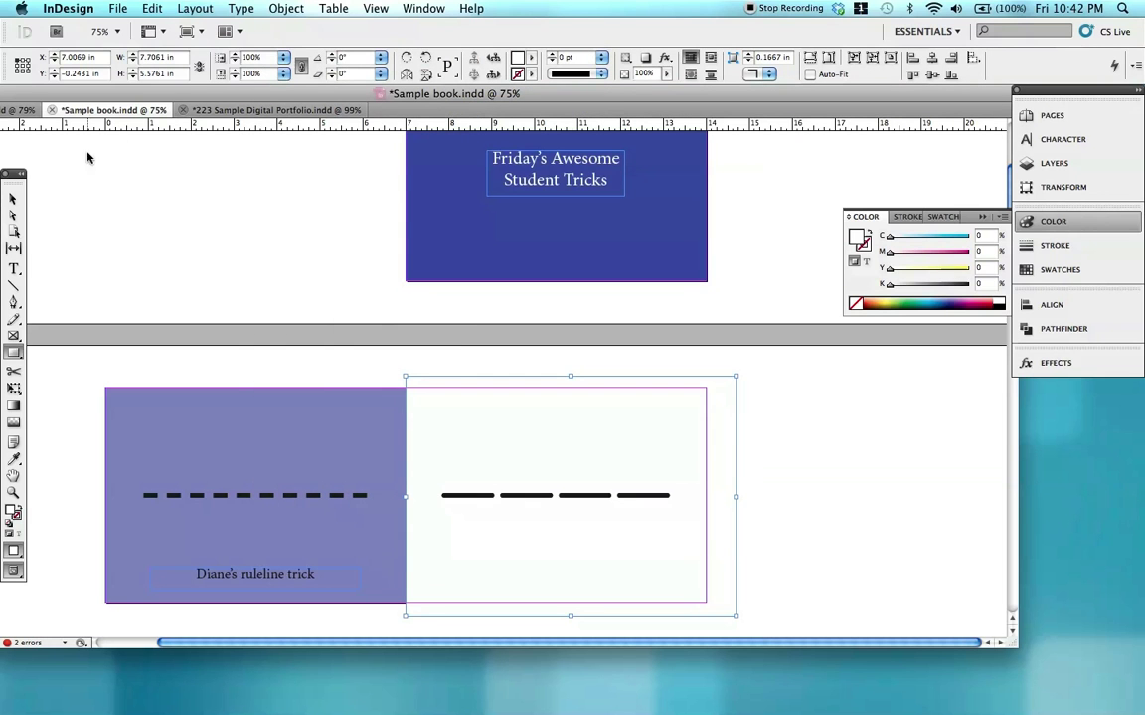
Copy the white rectangle from page 3 and paste it in place on page 5, over the spiral artwork
{"action": "key", "text": "v"}
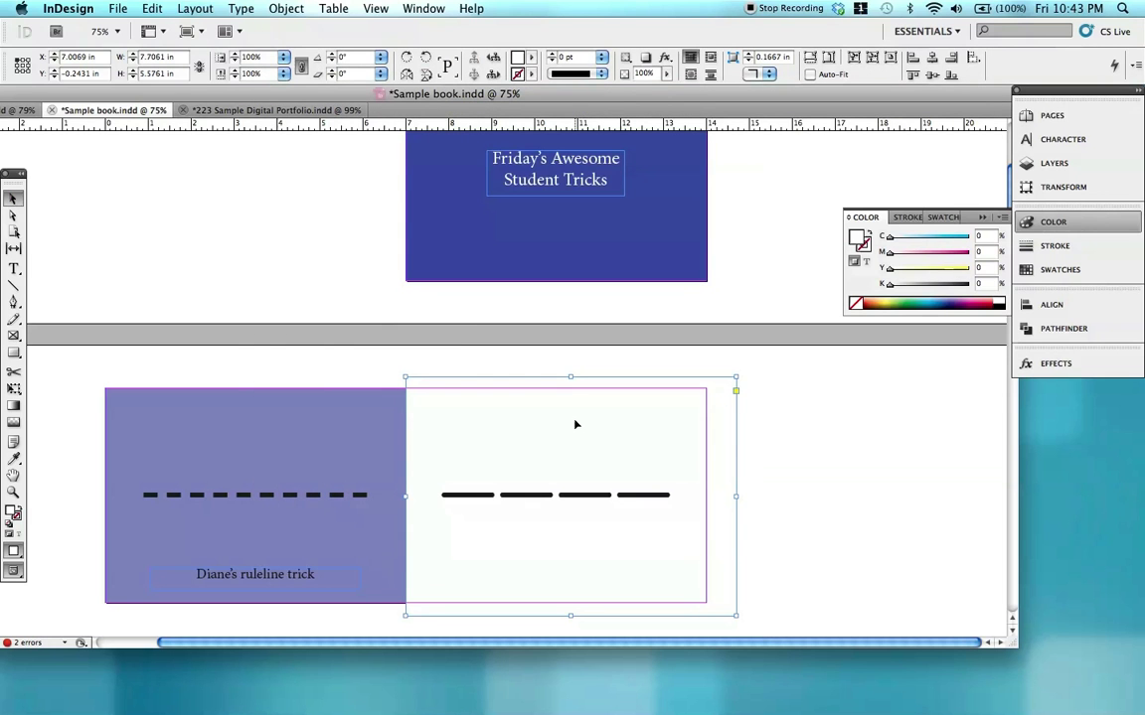
{"action": "left_click", "coordinate": [152, 8]}
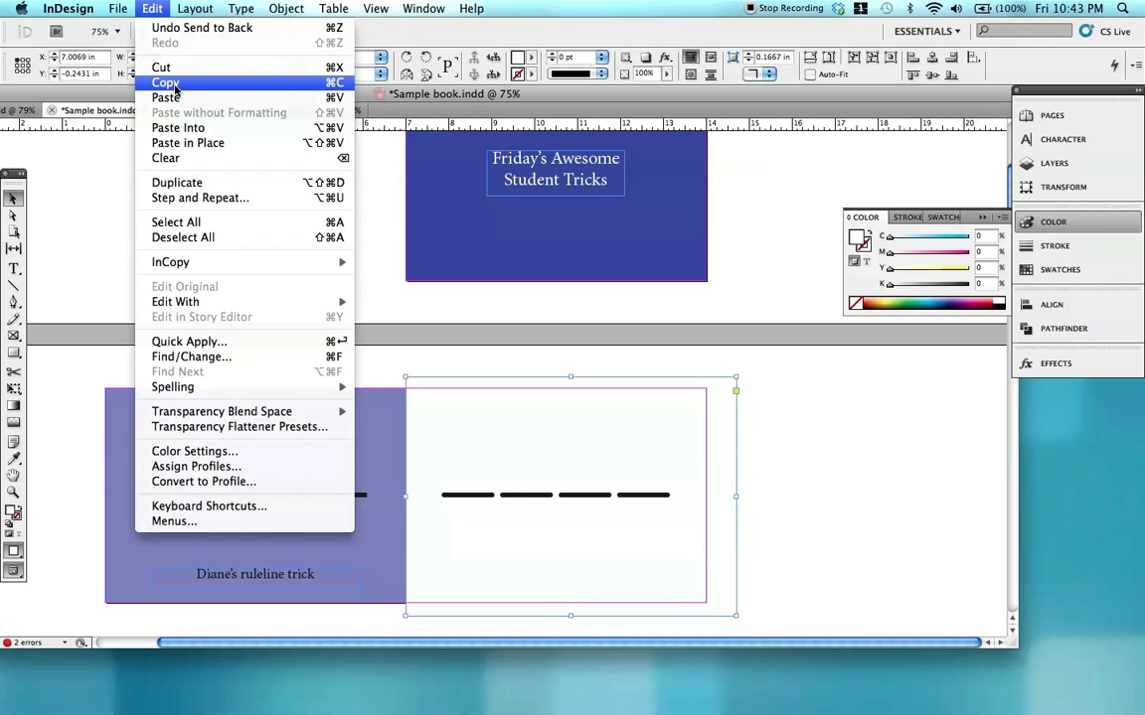
{"action": "left_click", "coordinate": [204, 83]}
{"action": "scroll", "coordinate": [736, 448], "scroll_direction": "down", "scroll_amount": 15}
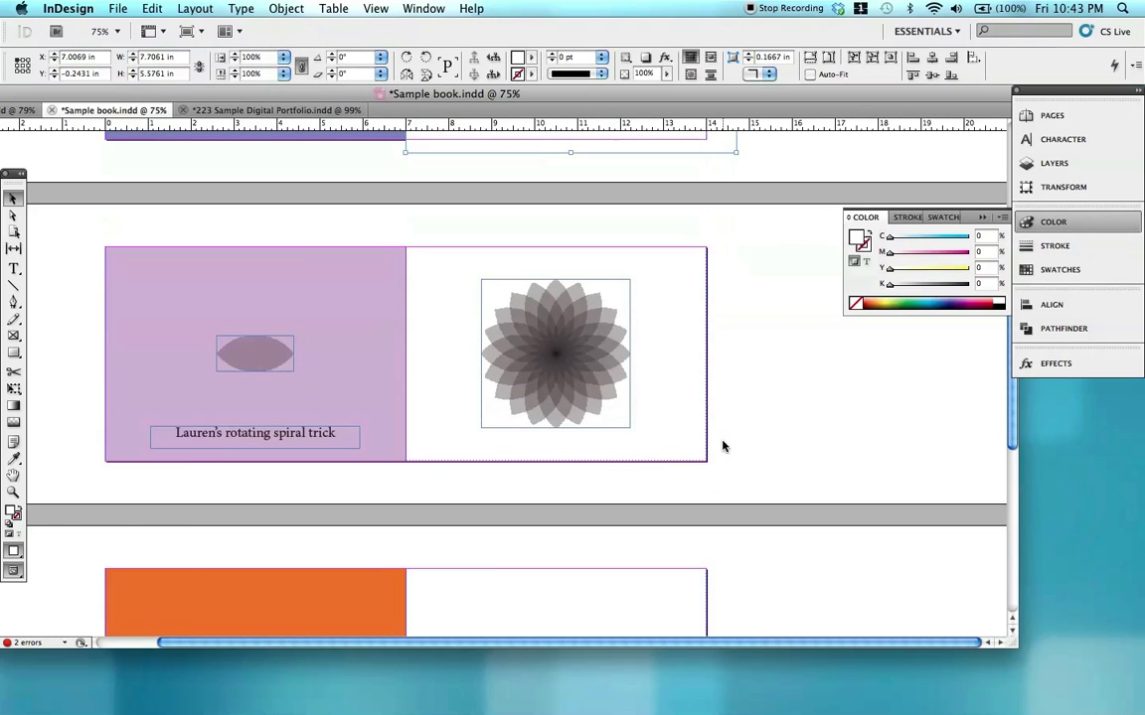
{"action": "left_click", "coordinate": [852, 438]}
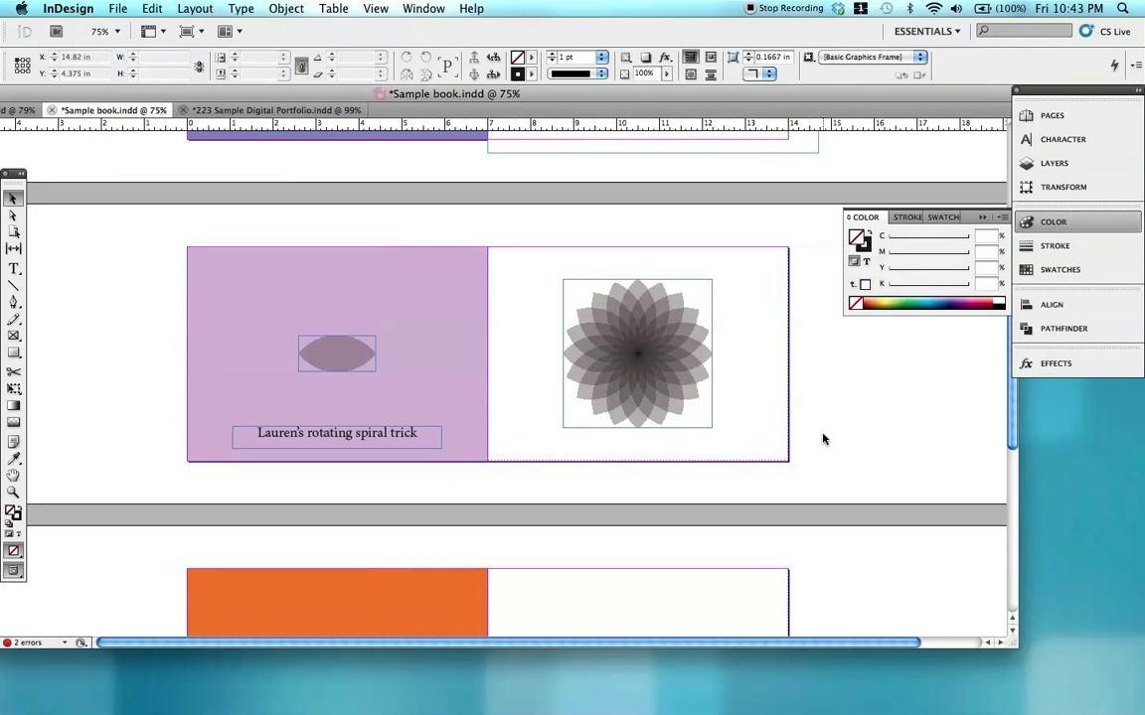
{"action": "left_click", "coordinate": [152, 8]}
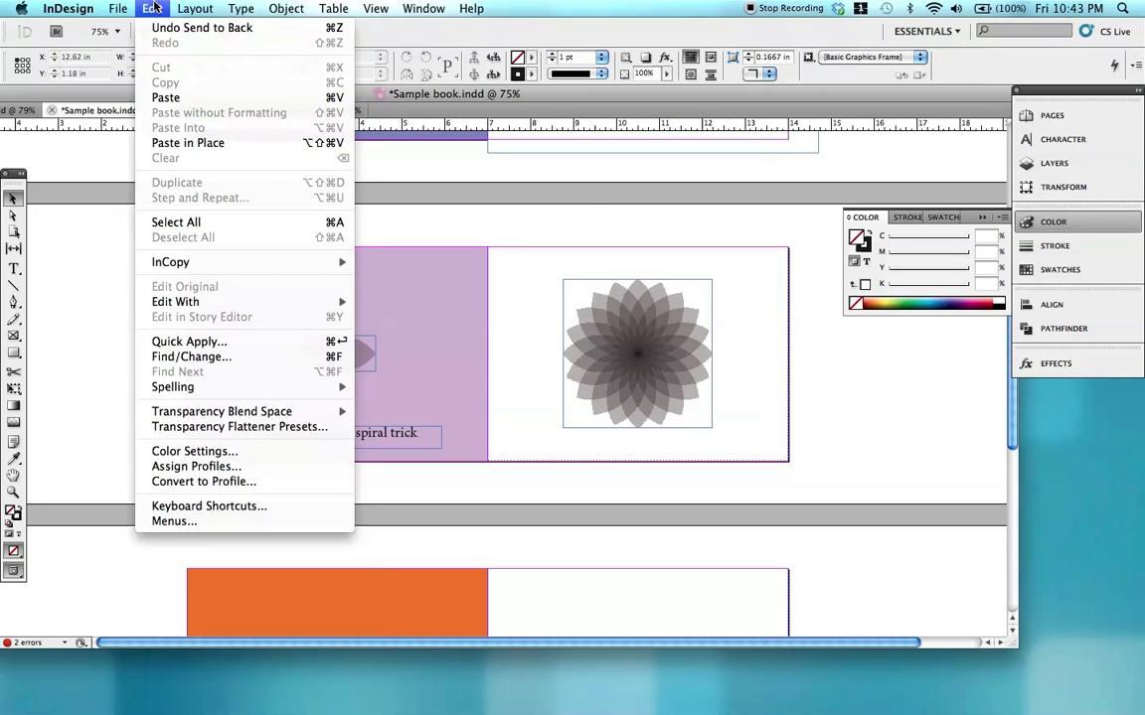
{"action": "left_click", "coordinate": [199, 143]}
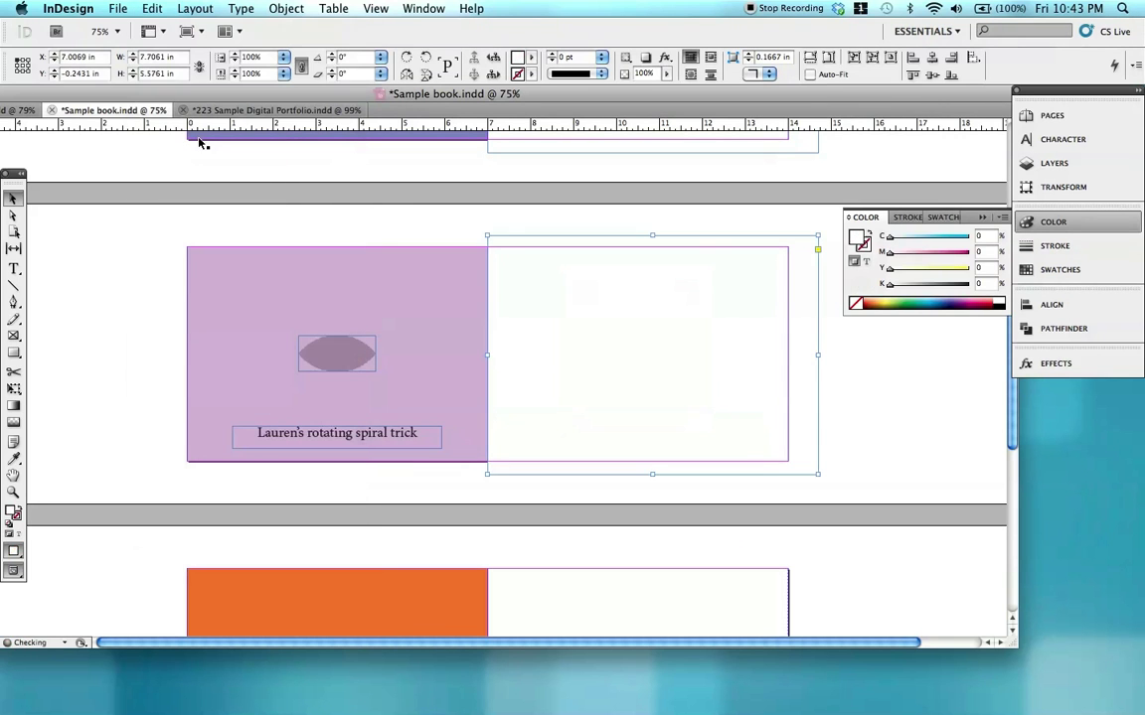
Send the pasted white rectangle on page 5 to the back, behind the spiral artwork
{"action": "left_click", "coordinate": [298, 10]}
{"action": "mouse_move", "coordinate": [308, 57]}
{"action": "left_click", "coordinate": [487, 104]}
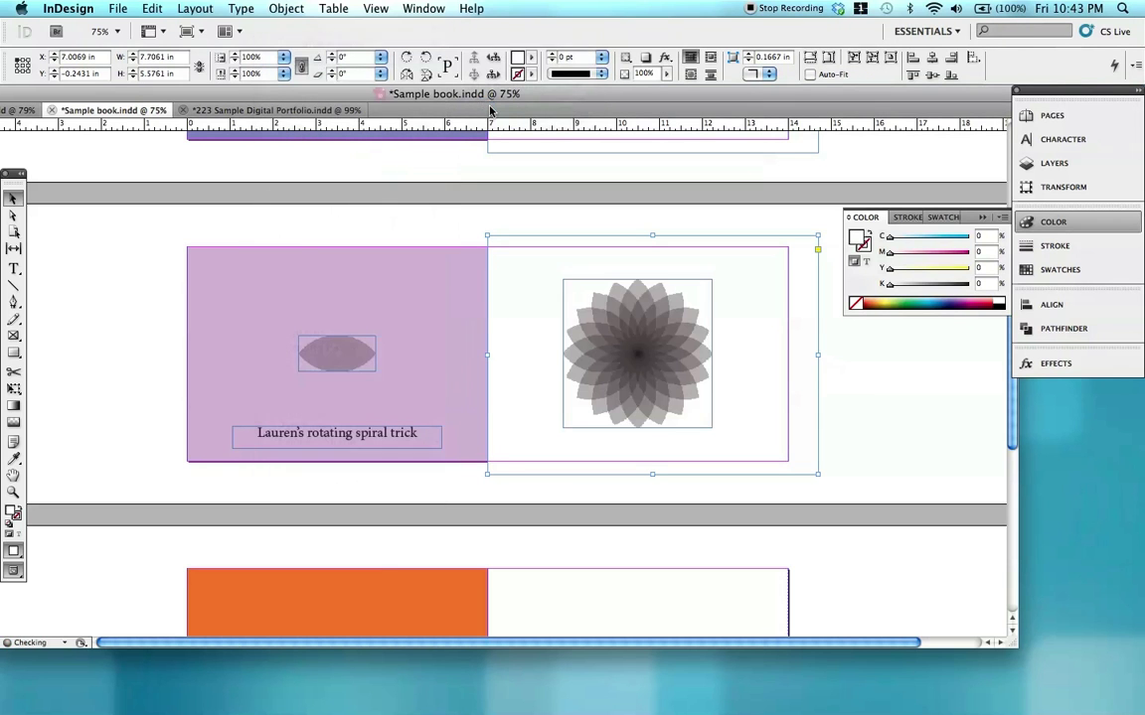
{"action": "left_click", "coordinate": [905, 423]}
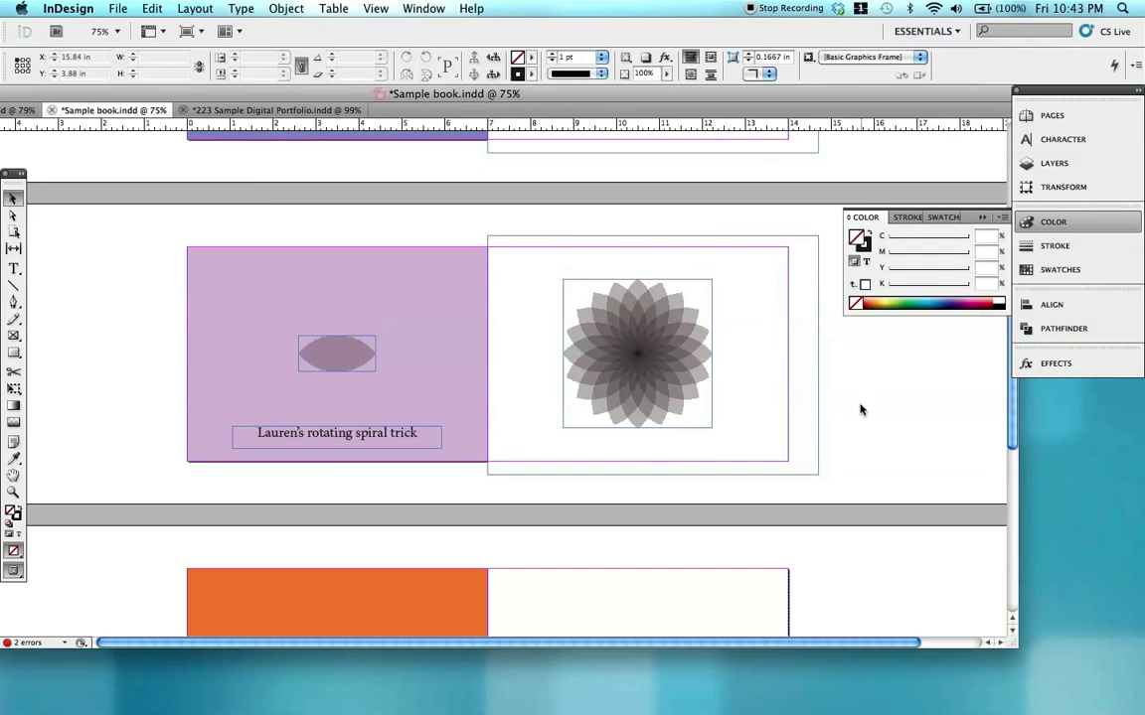
Paste the white rectangle in place on page 7 and send it to the back, behind the page number
{"action": "scroll", "coordinate": [870, 404], "scroll_direction": "down", "scroll_amount": 5}
{"action": "scroll", "coordinate": [870, 405], "scroll_direction": "down", "scroll_amount": 2}
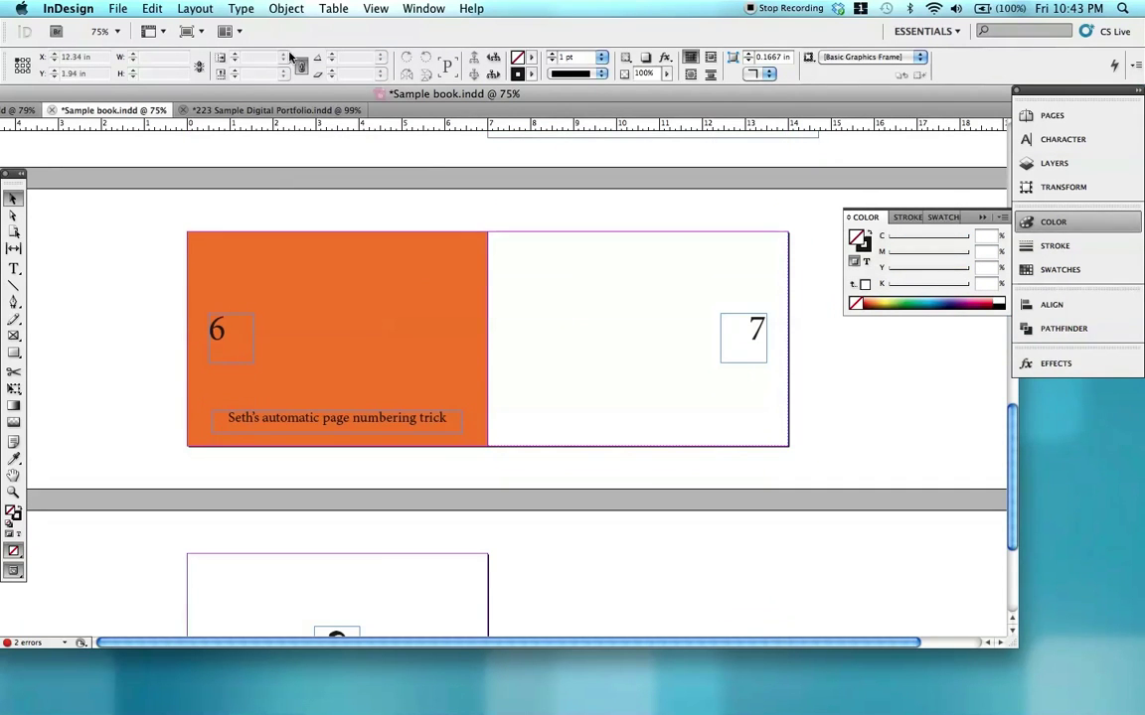
{"action": "left_click", "coordinate": [152, 8]}
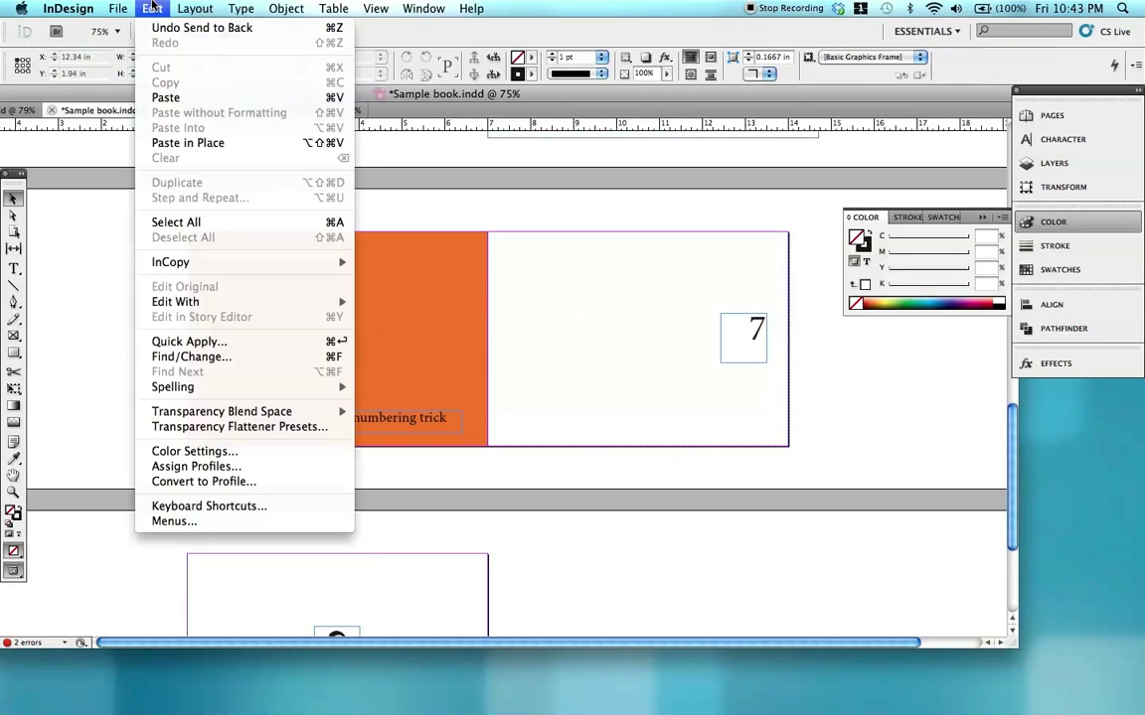
{"action": "left_click", "coordinate": [194, 142]}
{"action": "left_click", "coordinate": [281, 8]}
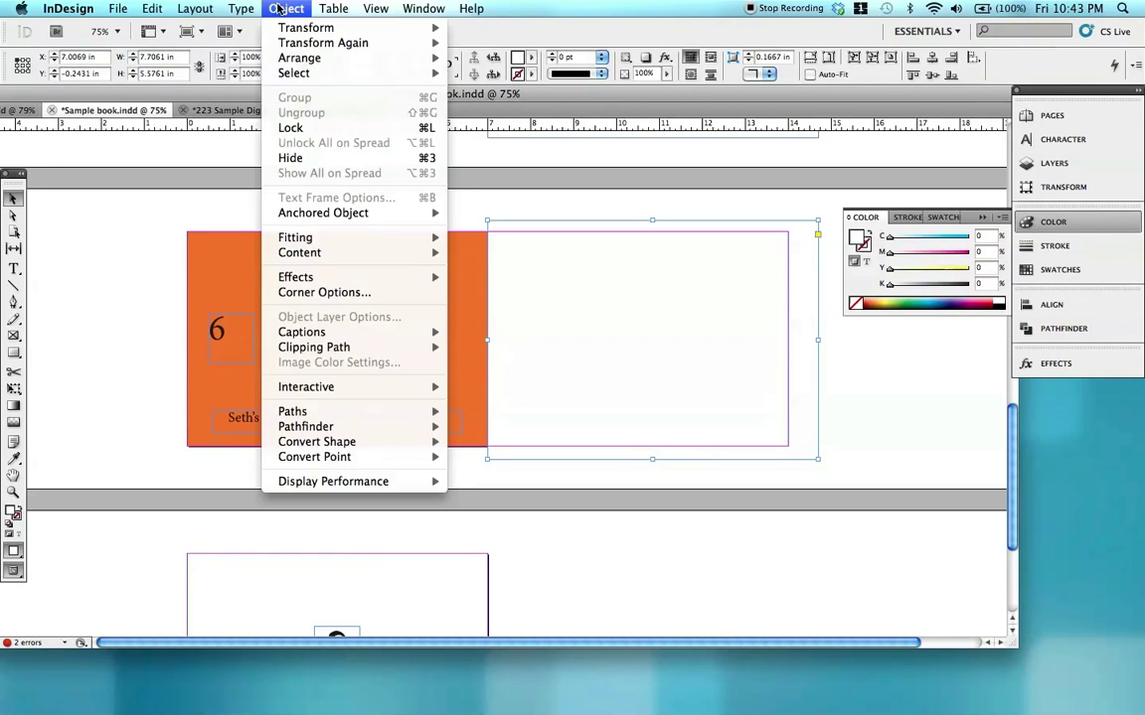
{"action": "mouse_move", "coordinate": [298, 58]}
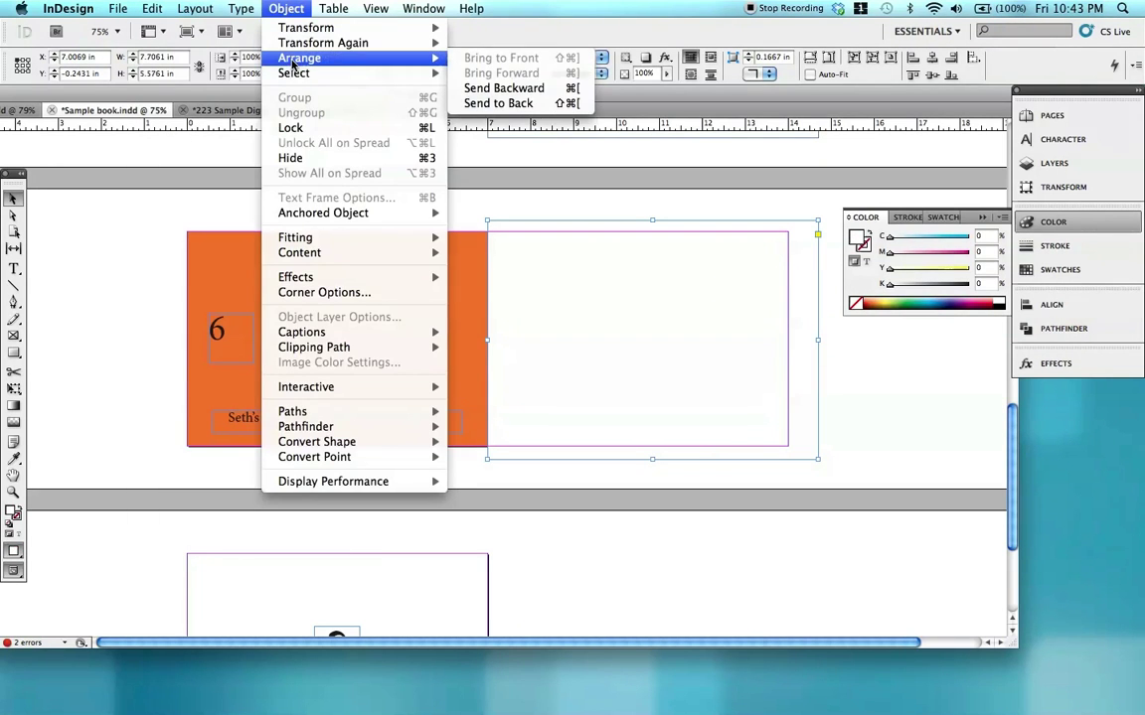
{"action": "left_click", "coordinate": [498, 103]}
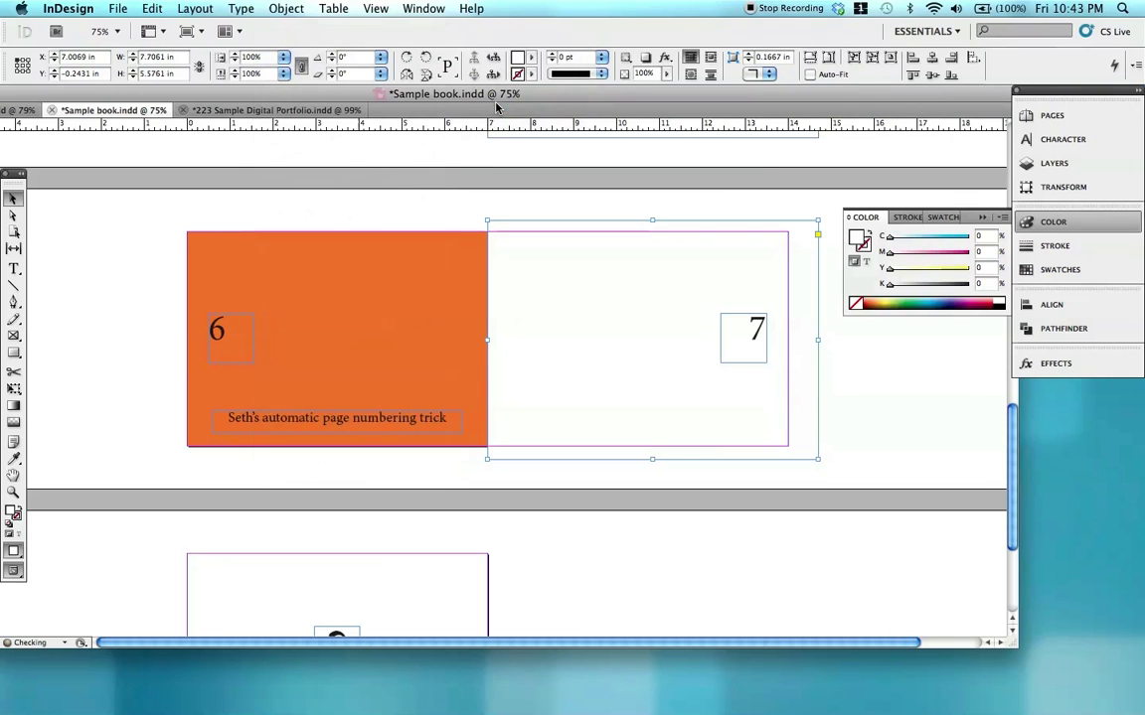
{"action": "left_click", "coordinate": [881, 411]}
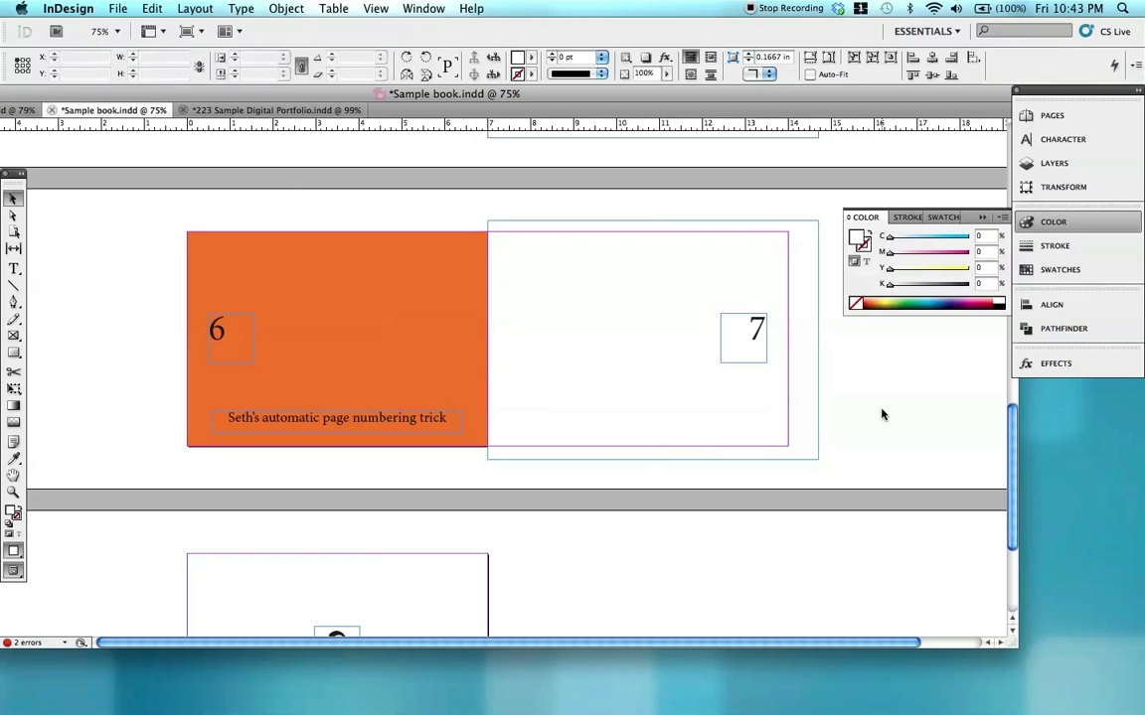
Paste the white rectangle in place on the last spread and move it over the question mark page, overlapping all its edges
{"action": "scroll", "coordinate": [880, 415], "scroll_direction": "down", "scroll_amount": 2}
{"action": "scroll", "coordinate": [880, 415], "scroll_direction": "down", "scroll_amount": 3}
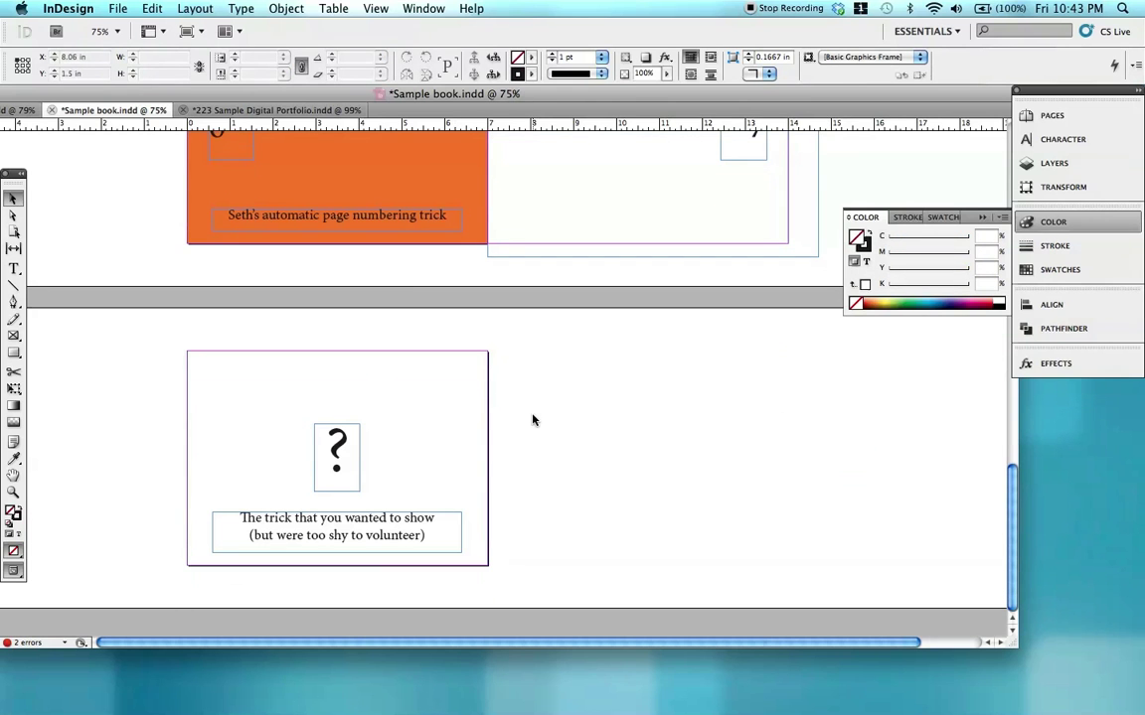
{"action": "left_click", "coordinate": [152, 8]}
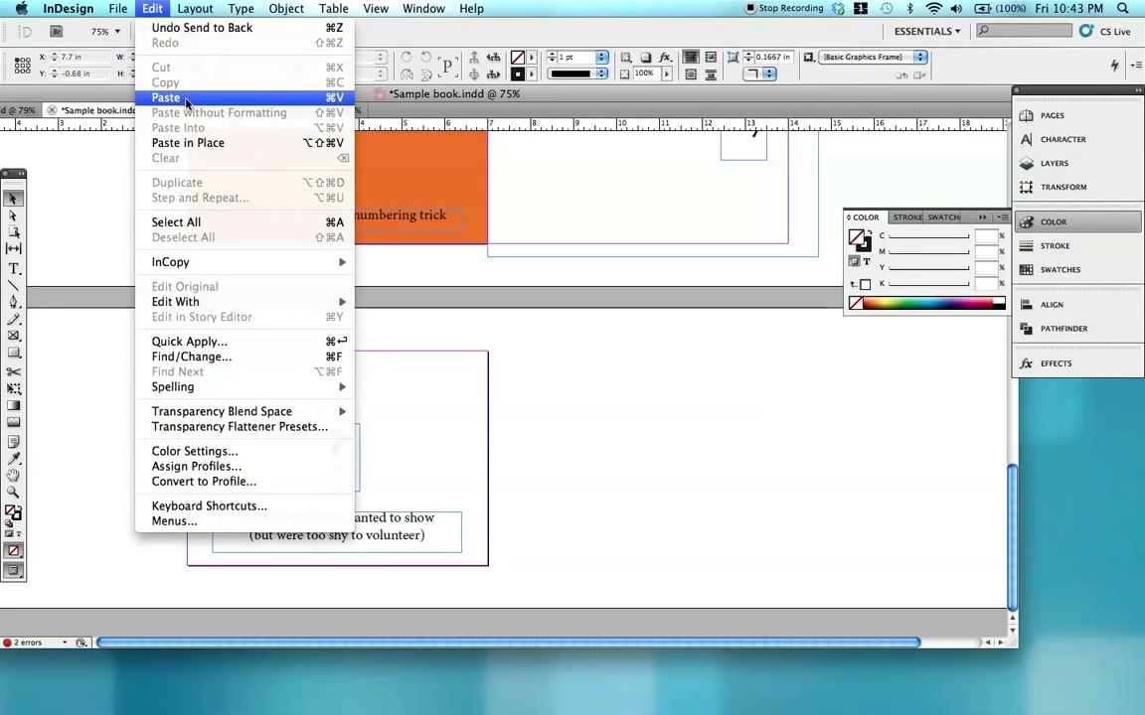
{"action": "left_click", "coordinate": [198, 143]}
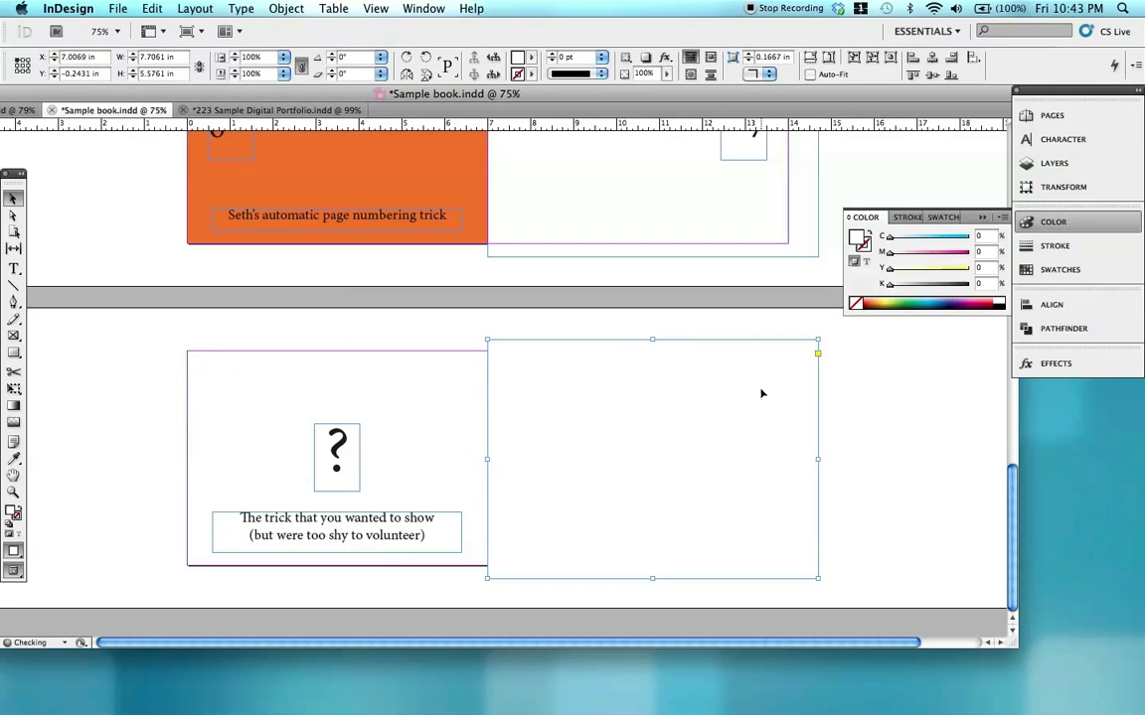
{"action": "left_click_drag", "start_coordinate": [774, 393], "coordinate": [462, 394]}
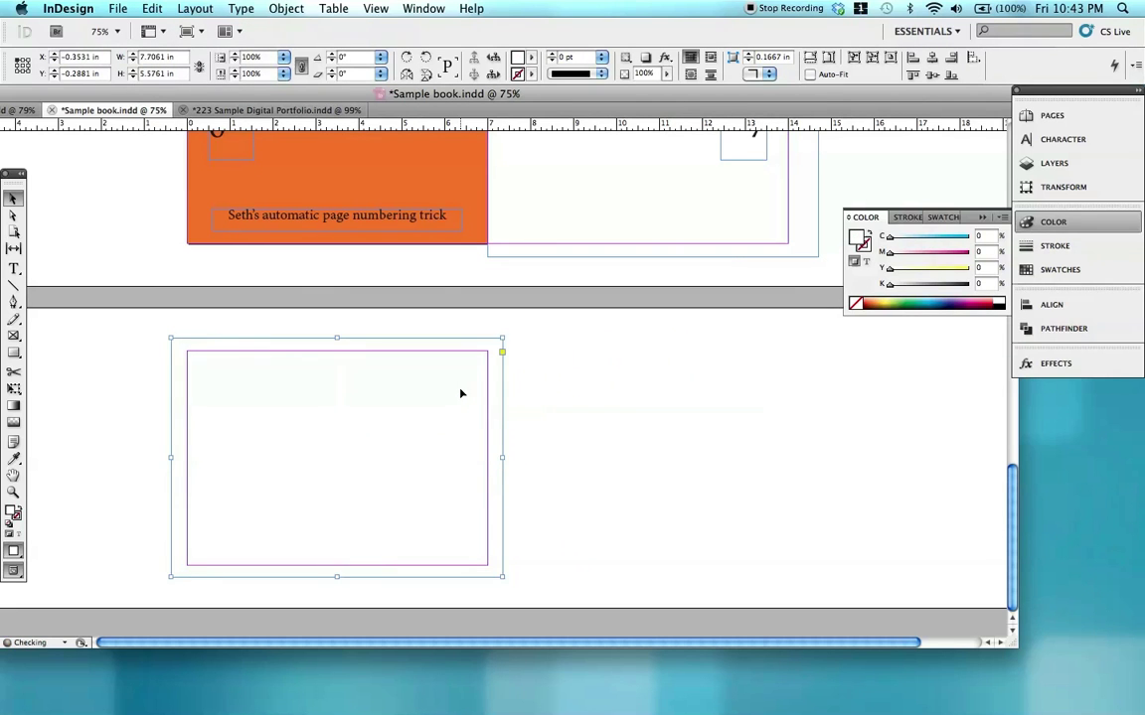
Send the white rectangle on the last page to the back, behind the question mark and its caption
{"action": "left_click", "coordinate": [286, 8]}
{"action": "mouse_move", "coordinate": [398, 60]}
{"action": "left_click", "coordinate": [488, 107]}
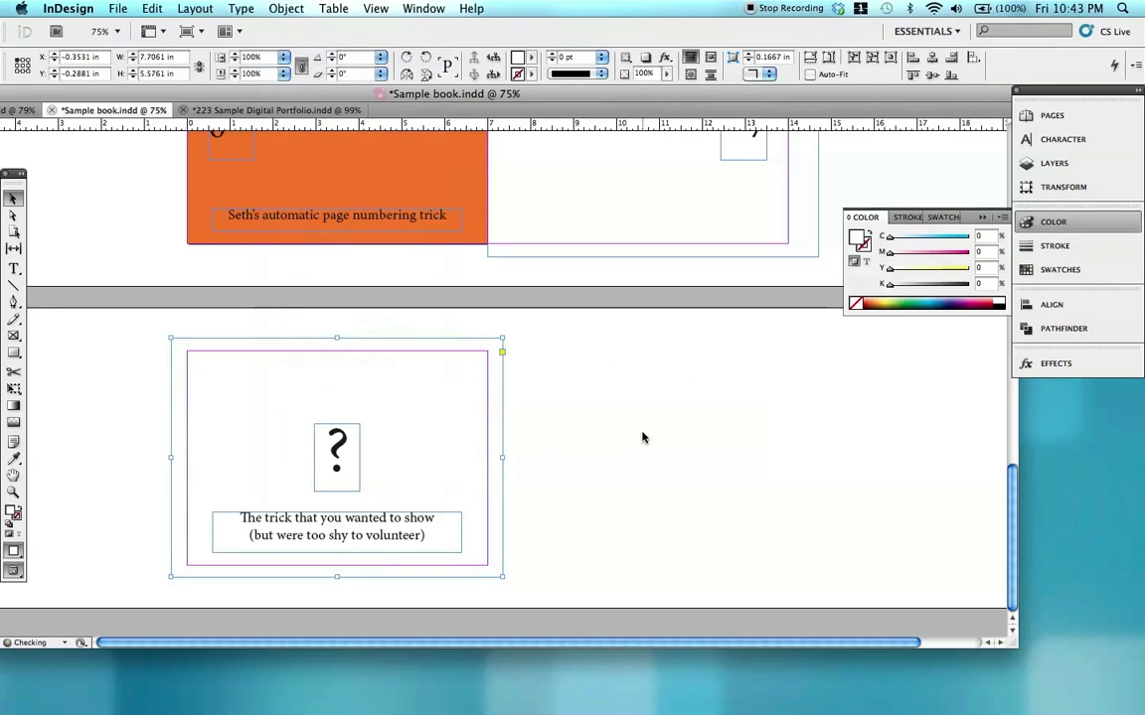
{"action": "left_click", "coordinate": [641, 434]}
Start exporting the book in EPS format to the 223 ON LAPTOP folder under the name Sample book pages.eps
{"action": "scroll", "coordinate": [642, 437], "scroll_direction": "up", "scroll_amount": 2}
{"action": "scroll", "coordinate": [642, 437], "scroll_direction": "up", "scroll_amount": 20}
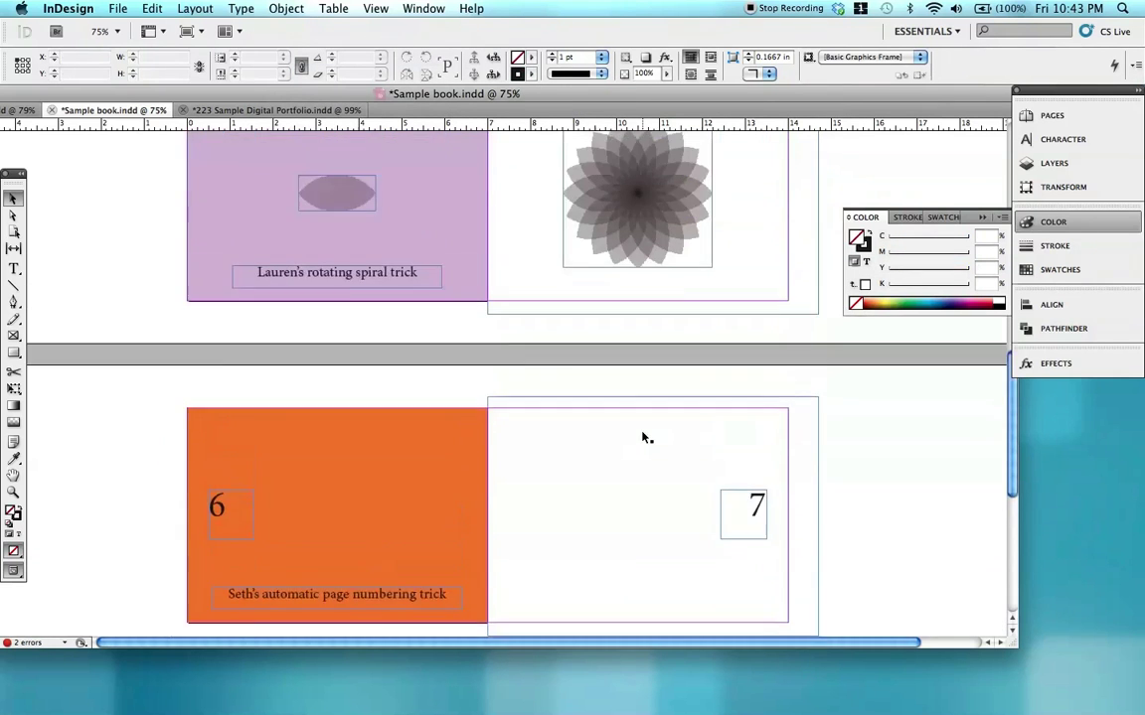
{"action": "scroll", "coordinate": [644, 437], "scroll_direction": "up", "scroll_amount": 1}
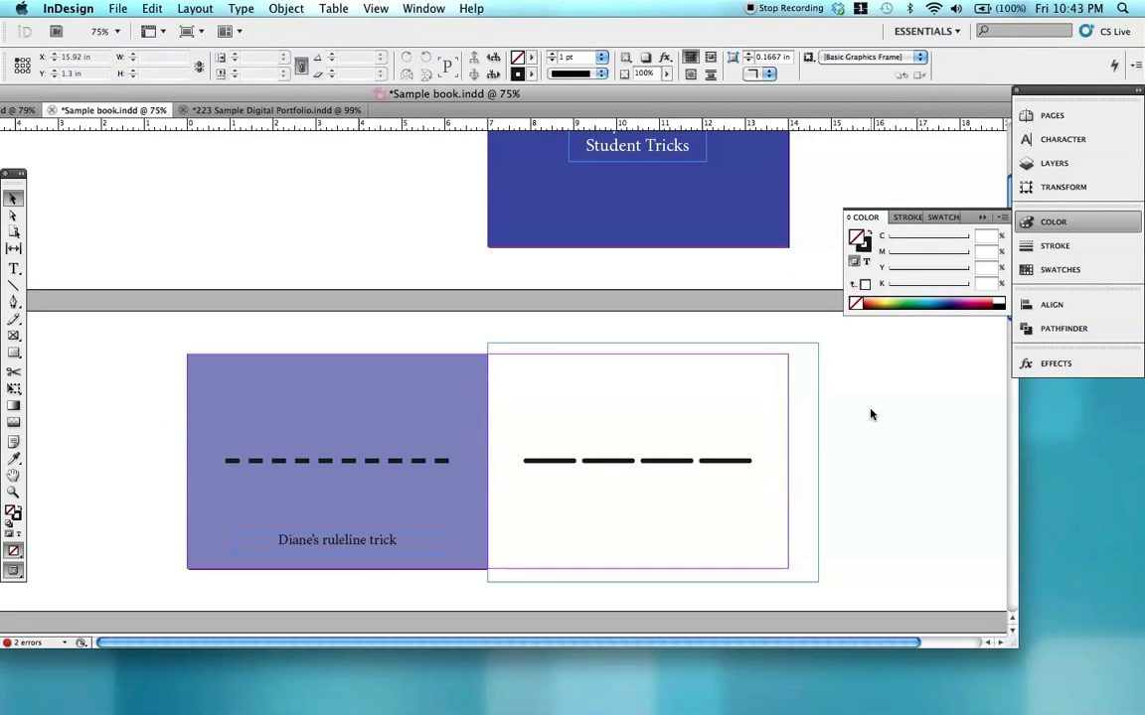
{"action": "left_click", "coordinate": [118, 9]}
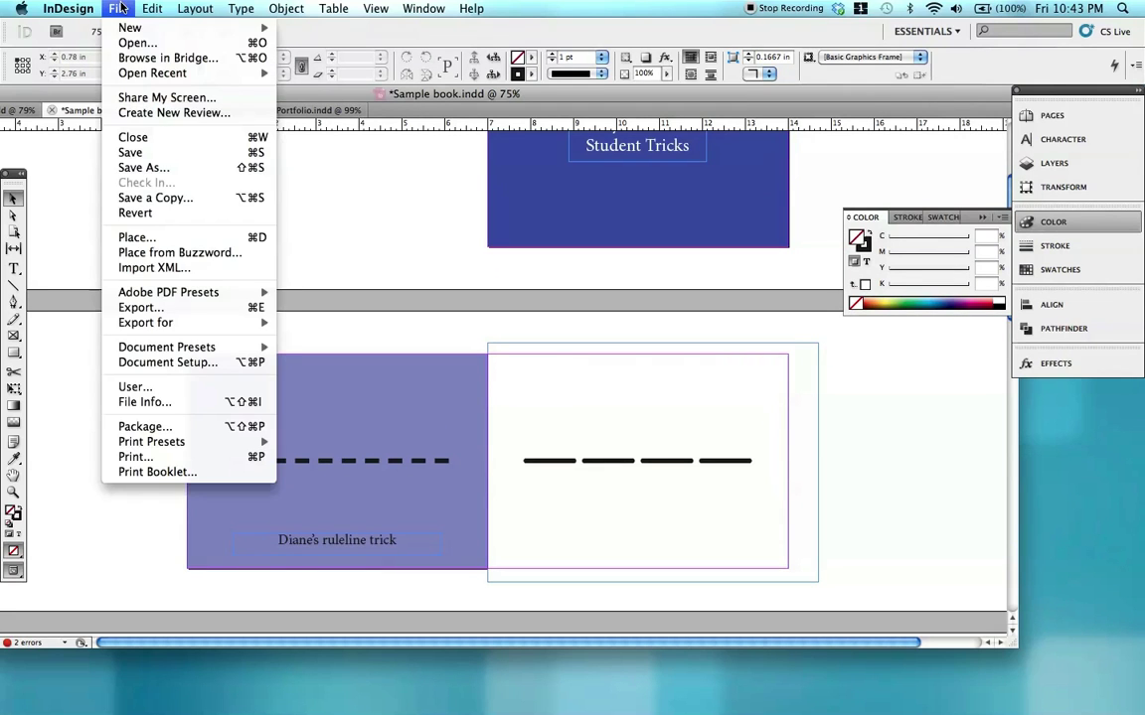
{"action": "left_click", "coordinate": [115, 309]}
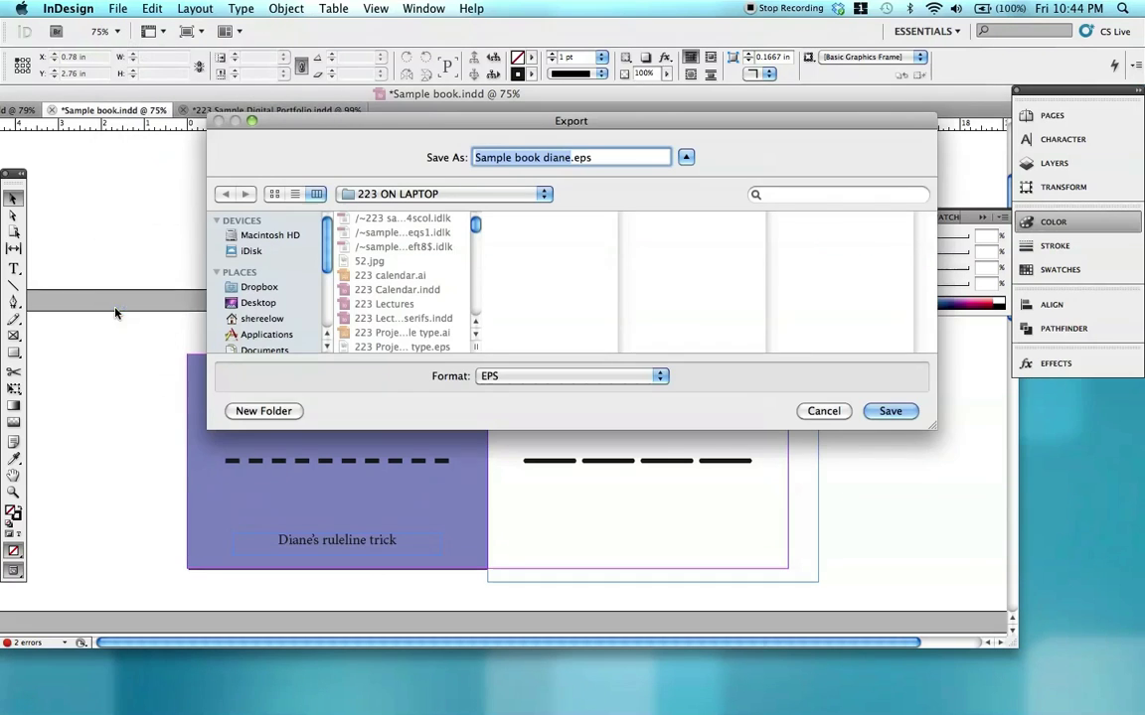
{"action": "left_click", "coordinate": [558, 156]}
{"action": "key", "text": "BackSpace"}
{"action": "key", "text": "BackSpace"}
{"action": "key", "text": "BackSpace"}
{"action": "key", "text": "BackSpace"}
{"action": "key", "text": "BackSpace"}
{"action": "key", "text": "BackSpace"}
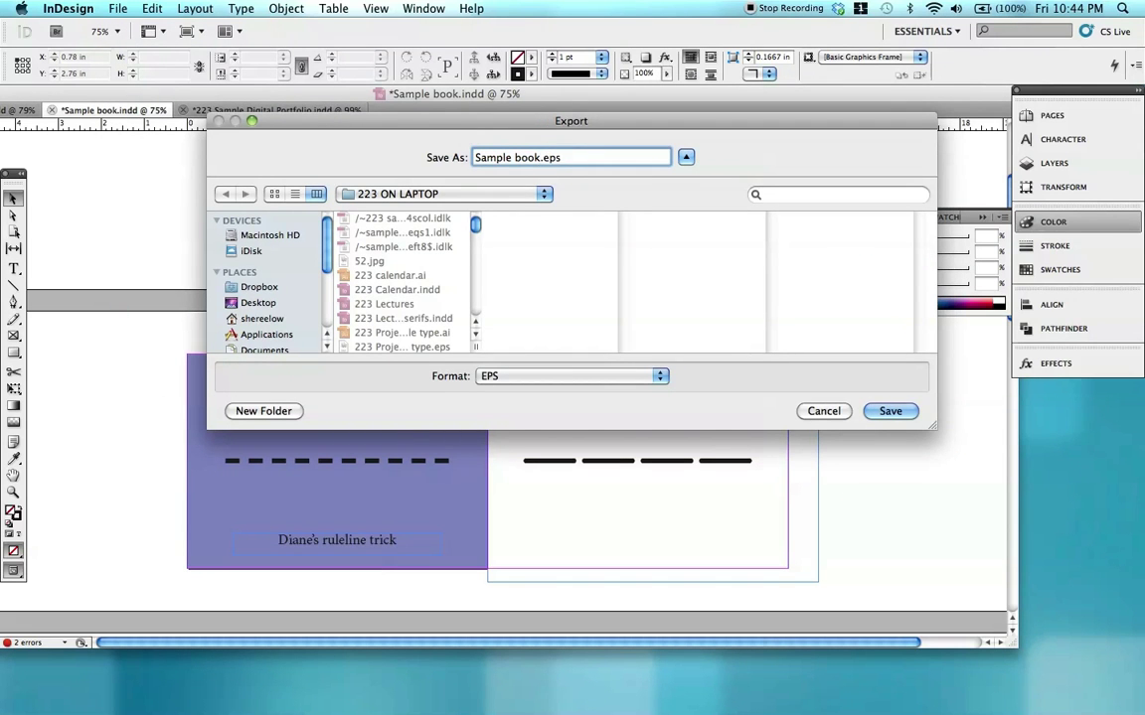
{"action": "type", "text": "pages"}
{"action": "key", "text": "Return"}
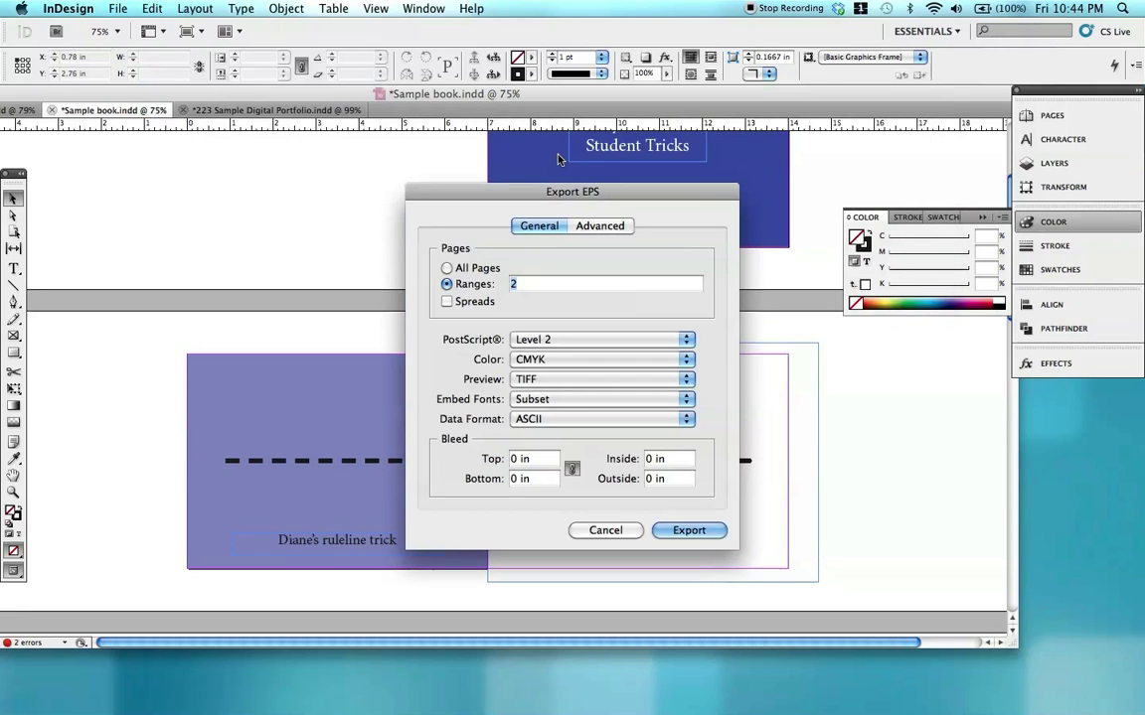
Set the EPS export to all pages as spreads and export it, continuing despite the missing or modified links
{"action": "left_click", "coordinate": [448, 269]}
{"action": "left_click", "coordinate": [448, 302]}
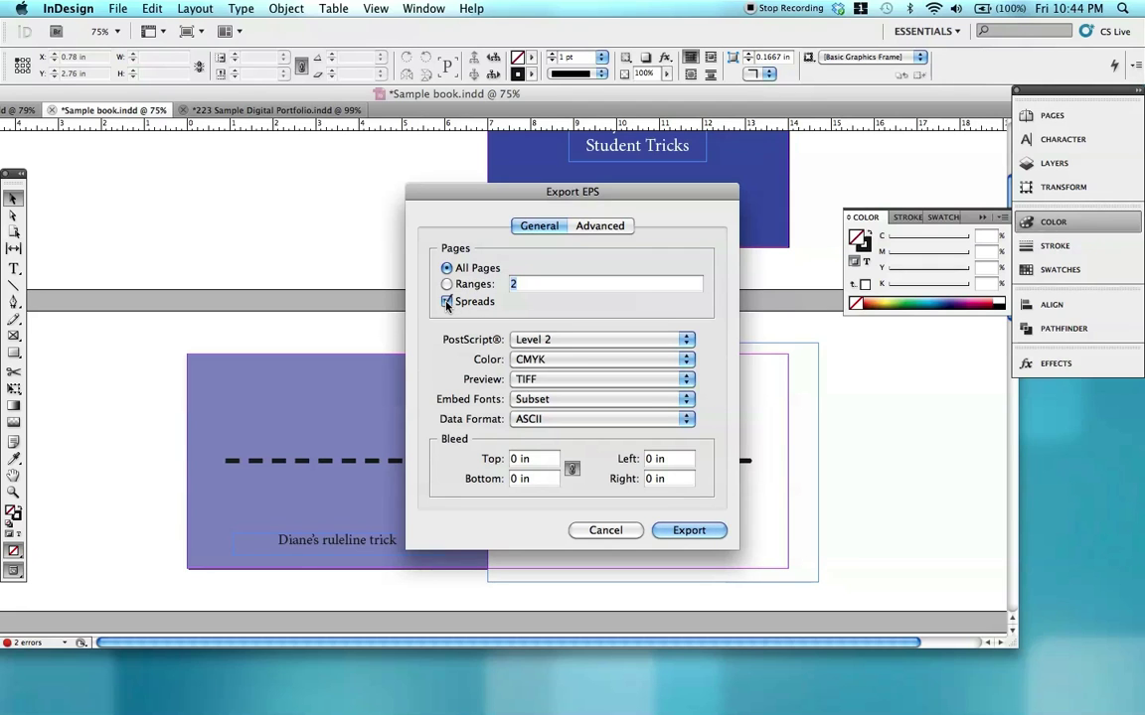
{"action": "left_click", "coordinate": [711, 533]}
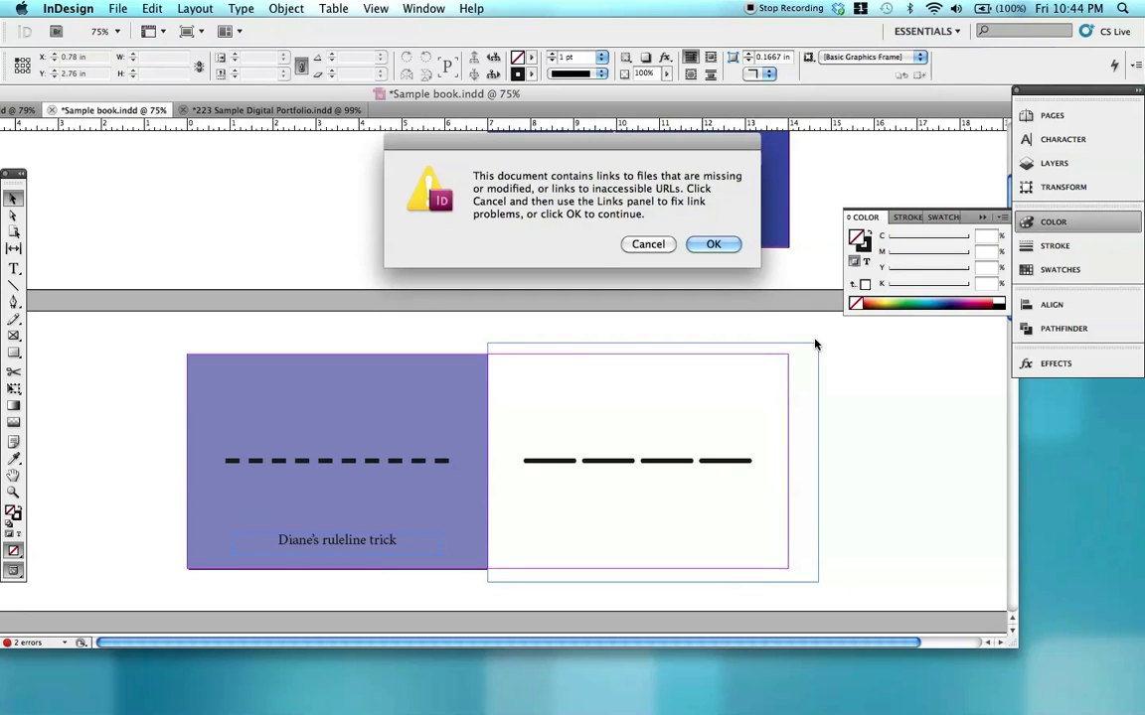
{"action": "left_click", "coordinate": [701, 242]}
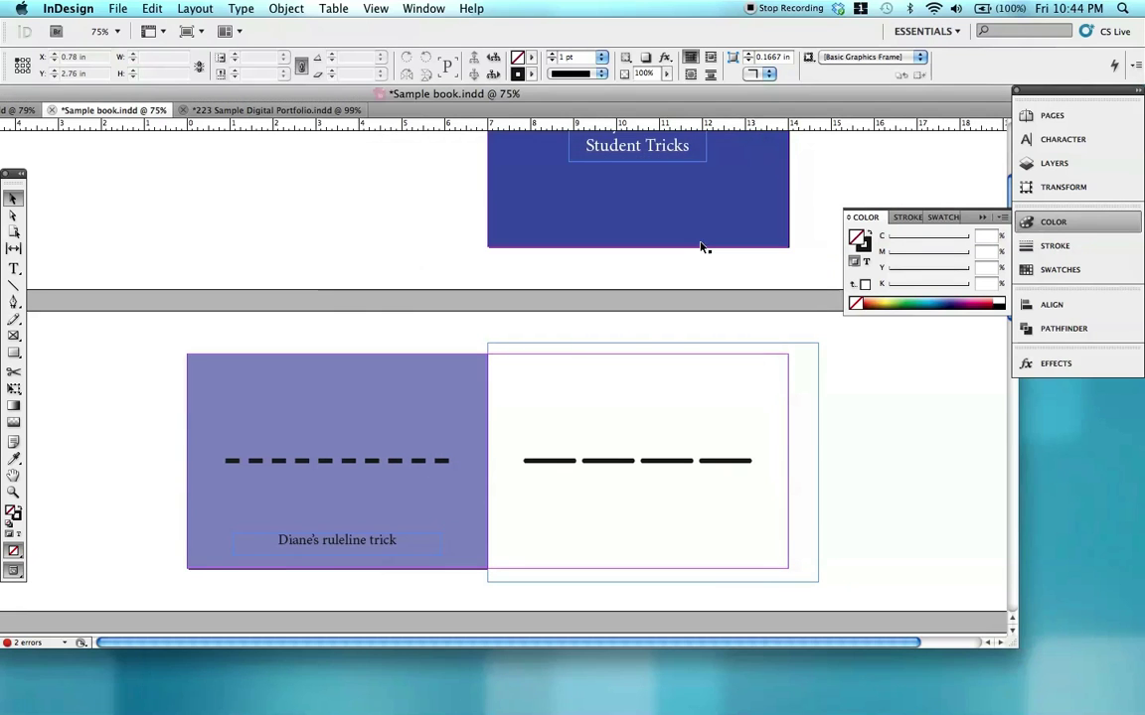
Switch to 223 Sample Digital Portfolio.indd and delete the three old book page images from the typeface book page
{"action": "left_click", "coordinate": [303, 110]}
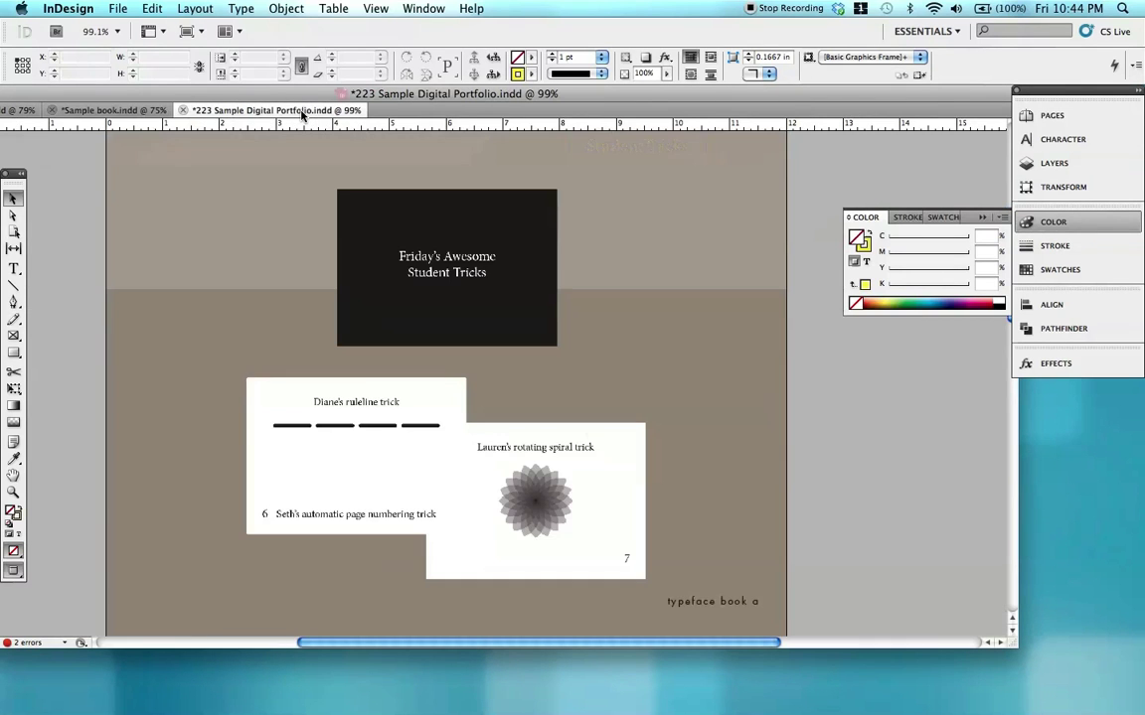
{"action": "left_click", "coordinate": [452, 229]}
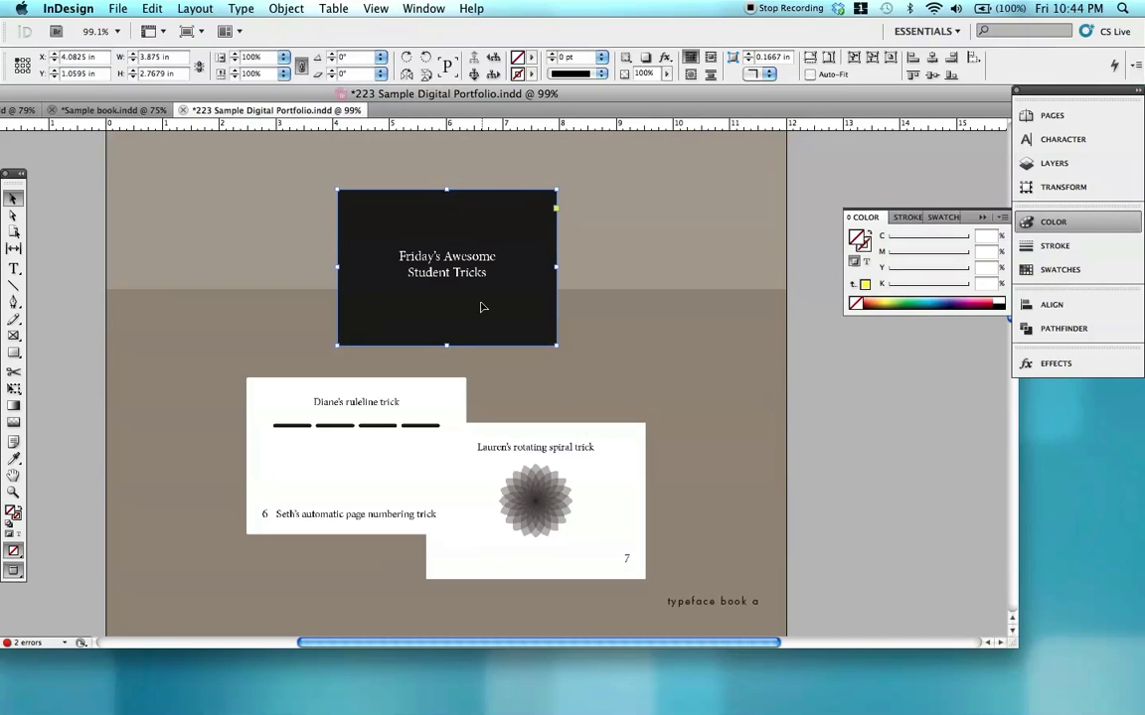
{"action": "left_click", "coordinate": [421, 406], "text": "shift"}
{"action": "left_click", "coordinate": [555, 446], "text": "shift"}
{"action": "key", "text": "Delete"}
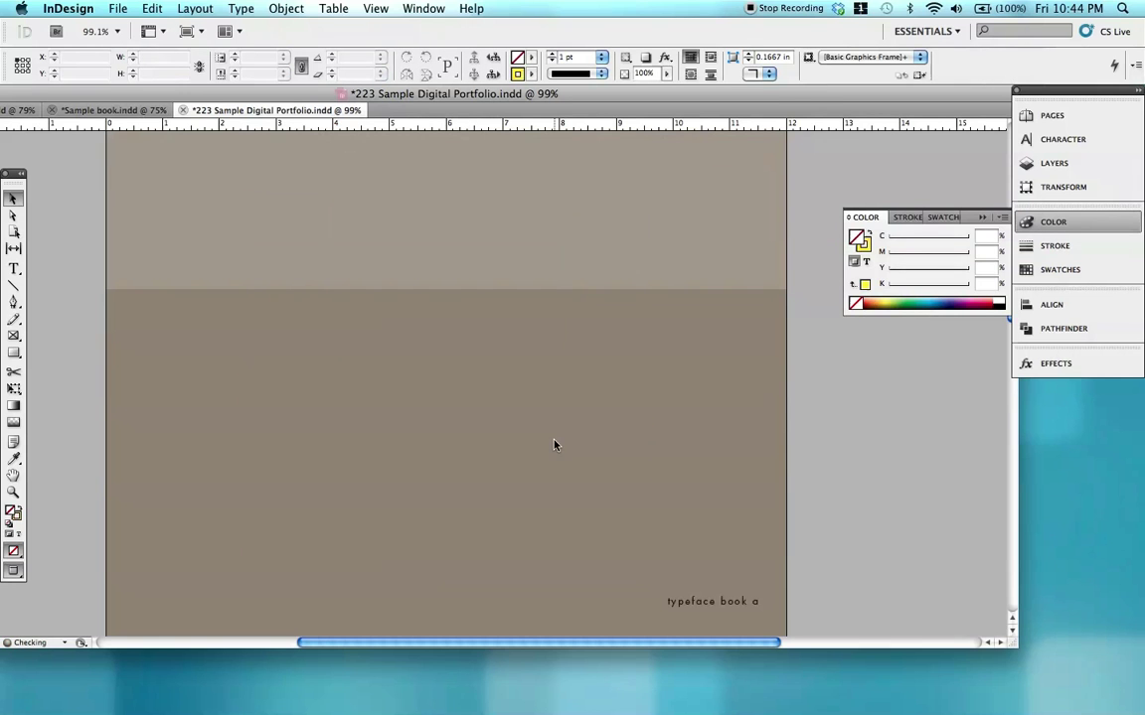
Load the five exported files, Sample book pages_1.eps through Sample book pages_5.eps, for placing in the portfolio
{"action": "left_click", "coordinate": [117, 9]}
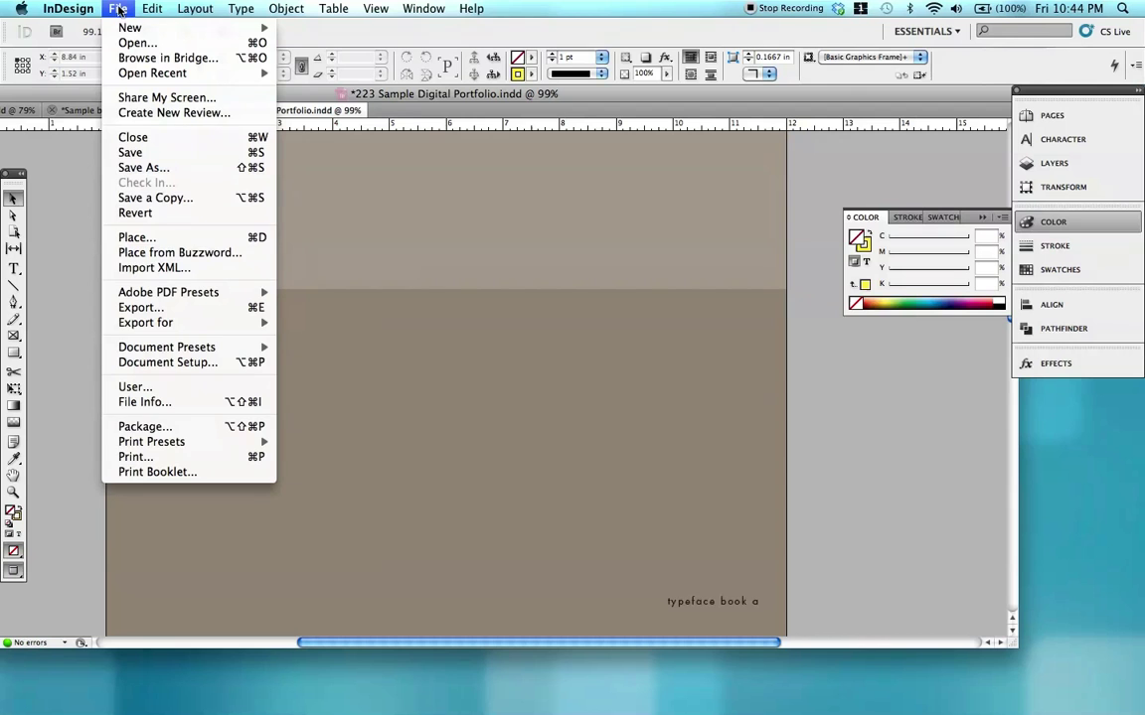
{"action": "left_click", "coordinate": [153, 238]}
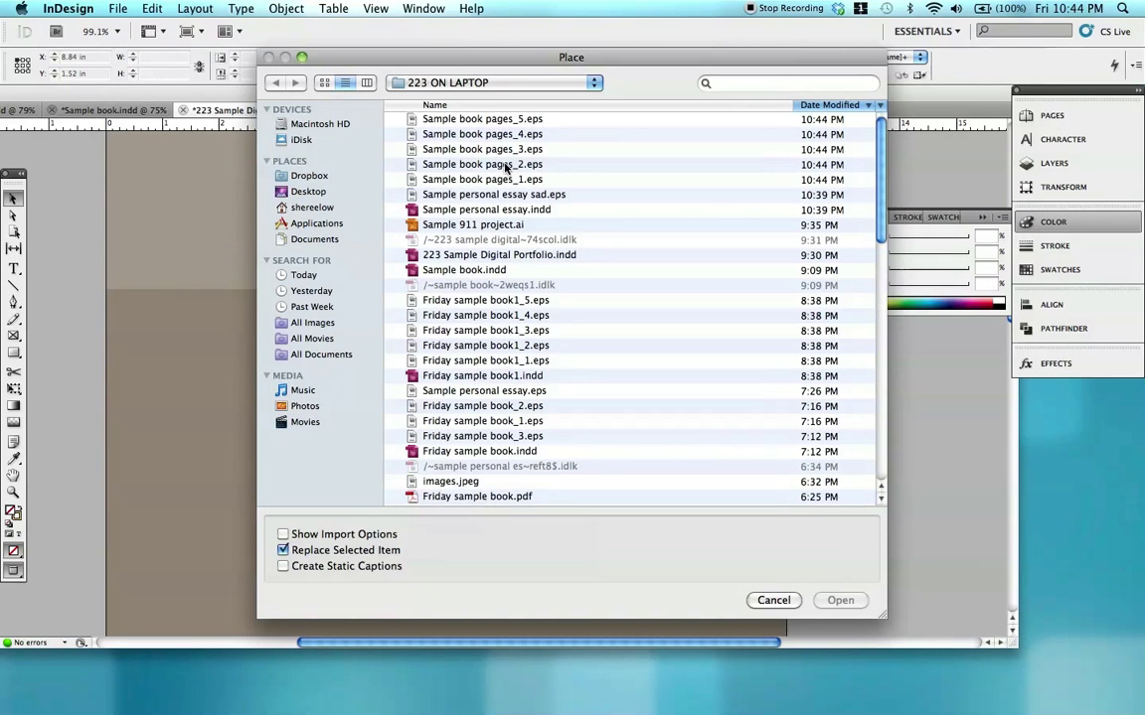
{"action": "left_click", "coordinate": [504, 180]}
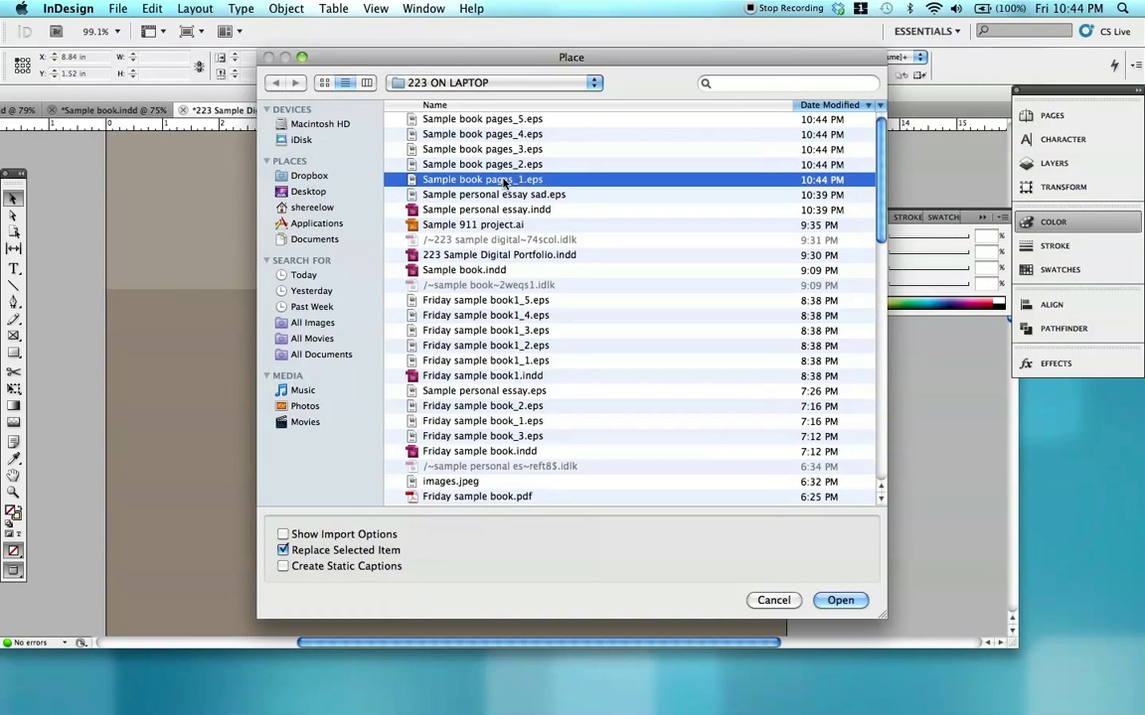
{"action": "left_click", "coordinate": [519, 119], "text": "shift"}
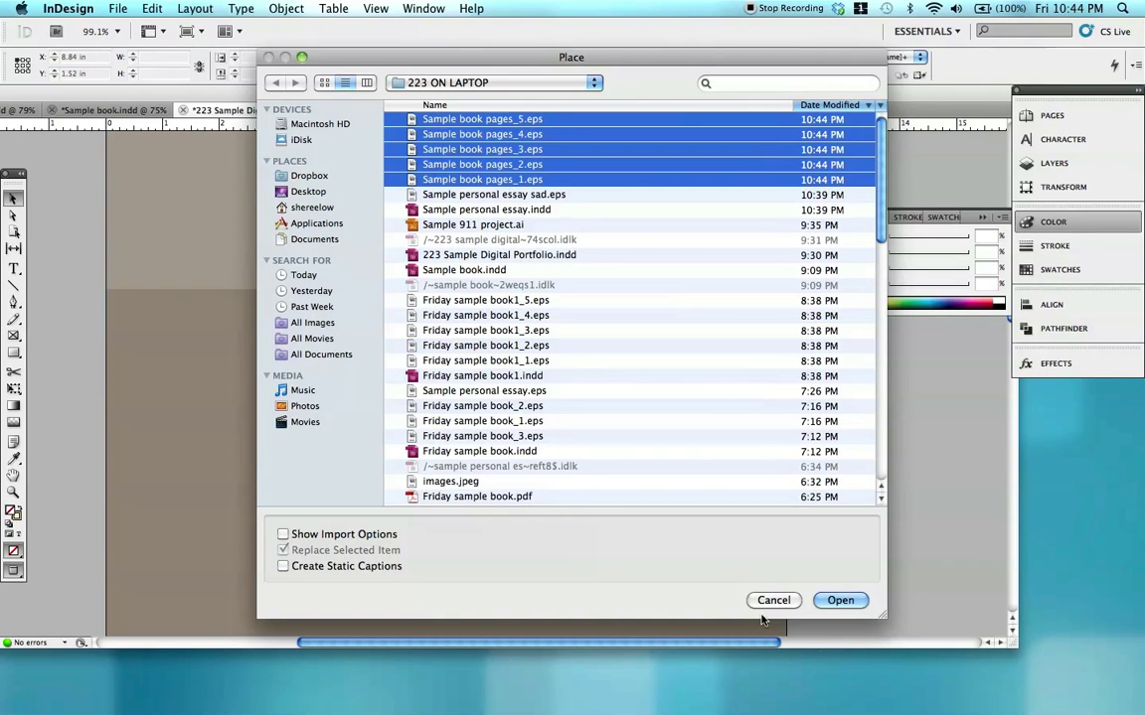
{"action": "left_click", "coordinate": [840, 601]}
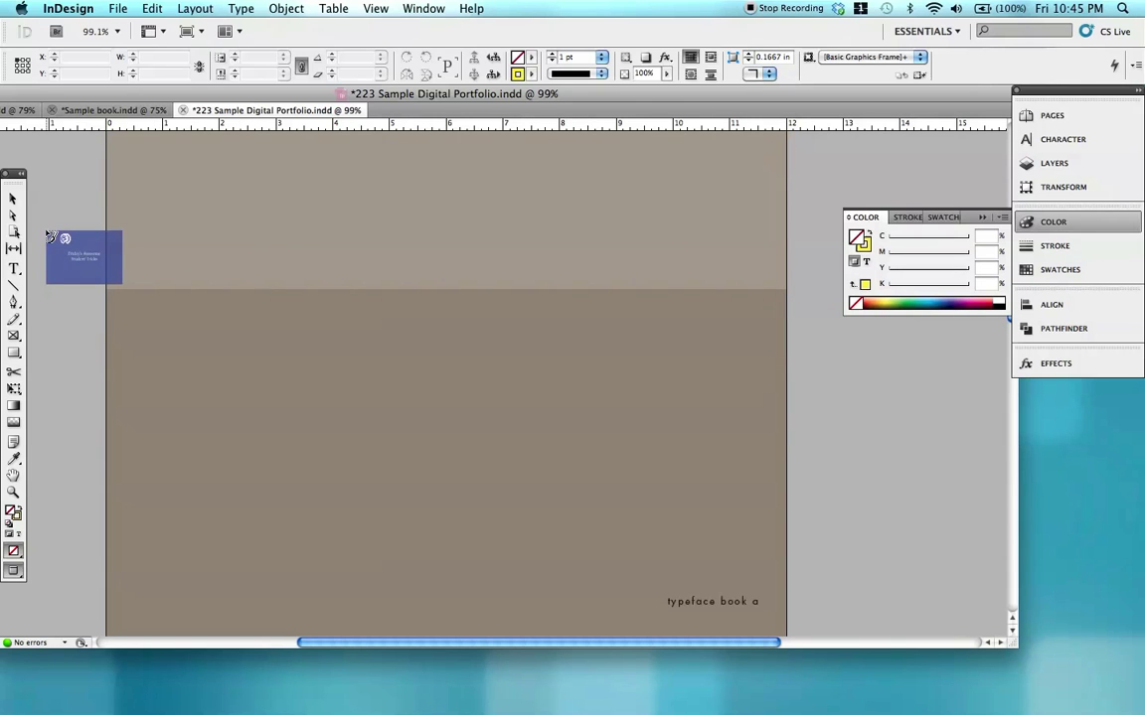
Place all five loaded book pages stacked on the same spot, at about X -1.06 in, Y 1.78 in
{"action": "left_click", "coordinate": [48, 234]}
{"action": "left_click", "coordinate": [48, 235]}
{"action": "left_click", "coordinate": [48, 236]}
{"action": "left_click", "coordinate": [49, 236]}
{"action": "left_click", "coordinate": [44, 231]}
{"action": "left_click", "coordinate": [45, 231]}
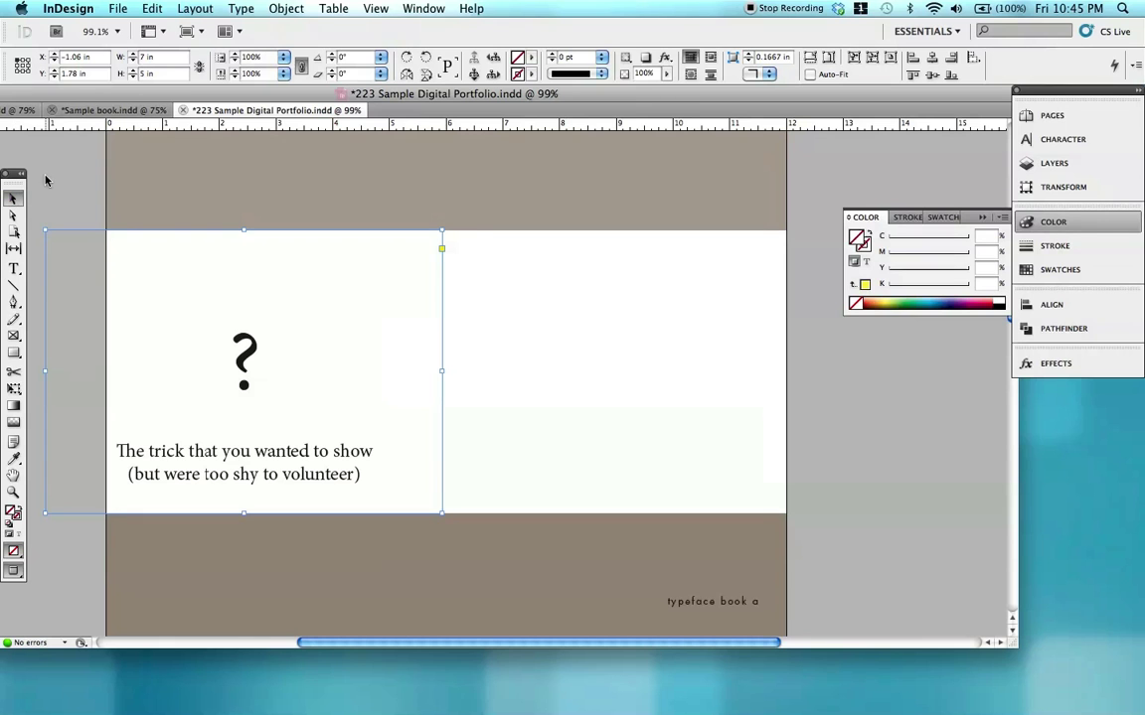
Select all the stacked pages and scale them down together proportionally, making the spreads about 6.23 in wide by 2.225 in high
{"action": "left_click_drag", "start_coordinate": [45, 176], "coordinate": [74, 285]}
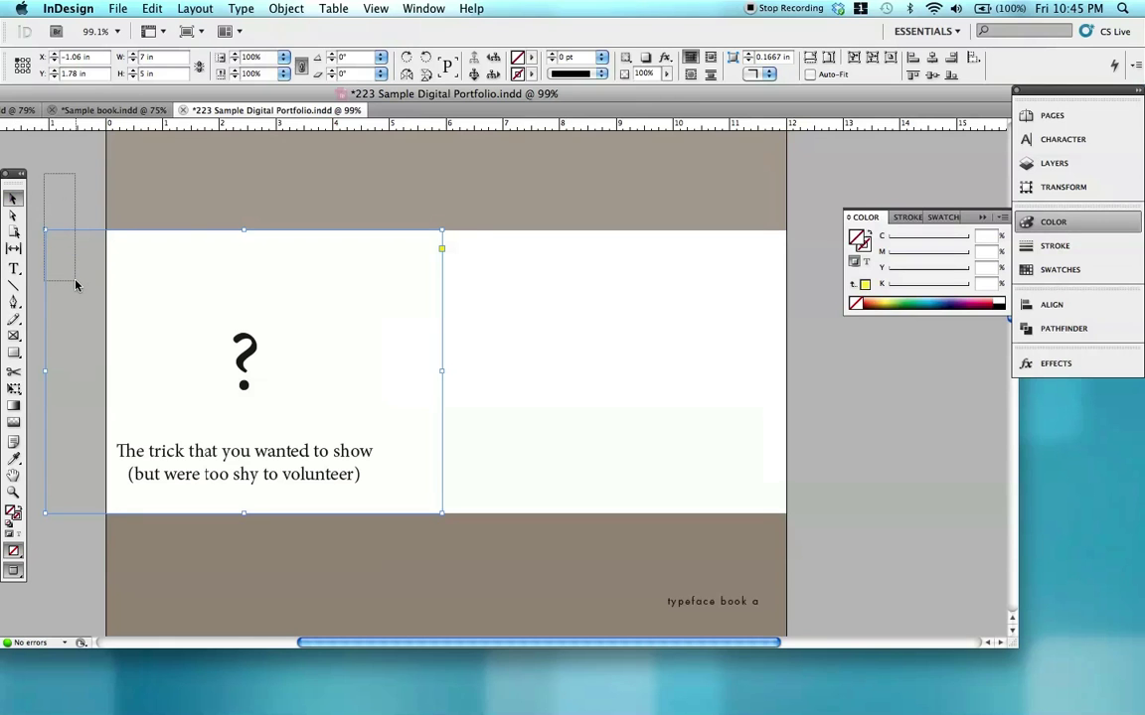
{"action": "left_click_drag", "start_coordinate": [75, 285], "coordinate": [81, 286]}
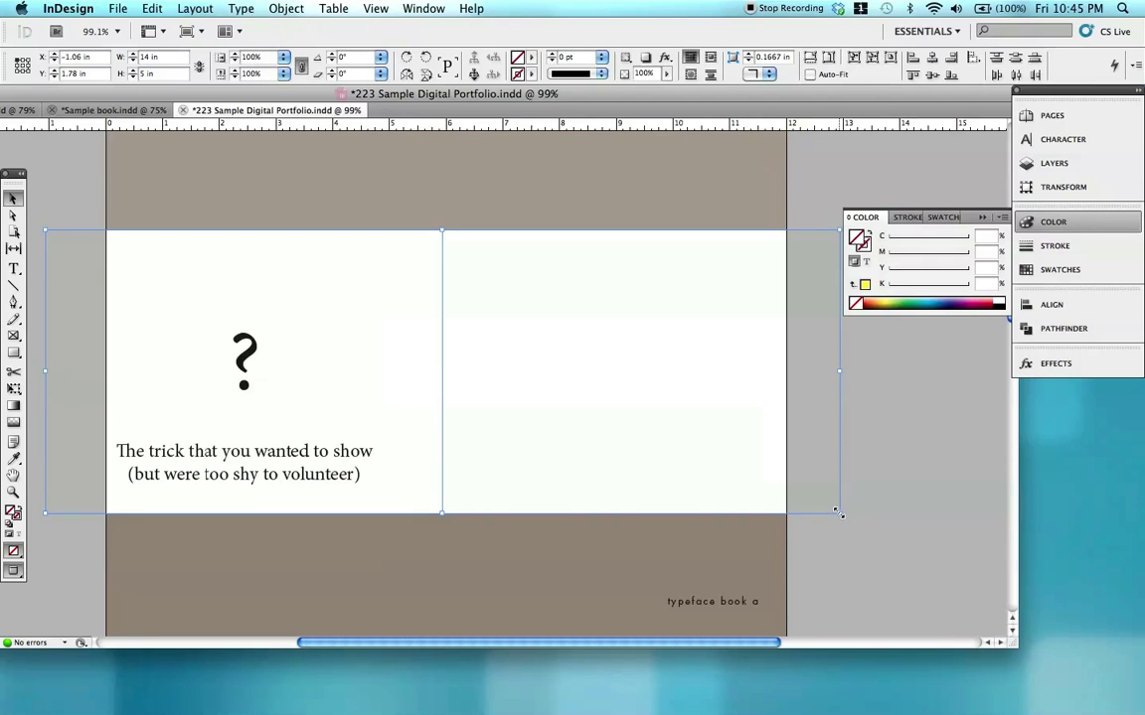
{"action": "left_click_drag", "start_coordinate": [837, 513], "coordinate": [621, 384]}
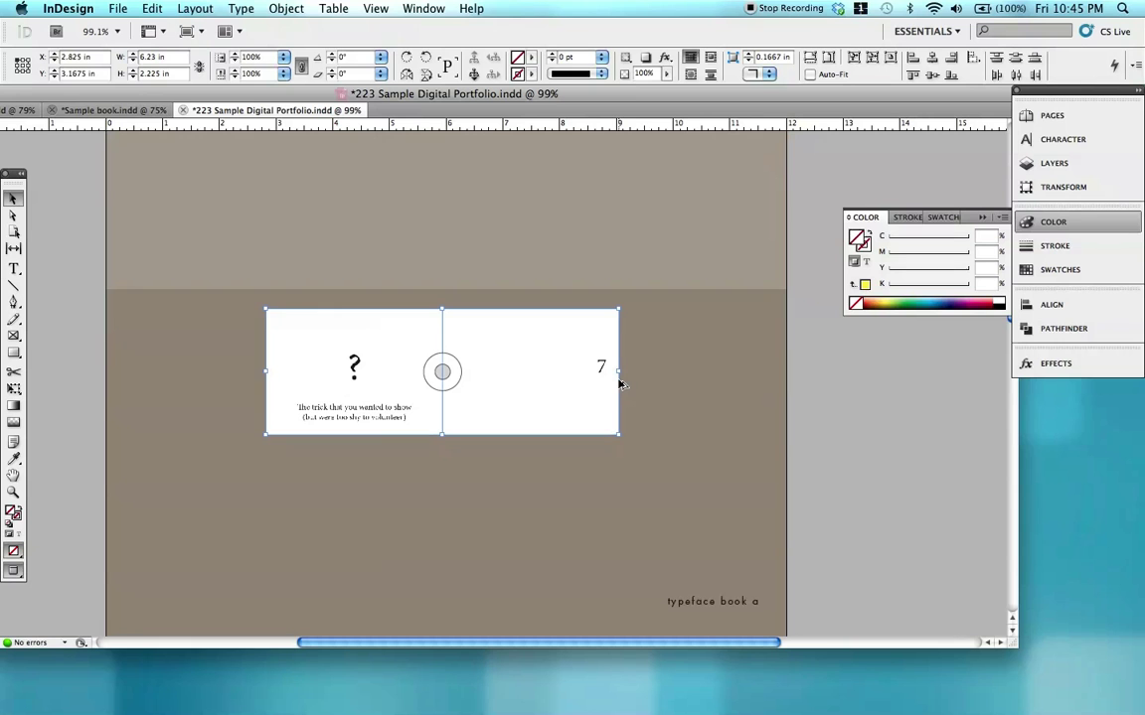
{"action": "left_click", "coordinate": [823, 401]}
Spread the stacked pages apart: orange and spiral spreads lower, ruleline spread above, question mark page at the right, cover at the upper left
{"action": "left_click", "coordinate": [595, 372]}
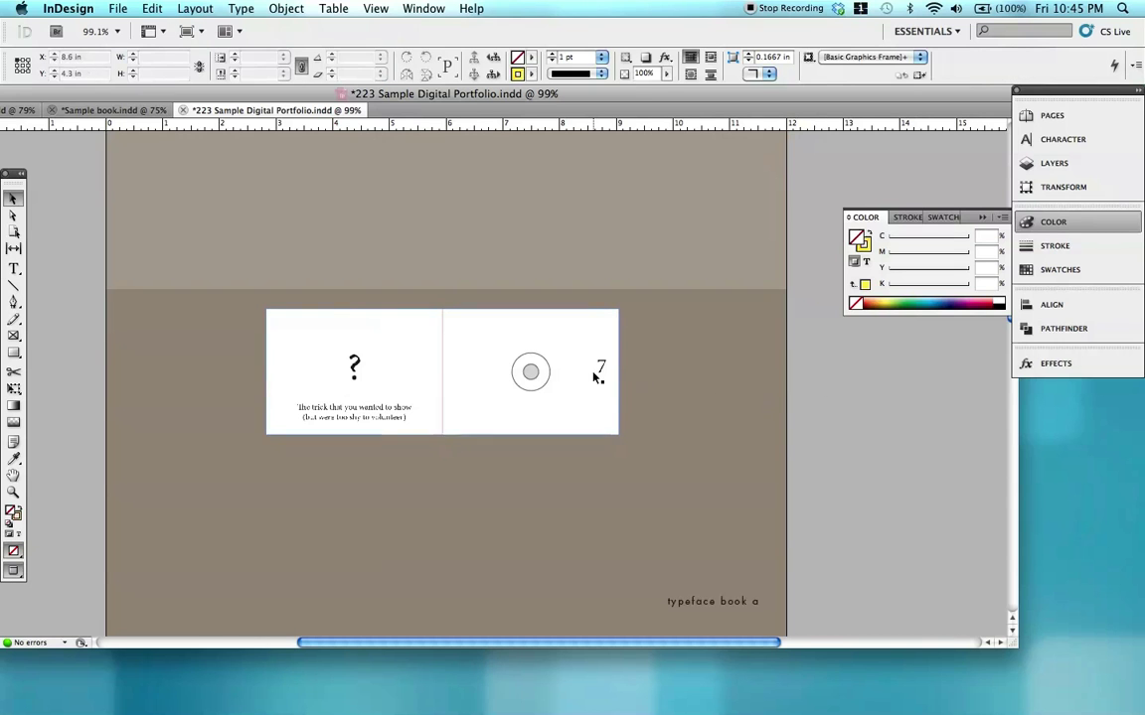
{"action": "left_click_drag", "start_coordinate": [562, 357], "coordinate": [557, 481]}
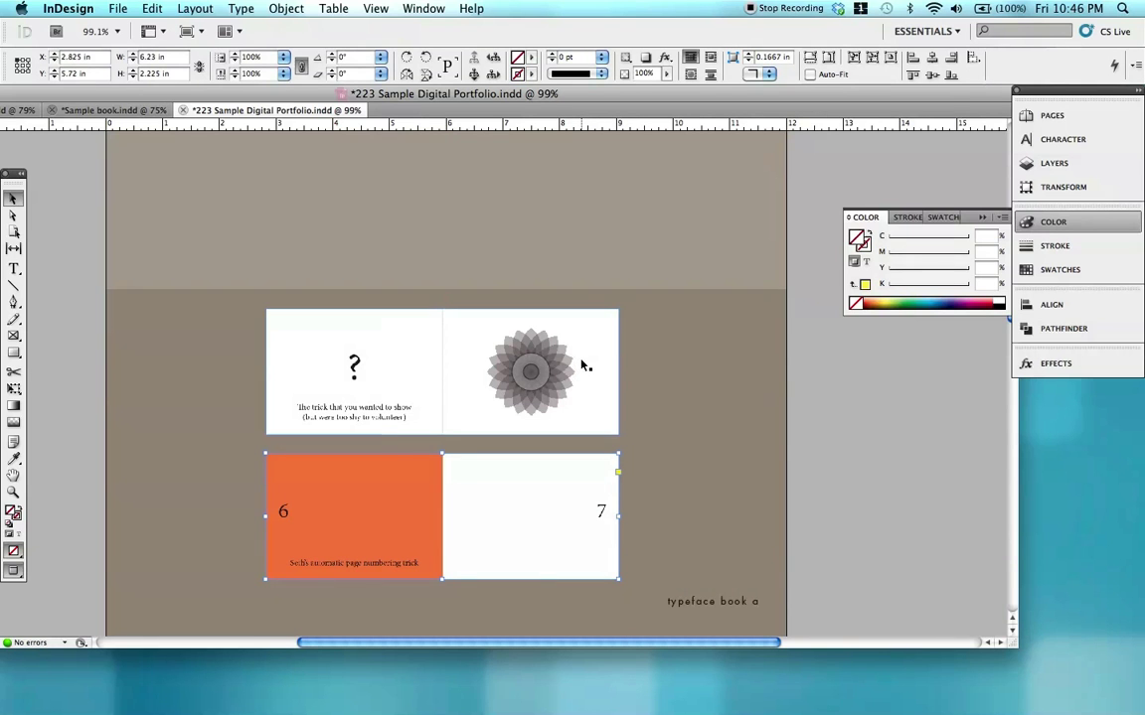
{"action": "left_click_drag", "start_coordinate": [584, 366], "coordinate": [584, 420]}
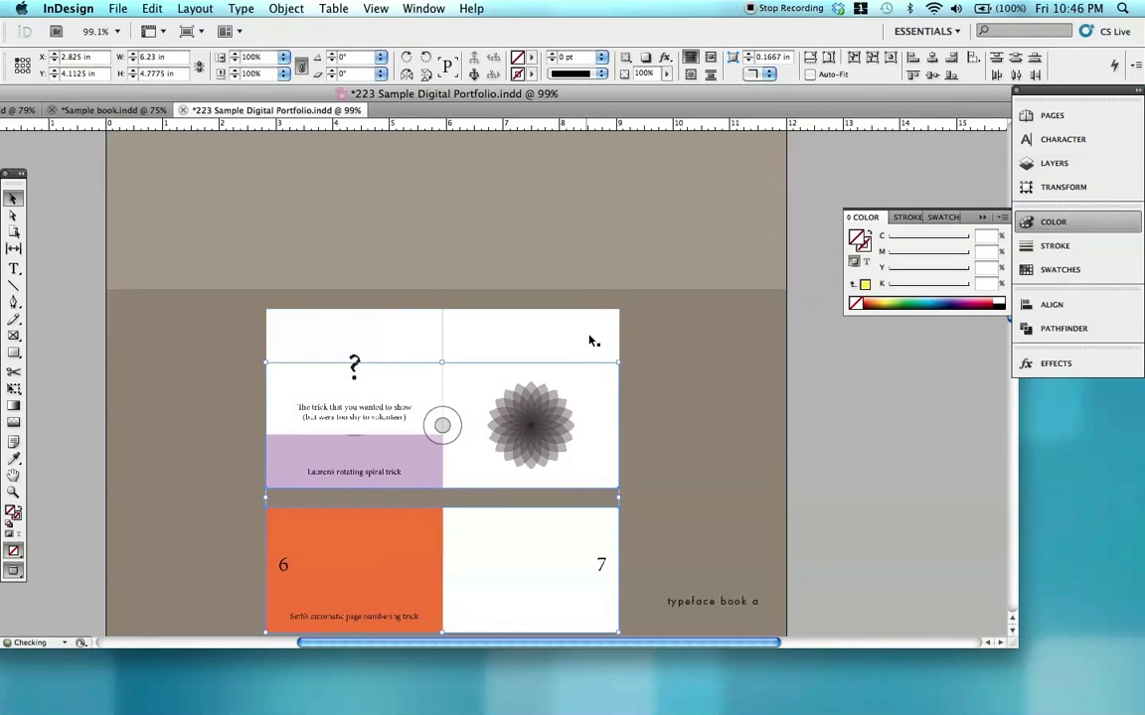
{"action": "left_click_drag", "start_coordinate": [591, 319], "coordinate": [618, 183]}
{"action": "left_click_drag", "start_coordinate": [426, 327], "coordinate": [813, 434]}
{"action": "left_click_drag", "start_coordinate": [303, 333], "coordinate": [145, 183]}
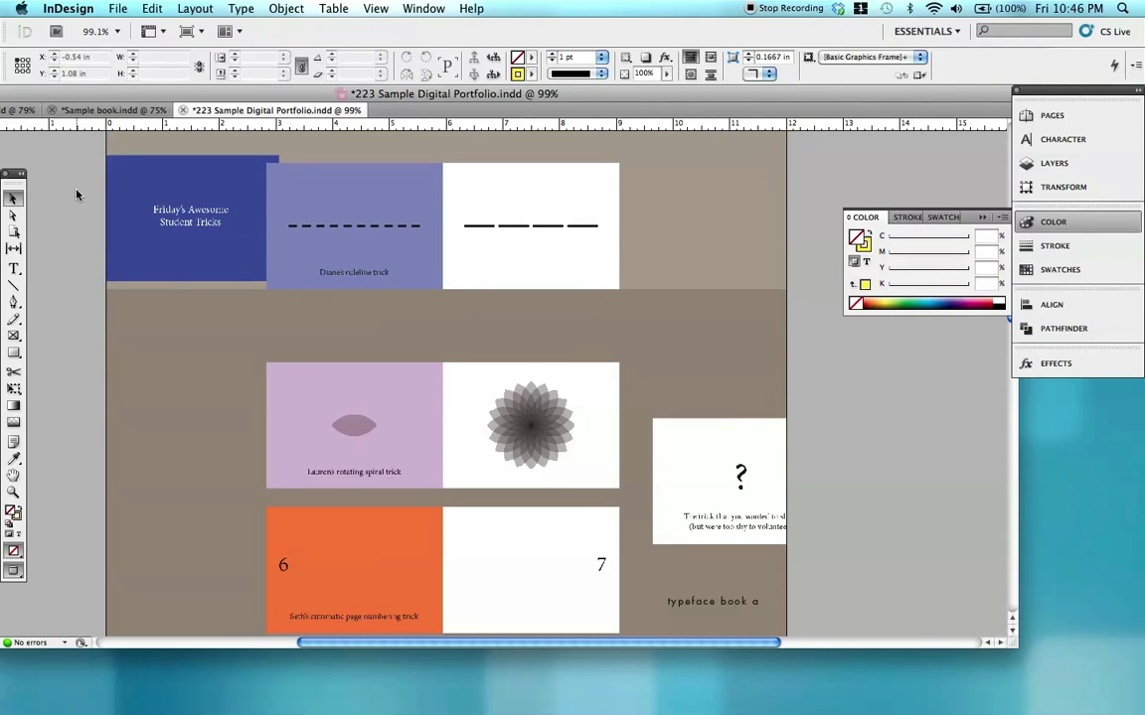
Position the blue cover at X 0.64 in, Y 0.98 in and align the ruleline spread beside it at X 4.1 in
{"action": "left_click", "coordinate": [189, 216]}
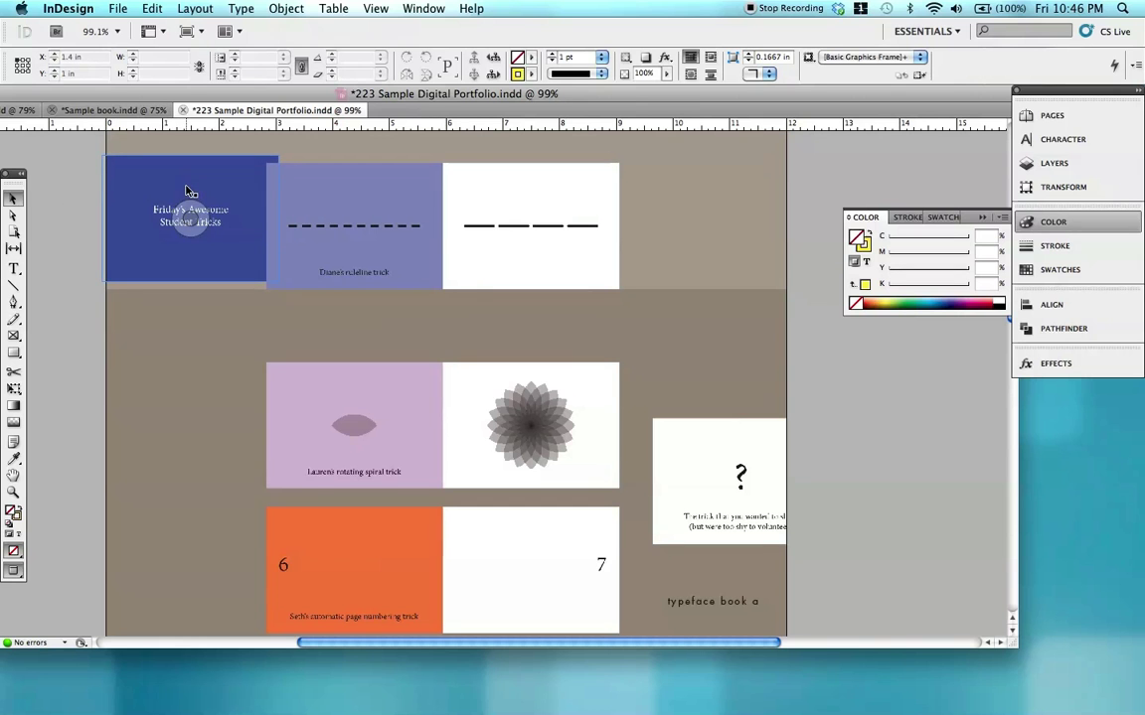
{"action": "left_click_drag", "start_coordinate": [195, 189], "coordinate": [234, 174]}
{"action": "scroll", "coordinate": [258, 209], "scroll_direction": "left", "scroll_amount": 5}
{"action": "scroll", "coordinate": [258, 209], "scroll_direction": "down", "scroll_amount": 2}
{"action": "left_click", "coordinate": [419, 248]}
{"action": "left_click_drag", "start_coordinate": [420, 249], "coordinate": [414, 290]}
{"action": "left_click_drag", "start_coordinate": [589, 236], "coordinate": [654, 250]}
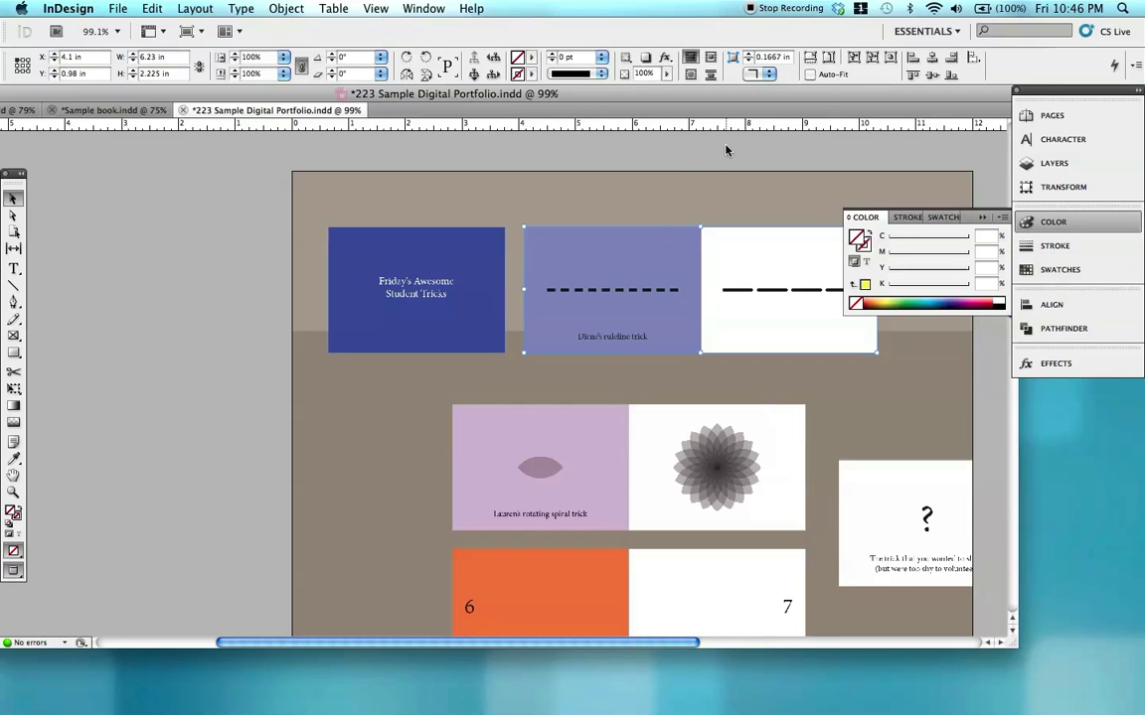
Align the spiral spread and the orange page-numbering spread beneath the ruleline spread with equal gaps, the orange one at about Y 5.795 in
{"action": "scroll", "coordinate": [726, 150], "scroll_direction": "right", "scroll_amount": 6}
{"action": "scroll", "coordinate": [726, 150], "scroll_direction": "down", "scroll_amount": 1}
{"action": "left_click_drag", "start_coordinate": [390, 375], "coordinate": [463, 335]}
{"action": "left_click_drag", "start_coordinate": [370, 531], "coordinate": [435, 481]}
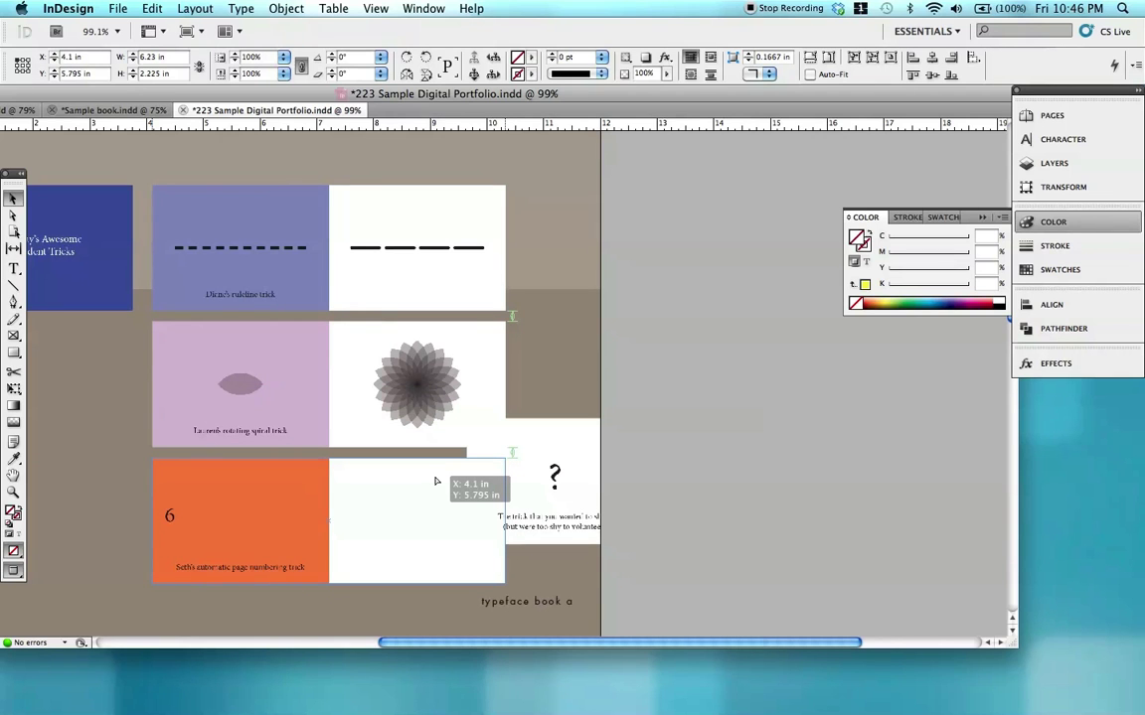
{"action": "left_click_drag", "start_coordinate": [436, 482], "coordinate": [438, 479]}
Stagger the spiral spread, the orange spread and the question mark page so they overlap in a zigzag down the page
{"action": "left_click_drag", "start_coordinate": [646, 424], "coordinate": [545, 552]}
{"action": "left_click_drag", "start_coordinate": [473, 366], "coordinate": [524, 312]}
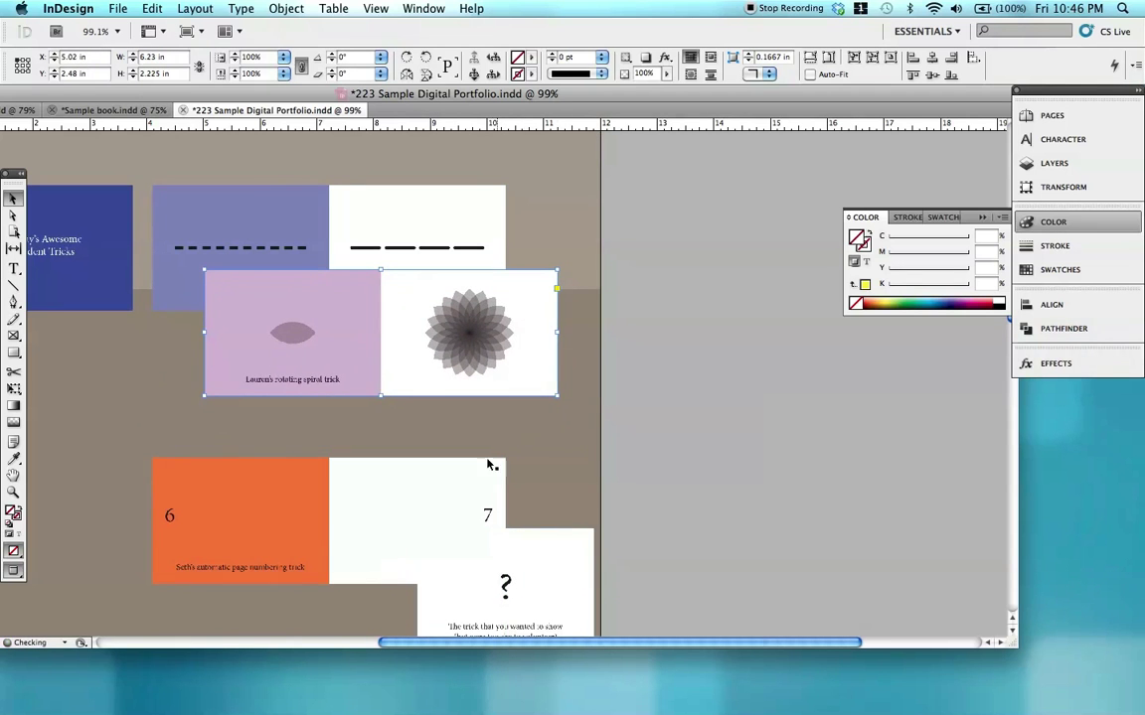
{"action": "left_click_drag", "start_coordinate": [464, 473], "coordinate": [397, 378]}
{"action": "left_click_drag", "start_coordinate": [519, 555], "coordinate": [455, 467]}
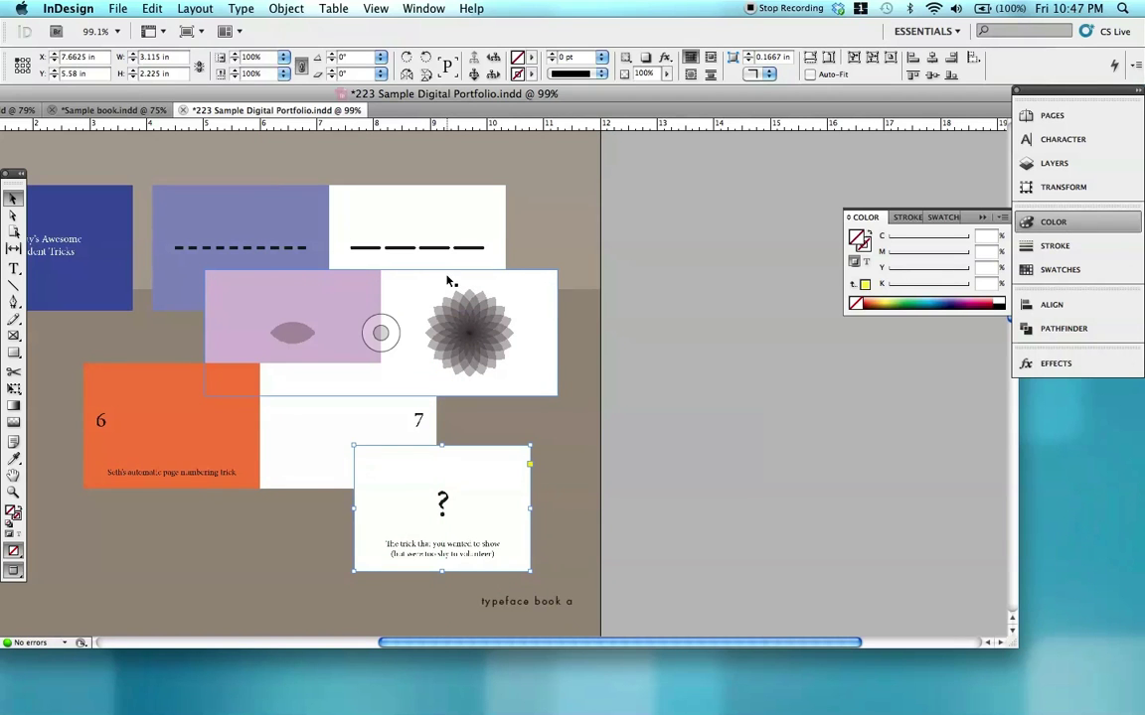
Select all five book page images and apply a drop shadow to them
{"action": "left_click", "coordinate": [296, 223], "text": "shift"}
{"action": "left_click", "coordinate": [281, 390], "text": "shift"}
{"action": "left_click", "coordinate": [473, 487], "text": "shift"}
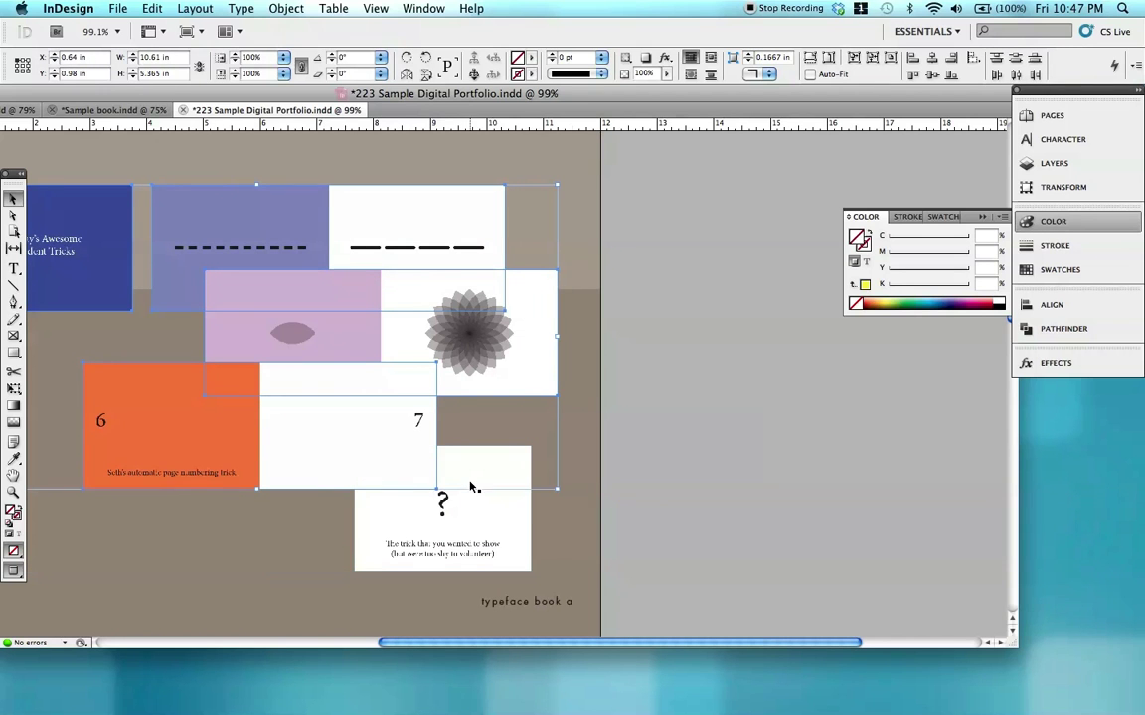
{"action": "left_click", "coordinate": [511, 538], "text": "shift"}
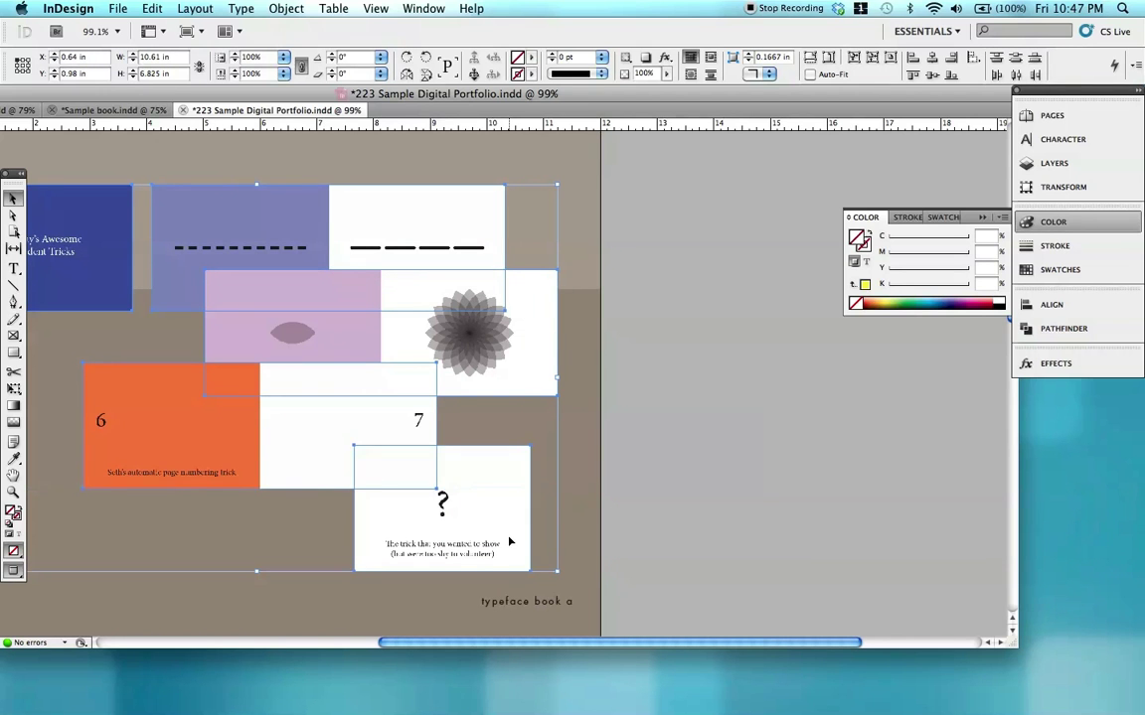
{"action": "left_click", "coordinate": [643, 59]}
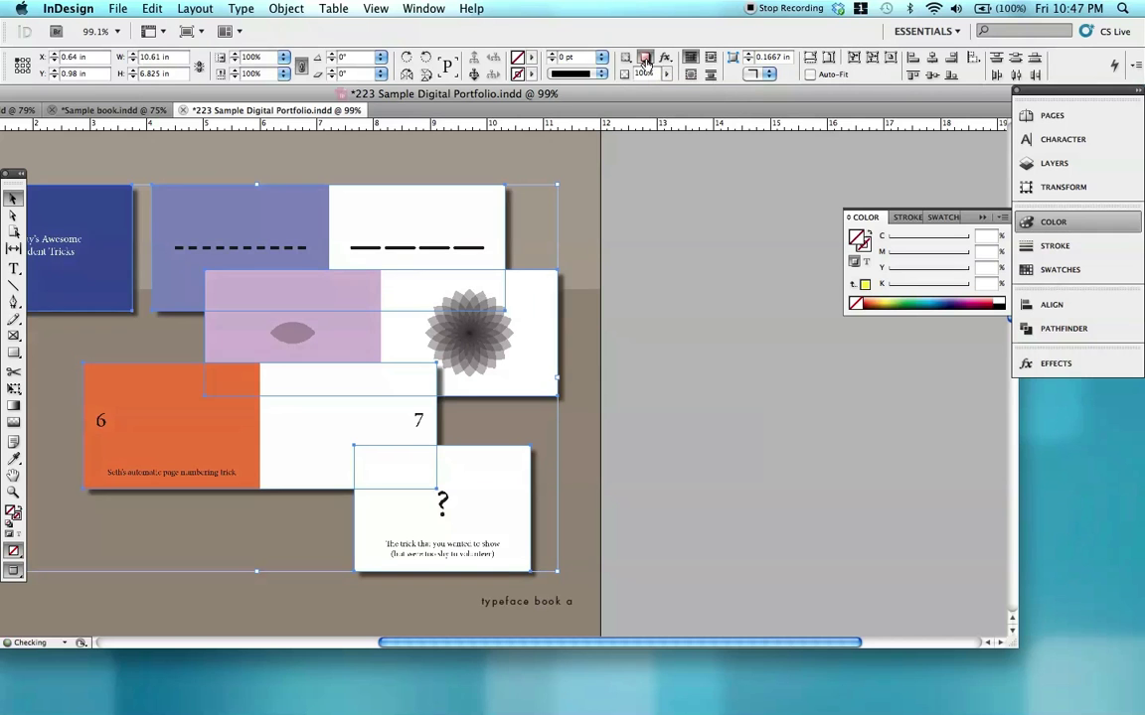
{"action": "left_click", "coordinate": [630, 185]}
Rearrange the pages into a grid, with the spiral spread under the ruleline spread and the question mark page below the cover, both at Y 3.3875 in
{"action": "scroll", "coordinate": [630, 186], "scroll_direction": "down", "scroll_amount": 3}
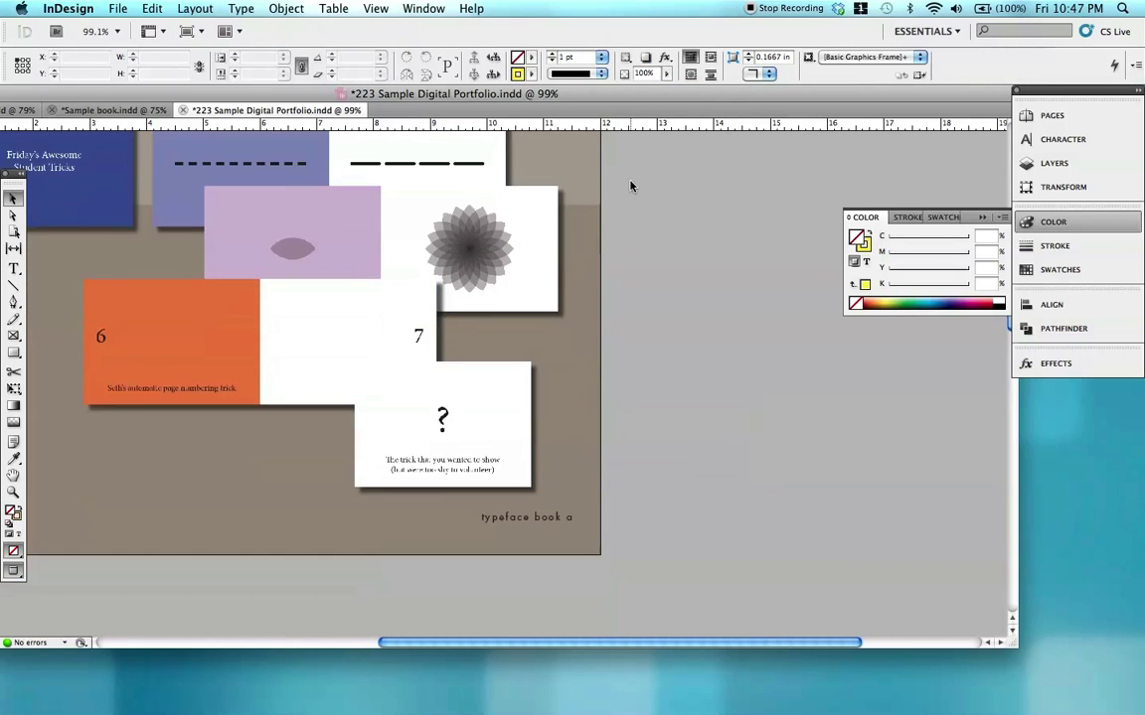
{"action": "scroll", "coordinate": [630, 186], "scroll_direction": "left", "scroll_amount": 5}
{"action": "scroll", "coordinate": [630, 186], "scroll_direction": "up", "scroll_amount": 3}
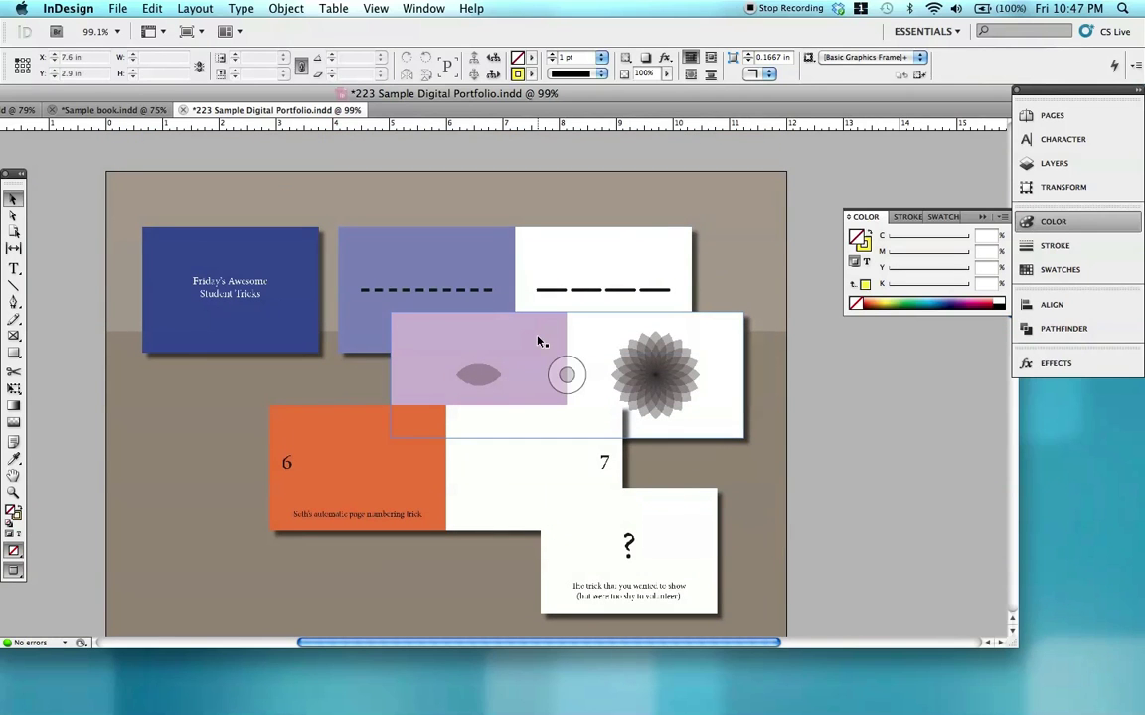
{"action": "left_click_drag", "start_coordinate": [406, 467], "coordinate": [303, 536]}
{"action": "left_click_drag", "start_coordinate": [440, 399], "coordinate": [397, 454]}
{"action": "left_click_drag", "start_coordinate": [355, 532], "coordinate": [527, 551]}
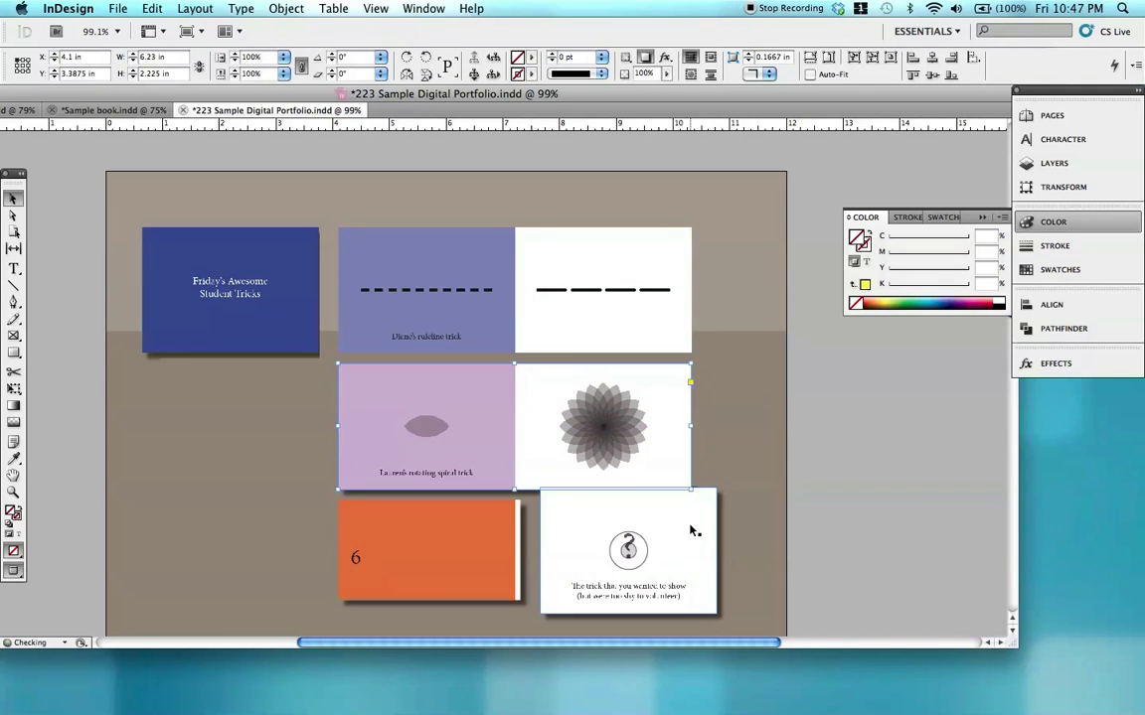
{"action": "left_click_drag", "start_coordinate": [709, 526], "coordinate": [271, 408]}
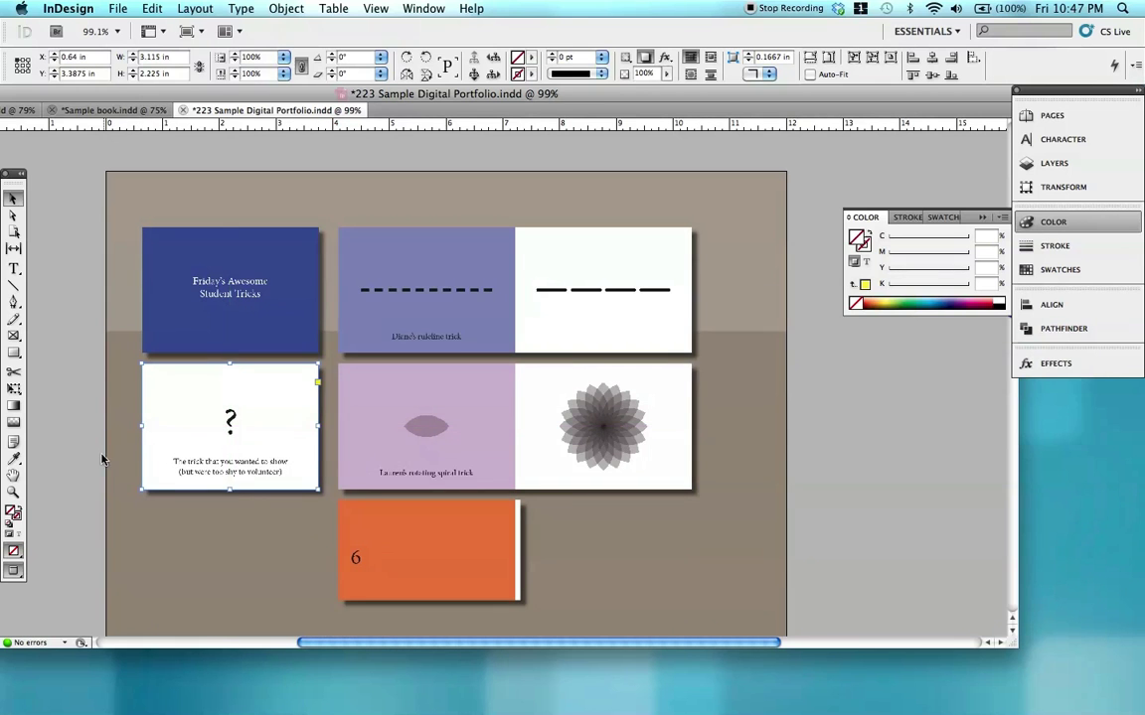
Align the orange page-numbering spread beneath the spiral spread, at X 4.1 in, Y 5.795 in
{"action": "left_click", "coordinate": [609, 565]}
{"action": "left_click_drag", "start_coordinate": [524, 567], "coordinate": [177, 521]}
{"action": "left_click_drag", "start_coordinate": [177, 520], "coordinate": [177, 515]}
{"action": "key", "text": "shift+super+a"}
{"action": "left_click_drag", "start_coordinate": [296, 515], "coordinate": [442, 538]}
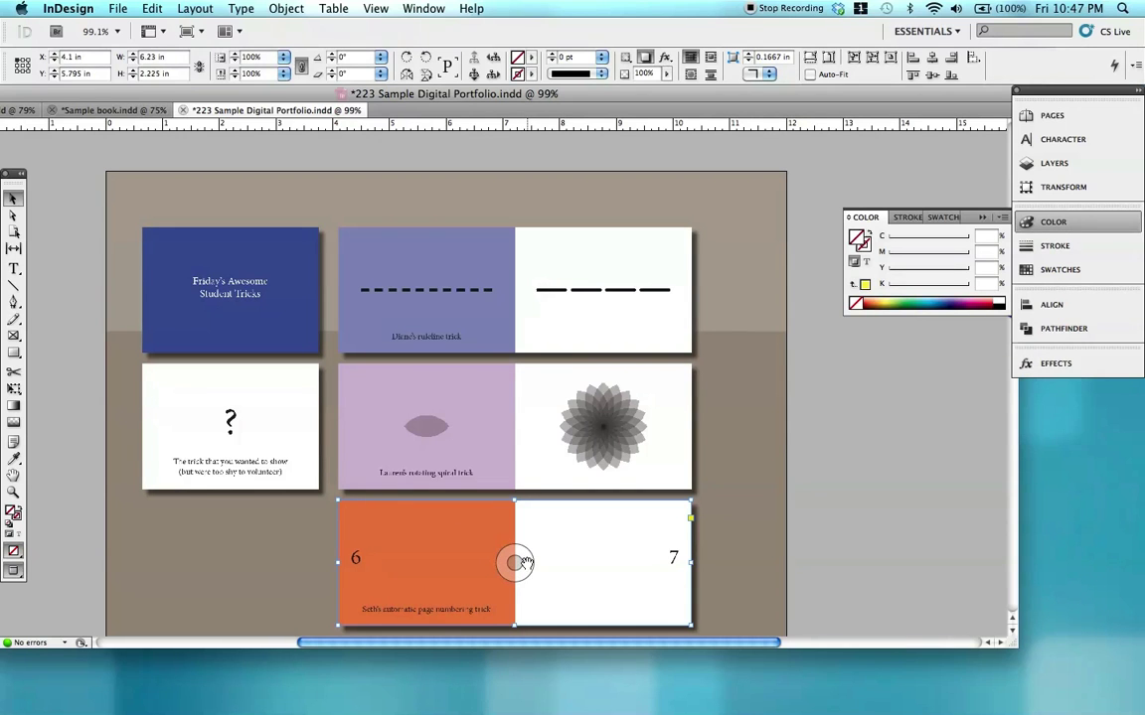
Try shifting the orange spread's image inside its frame with the content grabber, undo the shift, and reselect the frame
{"action": "left_click_drag", "start_coordinate": [523, 562], "coordinate": [447, 533]}
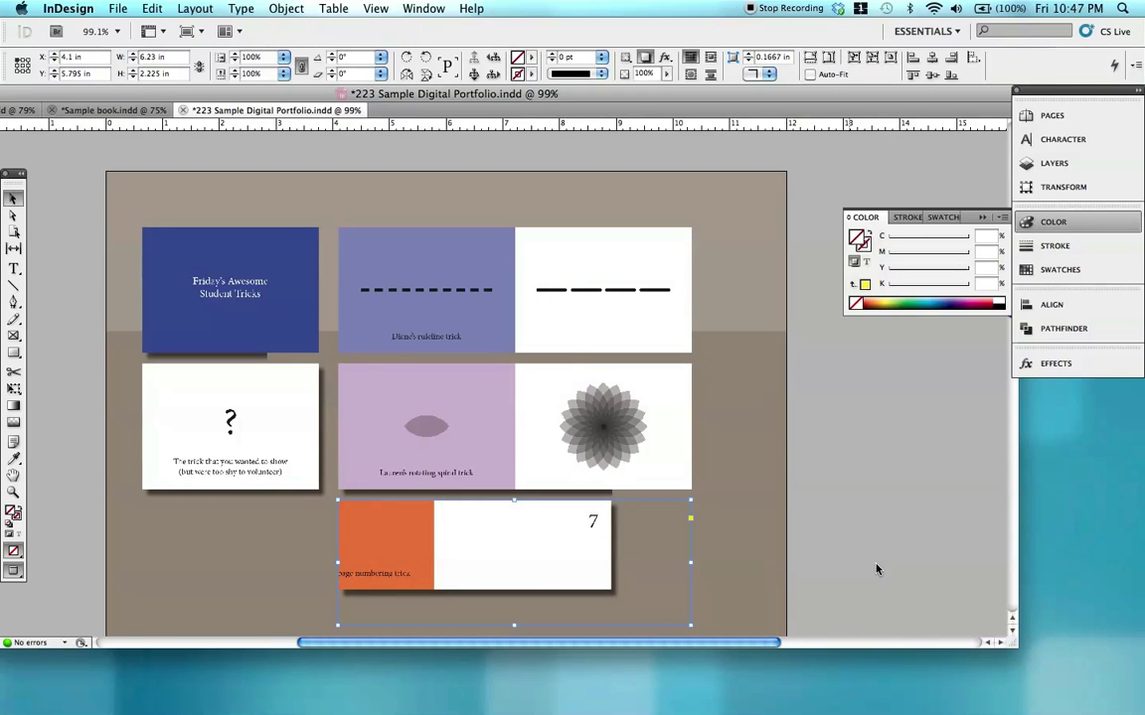
{"action": "left_click", "coordinate": [907, 569]}
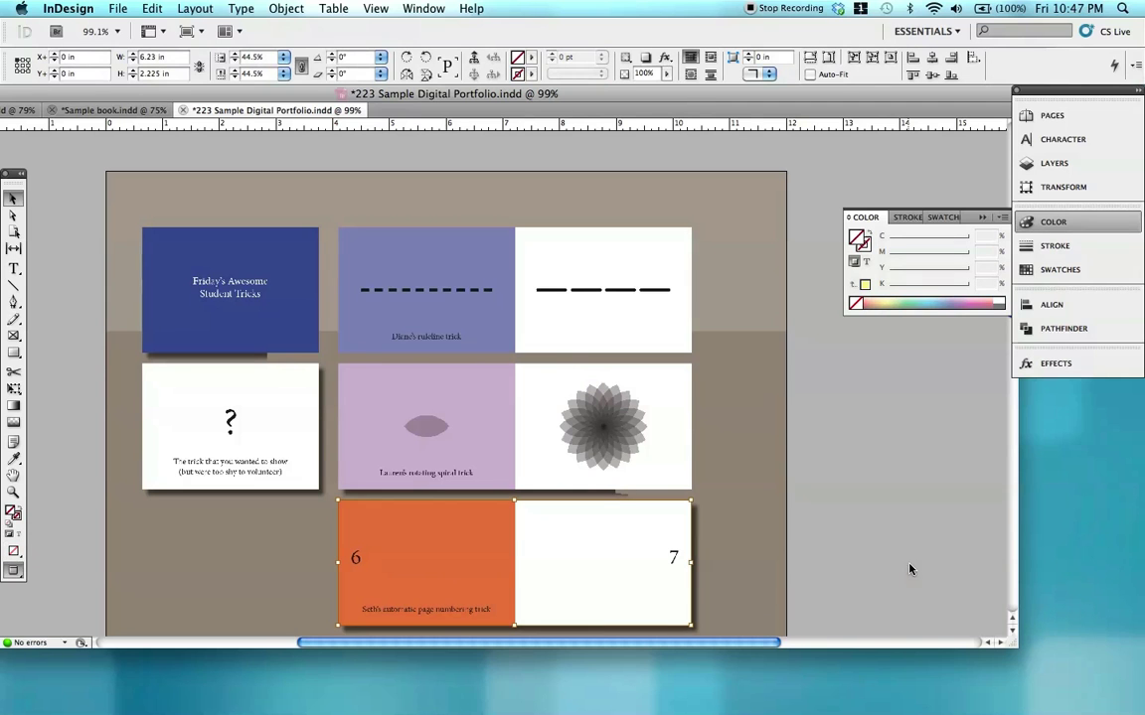
{"action": "left_click", "coordinate": [652, 522]}
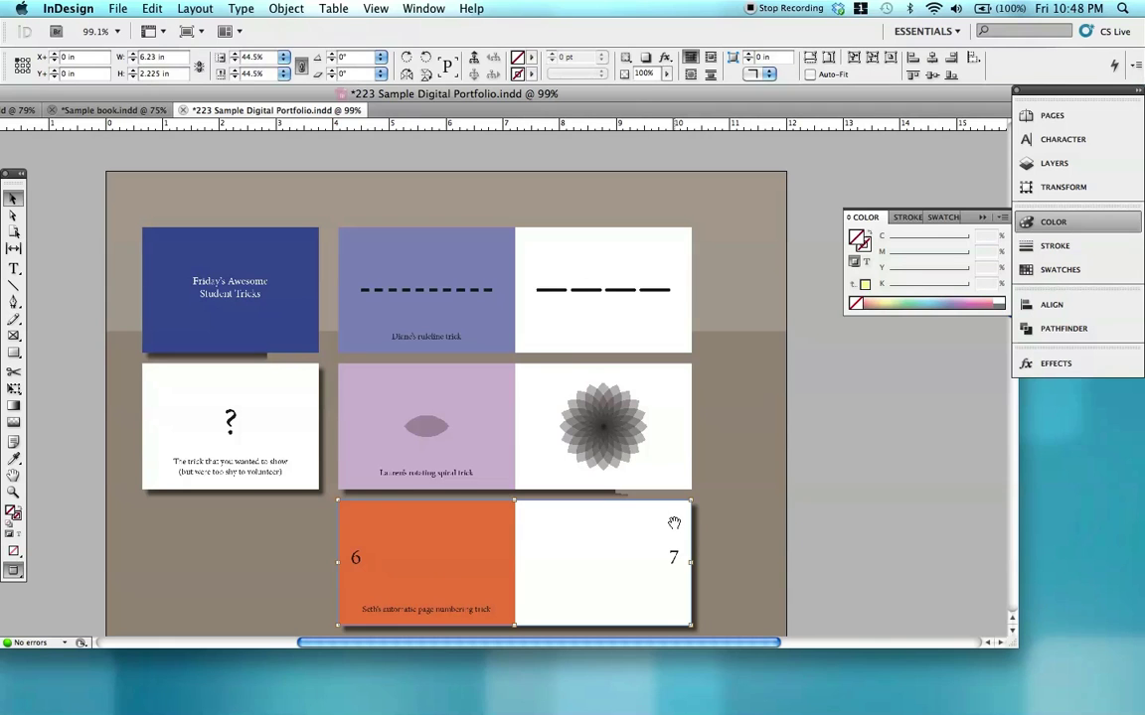
{"action": "left_click", "coordinate": [510, 557]}
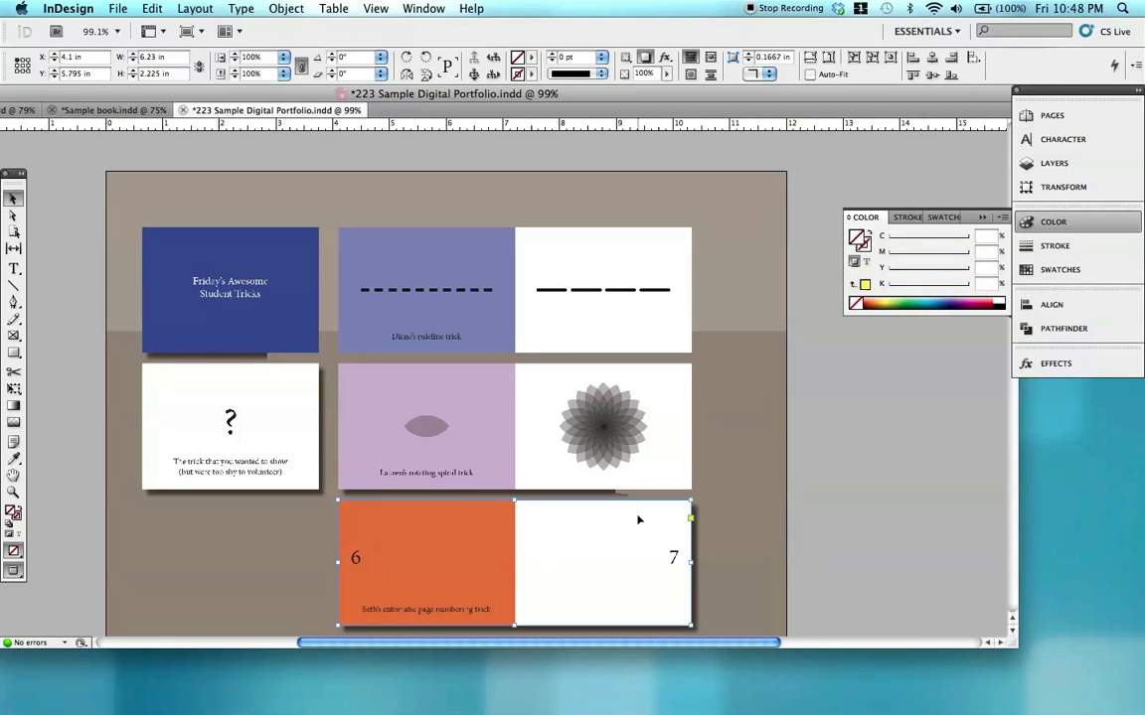
{"action": "left_click", "coordinate": [514, 563]}
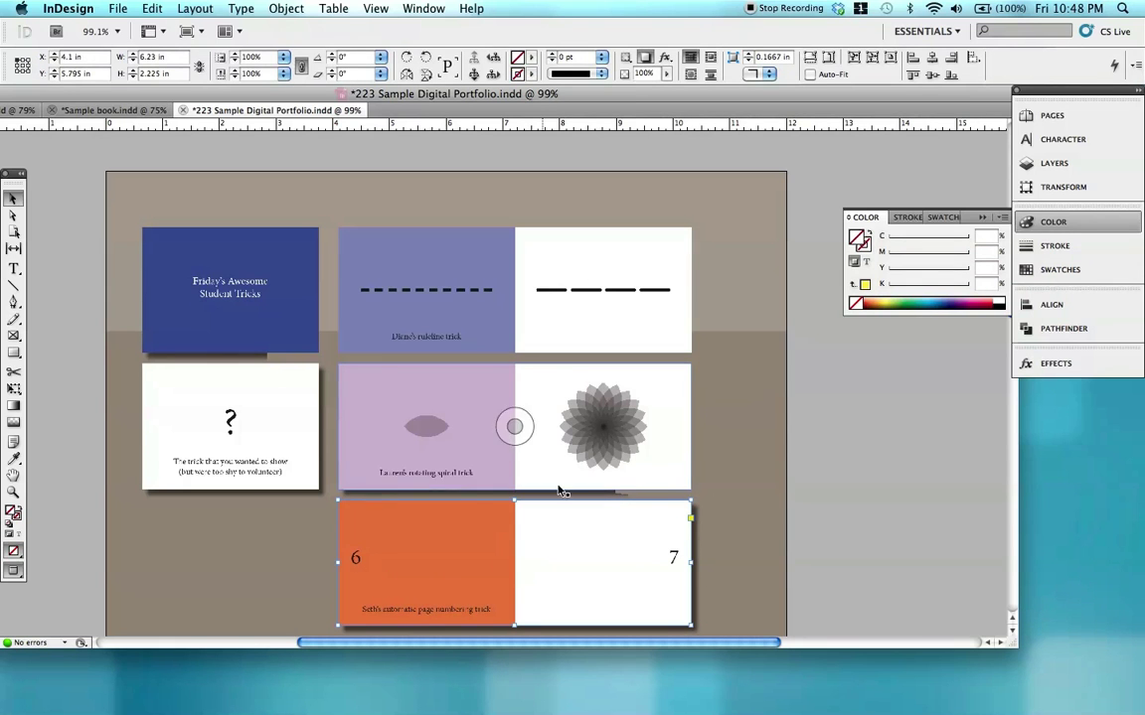
{"action": "mouse_move", "coordinate": [653, 530]}
{"action": "left_mouse_down"}
{"action": "mouse_move", "coordinate": [496, 478]}
{"action": "mouse_move", "coordinate": [608, 497]}
{"action": "mouse_move", "coordinate": [598, 516]}
{"action": "mouse_move", "coordinate": [649, 520]}
{"action": "left_mouse_up"}
{"action": "left_click", "coordinate": [861, 513]}
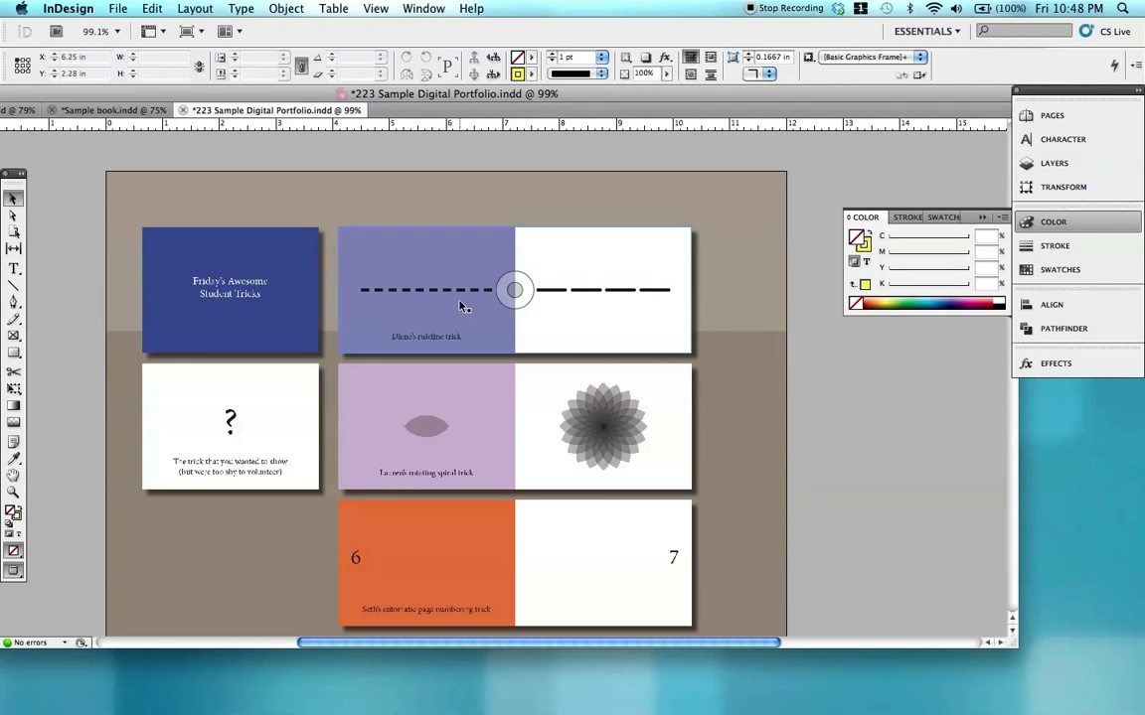
Select all five book page images and group them into one object
{"action": "left_click", "coordinate": [294, 253]}
{"action": "left_click", "coordinate": [417, 248], "text": "shift"}
{"action": "left_click", "coordinate": [447, 467], "text": "shift"}
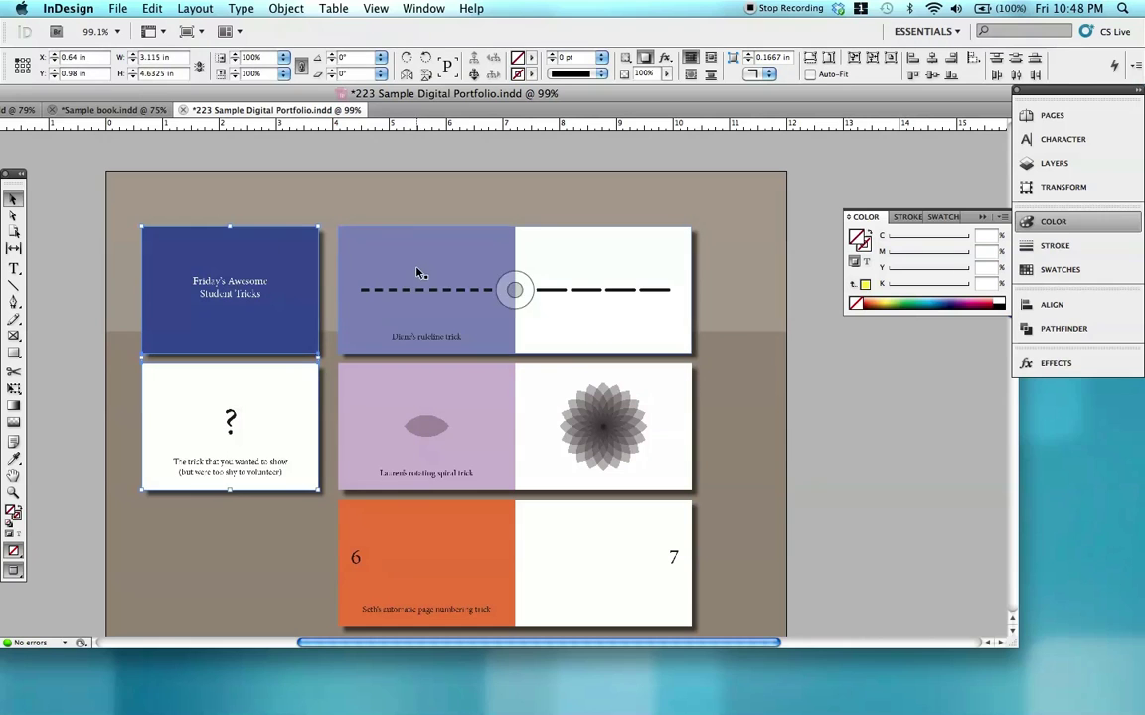
{"action": "left_click", "coordinate": [447, 521], "text": "shift"}
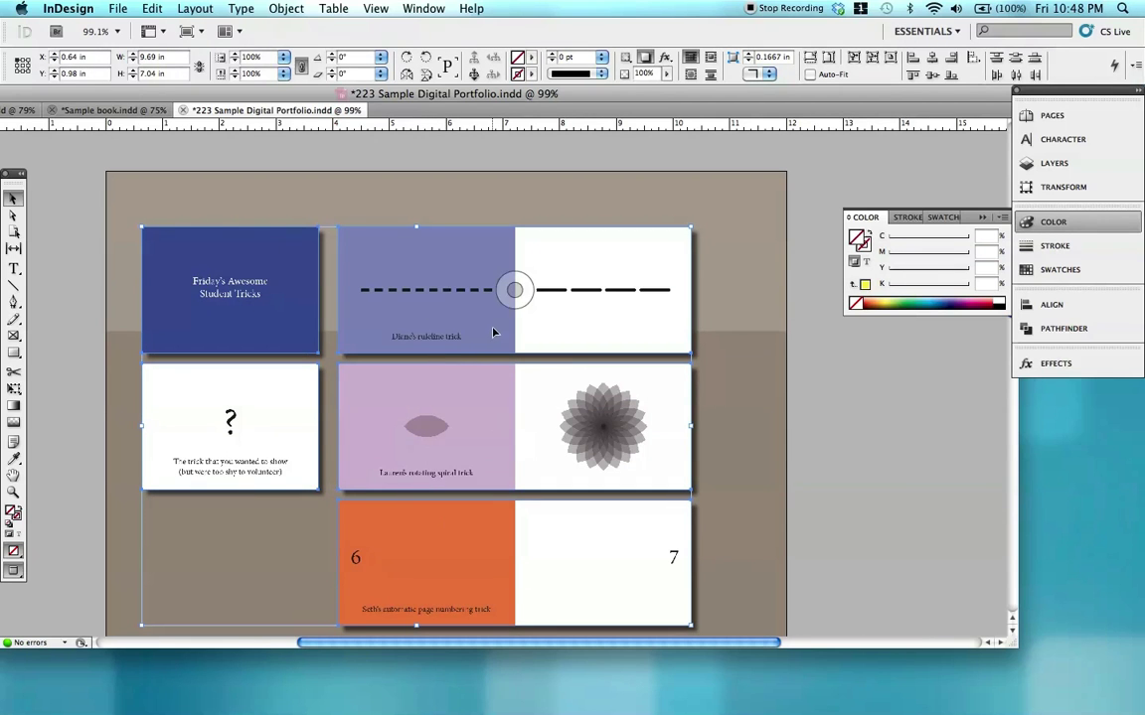
{"action": "left_click", "coordinate": [286, 8]}
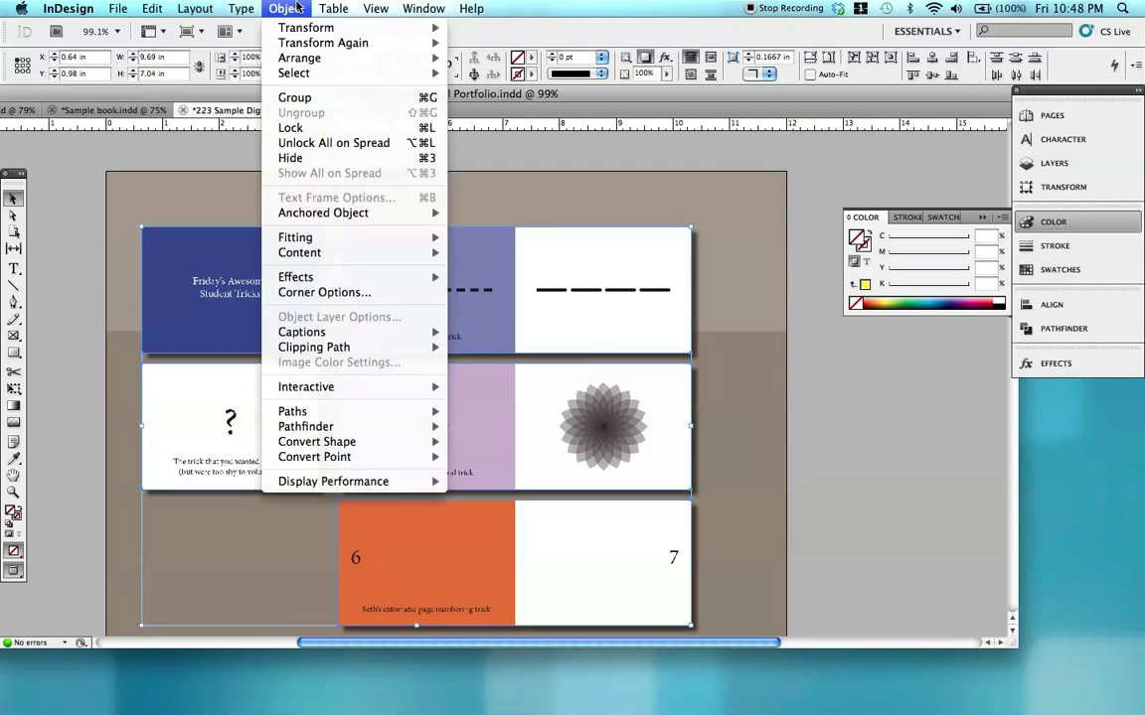
{"action": "left_click", "coordinate": [309, 97]}
Move the grouped book pages to X 1.155 in, Y 0.855 in so the arrangement sits centred on the portfolio page, then deselect it
{"action": "left_click_drag", "start_coordinate": [580, 258], "coordinate": [605, 266]}
{"action": "scroll", "coordinate": [829, 378], "scroll_direction": "up", "scroll_amount": 2}
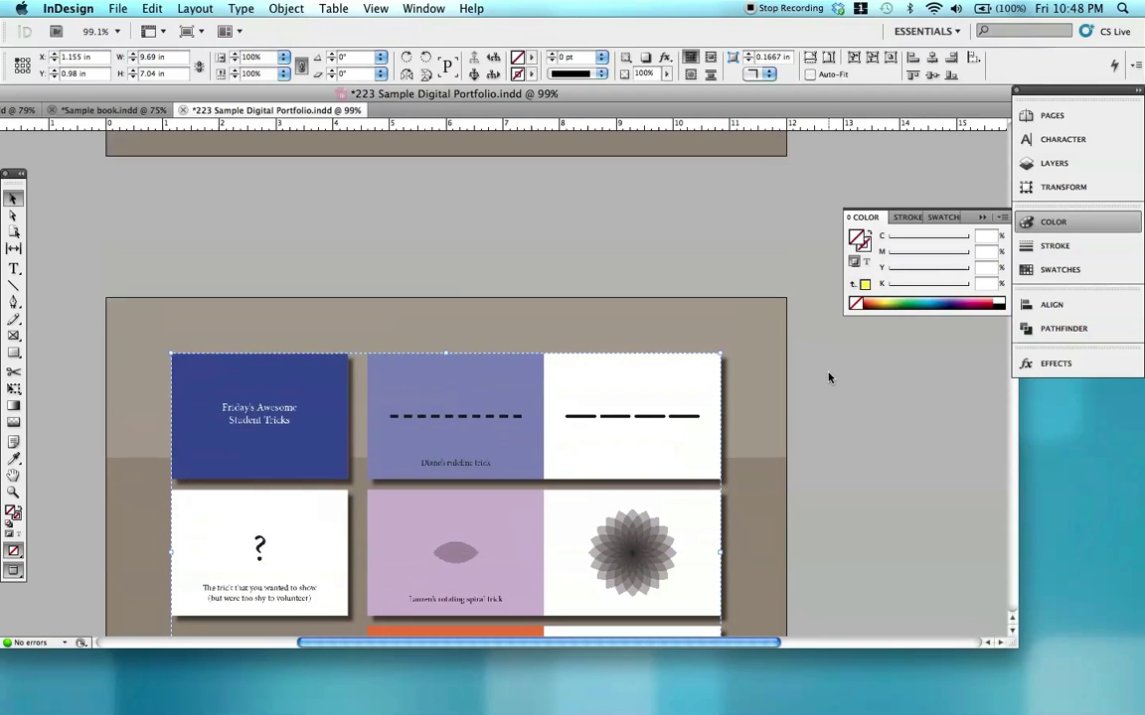
{"action": "scroll", "coordinate": [830, 378], "scroll_direction": "down", "scroll_amount": 3}
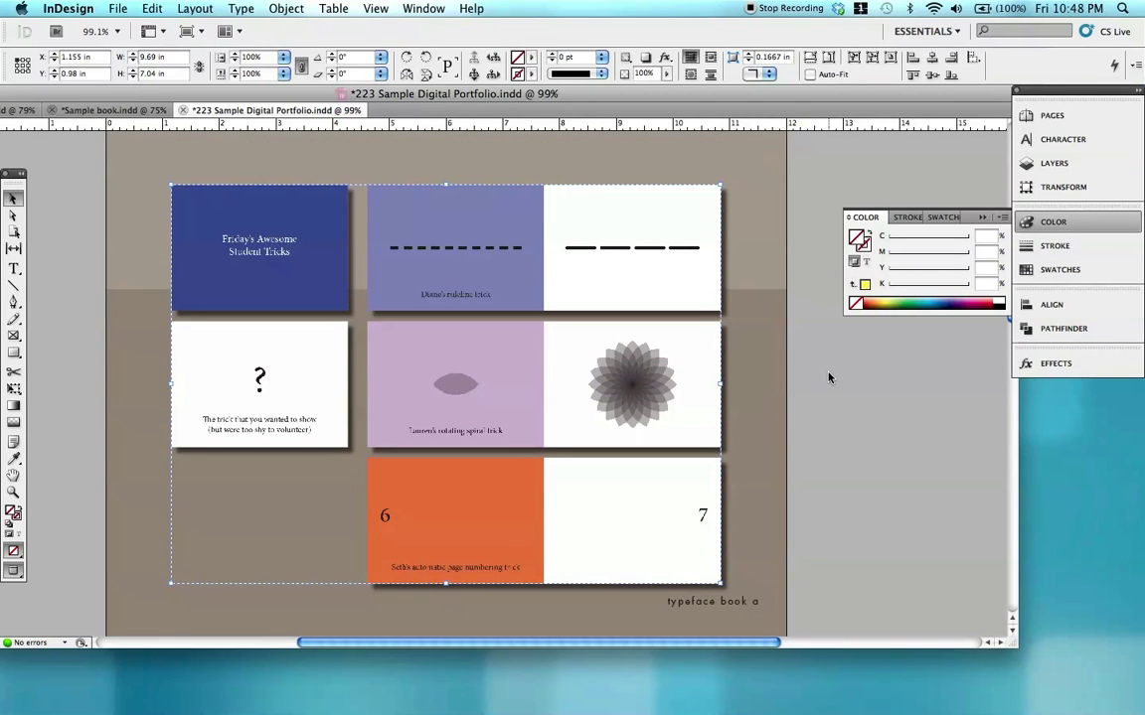
{"action": "key", "text": "Up"}
{"action": "key", "text": "Up"}
{"action": "key", "text": "Up"}
{"action": "key", "text": "Up"}
{"action": "key", "text": "Up"}
{"action": "key", "text": "Up"}
{"action": "key", "text": "Up"}
{"action": "key", "text": "Up"}
{"action": "key", "text": "Up"}
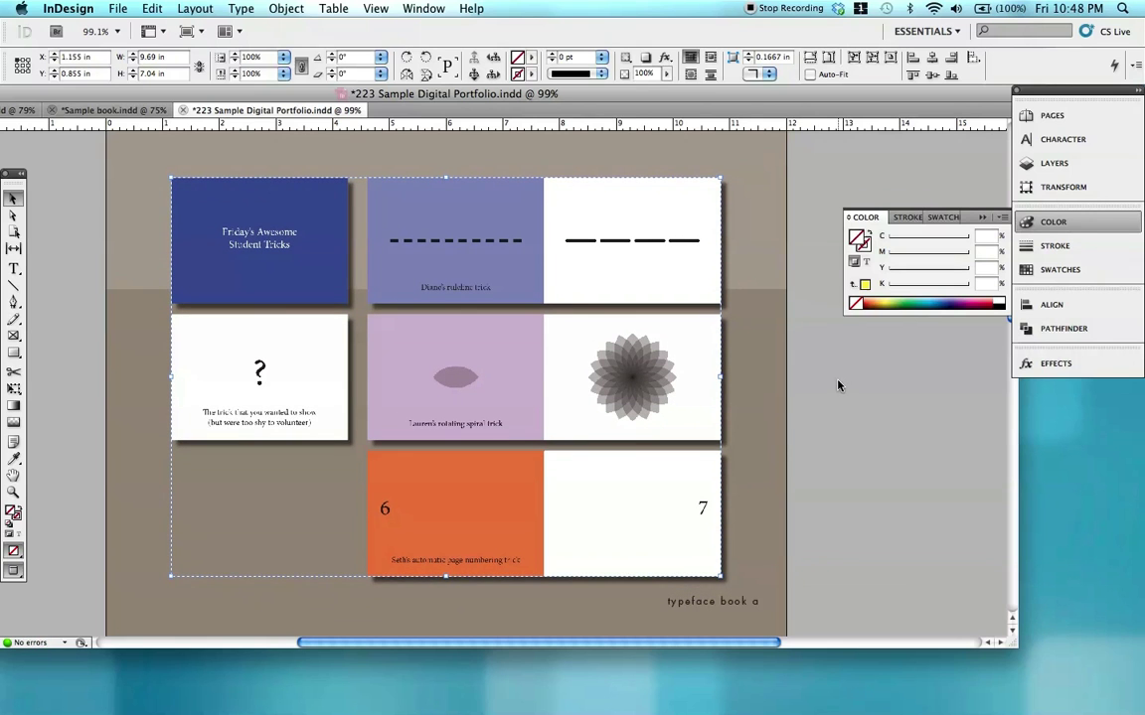
{"action": "left_click", "coordinate": [836, 384]}
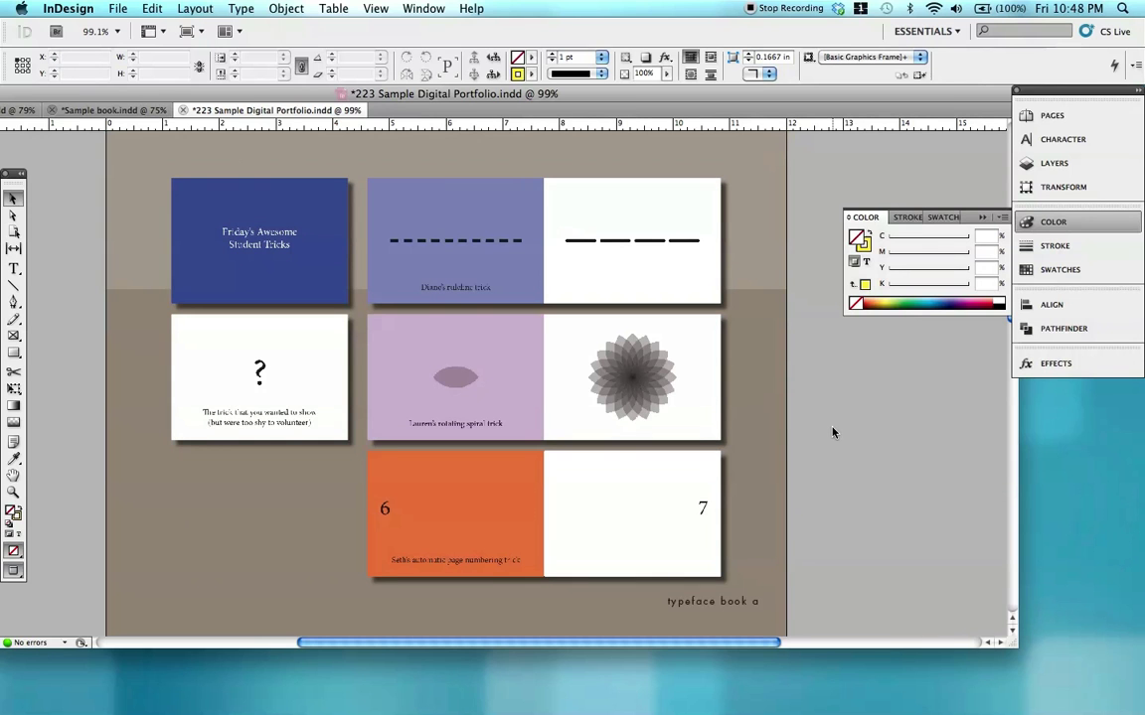
Shift the spiral spread up and right over the ruleline spread, and raise the orange spread so it overlaps the spiral spread
{"action": "left_click", "coordinate": [691, 424]}
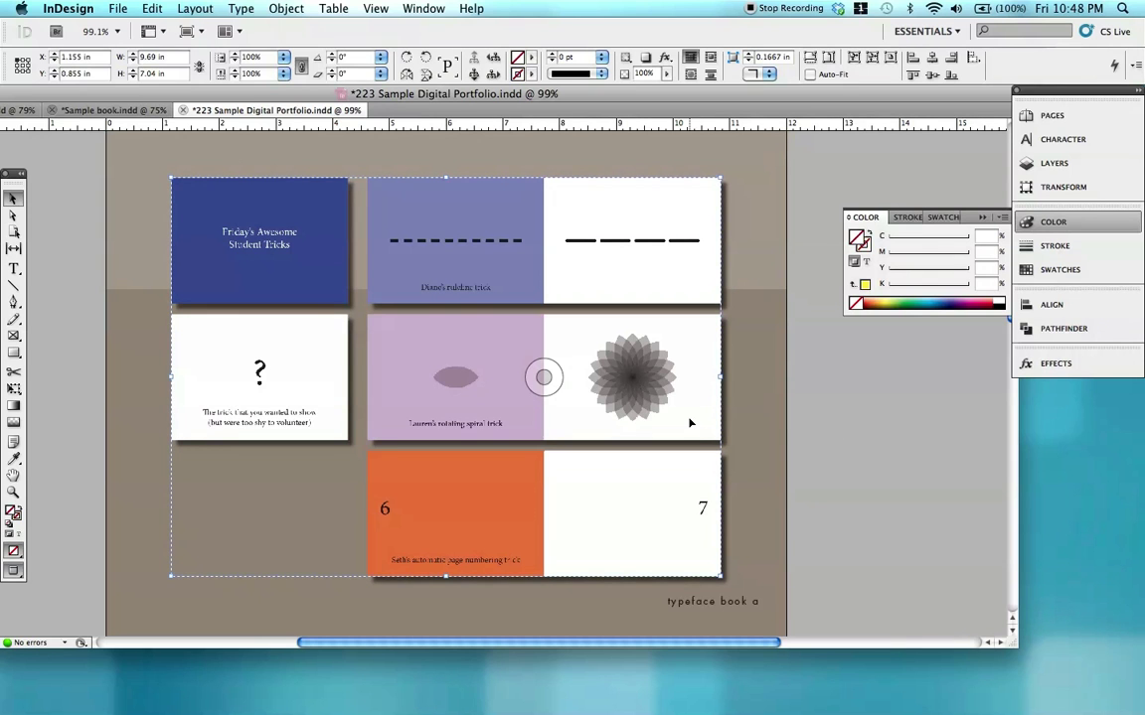
{"action": "left_click_drag", "start_coordinate": [647, 384], "coordinate": [684, 328]}
{"action": "left_click_drag", "start_coordinate": [654, 475], "coordinate": [650, 374]}
{"action": "left_click", "coordinate": [805, 421]}
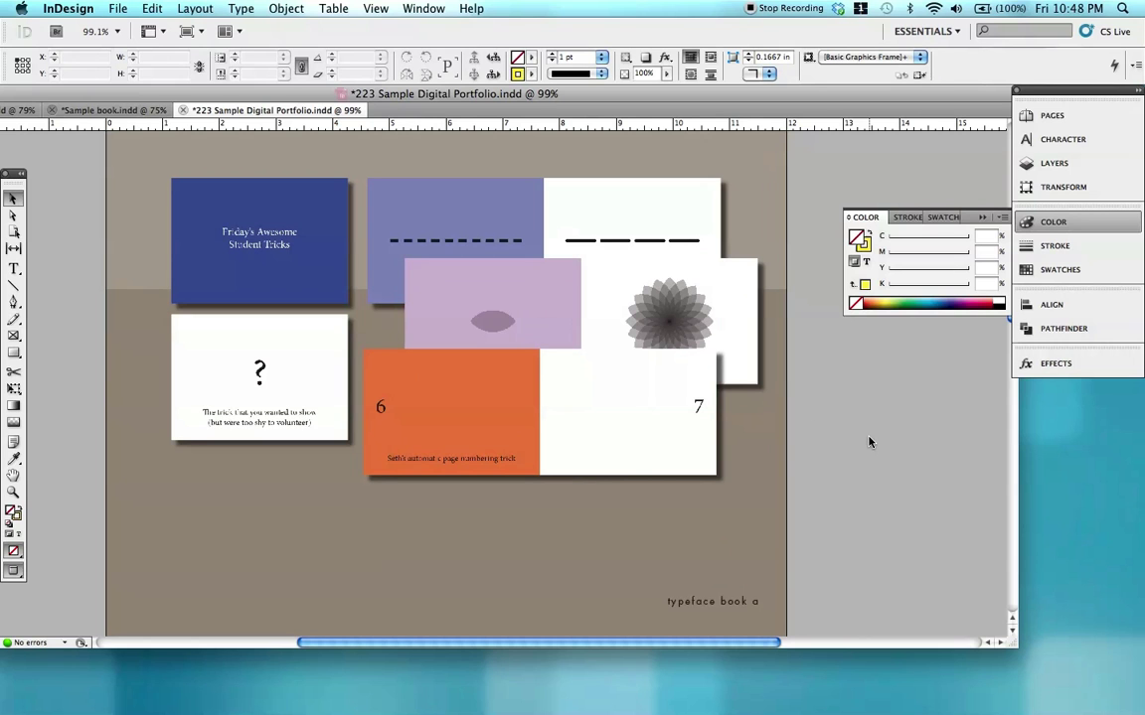
Go through portfolio pages 1 to 6 to check which placed images have drop shadows
{"action": "left_click", "coordinate": [1028, 117]}
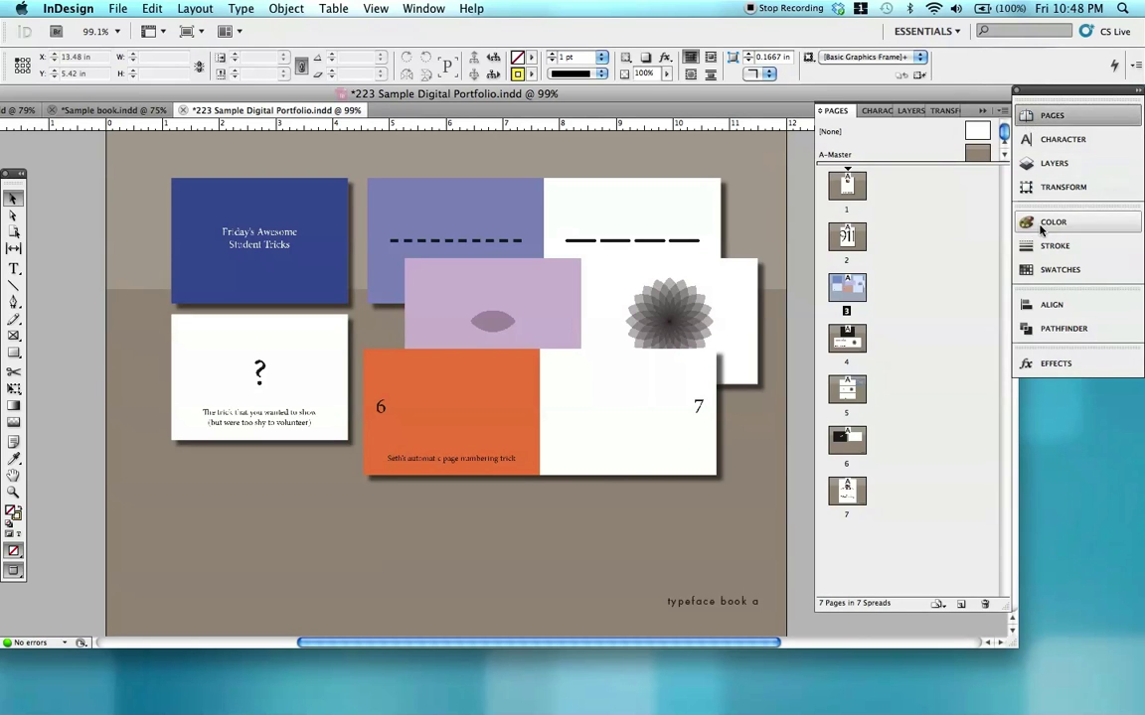
{"action": "double_click", "coordinate": [846, 187]}
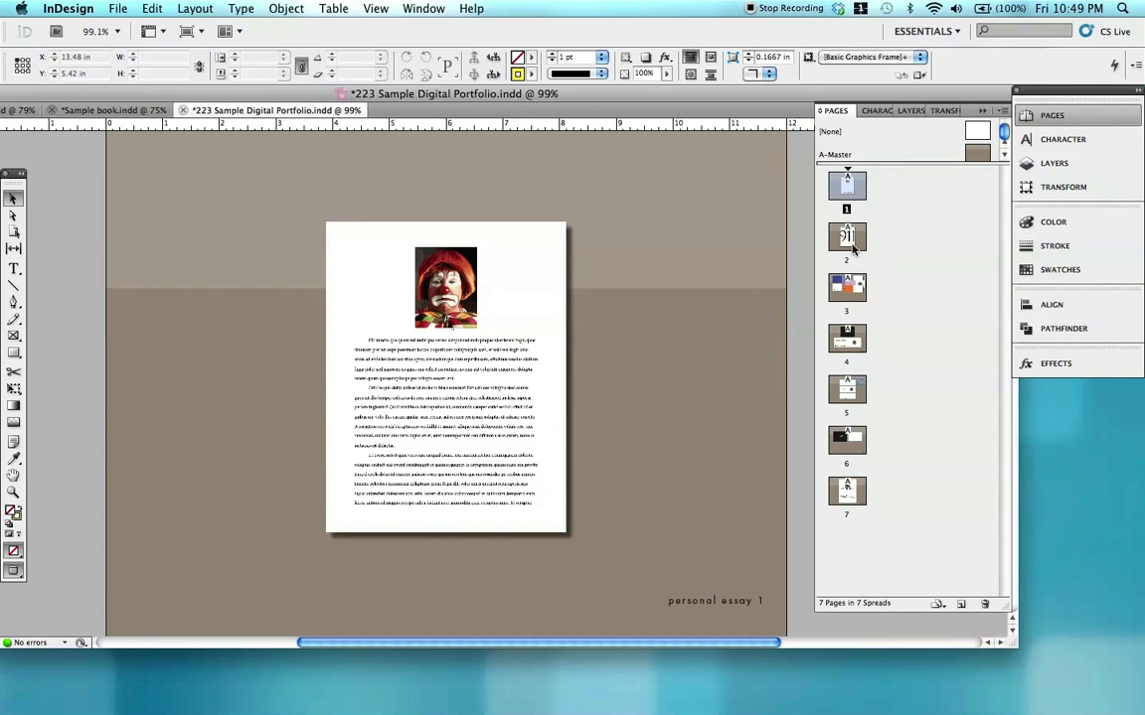
{"action": "double_click", "coordinate": [847, 239]}
{"action": "double_click", "coordinate": [846, 288]}
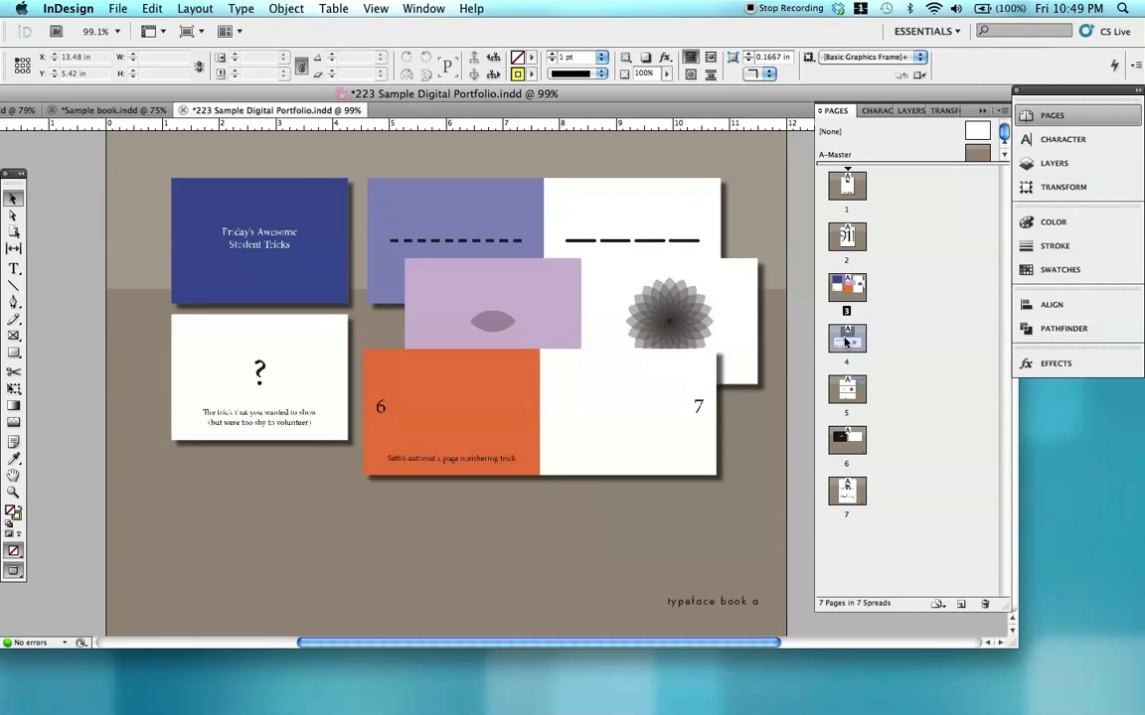
{"action": "double_click", "coordinate": [846, 341]}
{"action": "double_click", "coordinate": [847, 390]}
{"action": "double_click", "coordinate": [847, 440]}
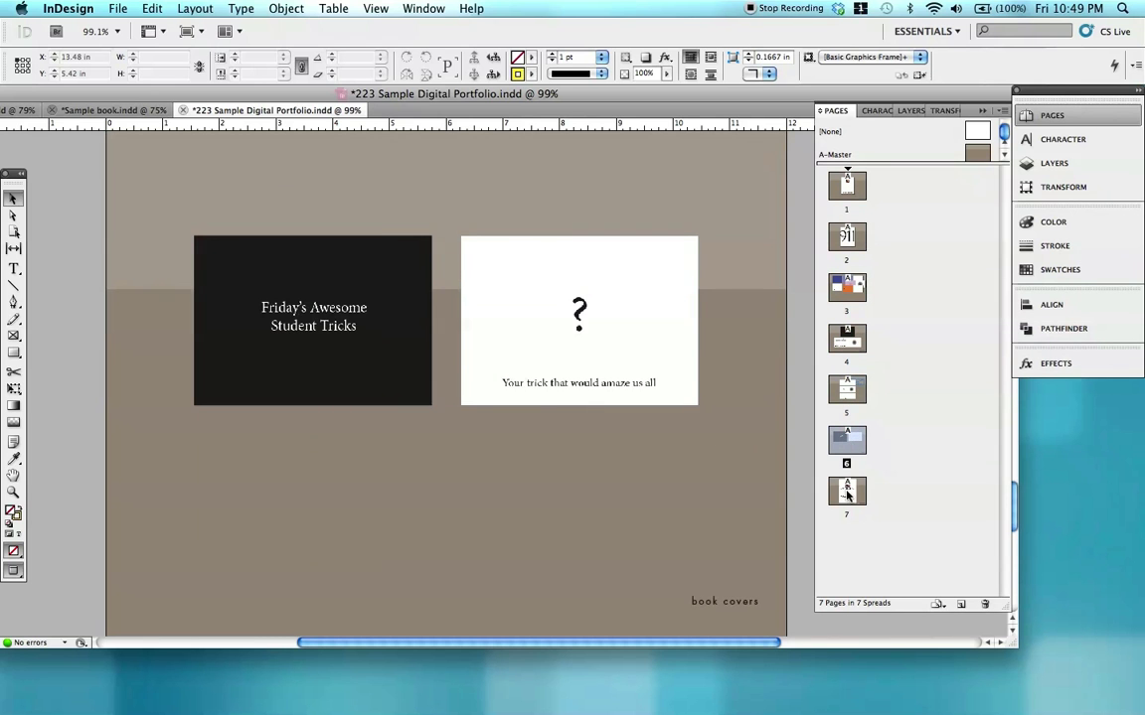
Apply a drop shadow to the personal essay image on page 7
{"action": "double_click", "coordinate": [847, 489]}
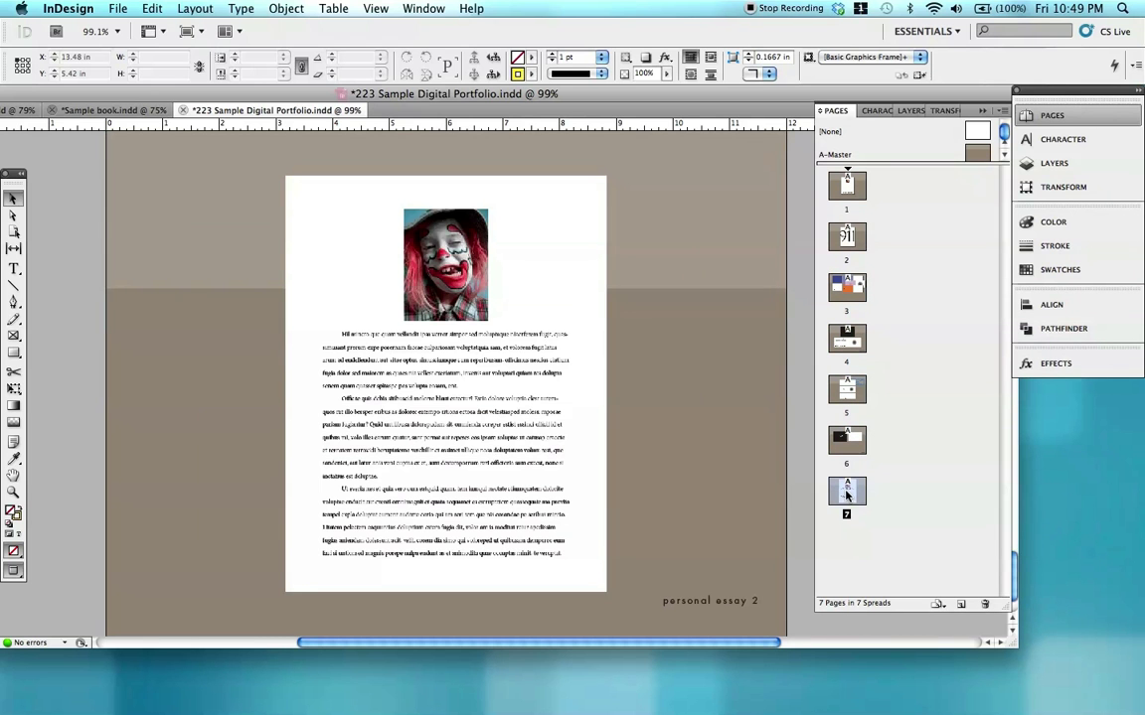
{"action": "left_click", "coordinate": [537, 409]}
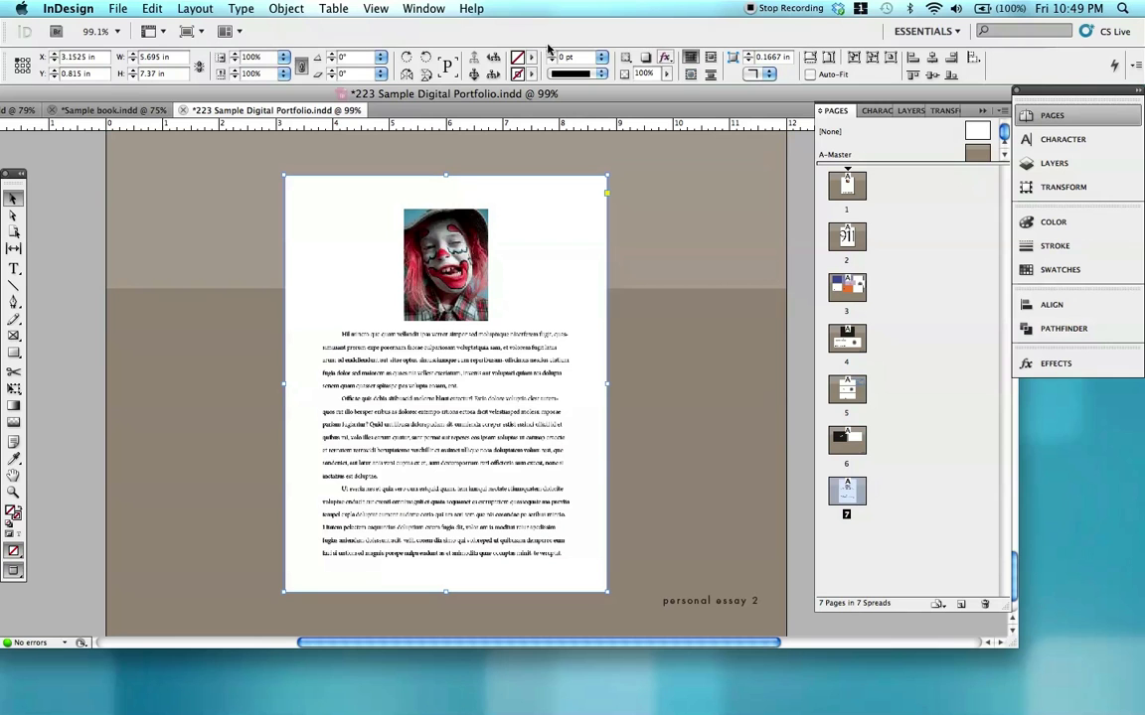
{"action": "left_click", "coordinate": [645, 60]}
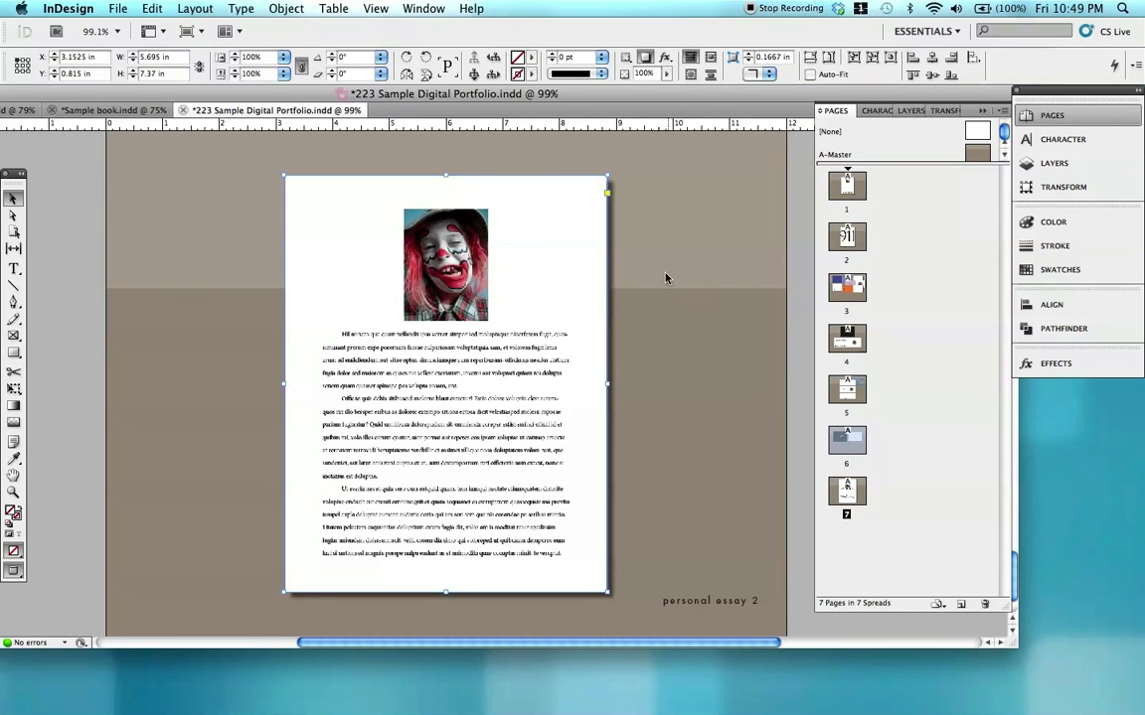
Apply drop shadows to the black cover and the question mark cover on page 6
{"action": "double_click", "coordinate": [856, 467]}
{"action": "left_click", "coordinate": [430, 362]}
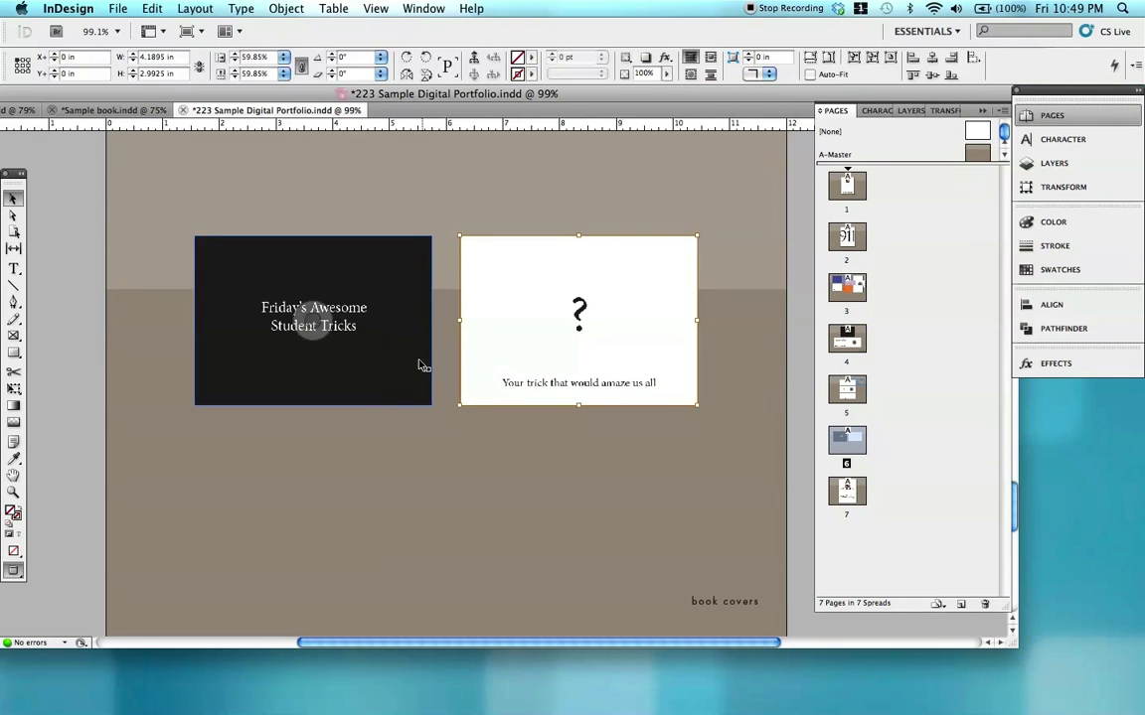
{"action": "left_click", "coordinate": [544, 268], "text": "shift"}
{"action": "scroll", "coordinate": [544, 269], "scroll_direction": "left", "scroll_amount": 3}
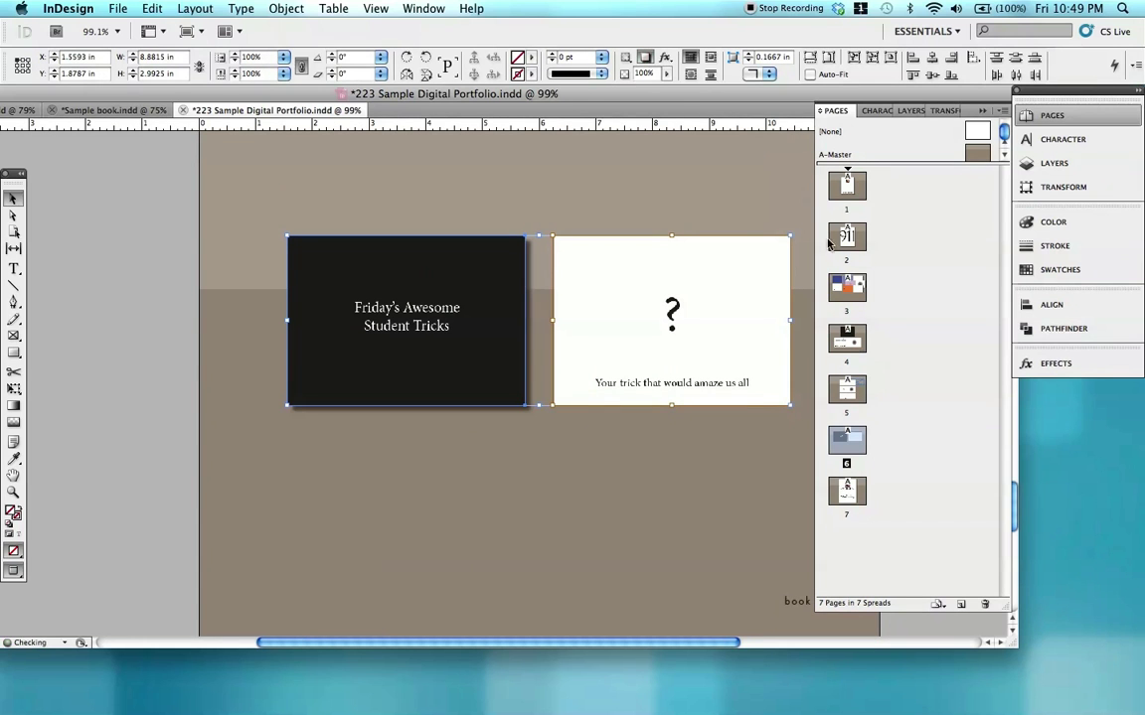
{"action": "left_click", "coordinate": [605, 289]}
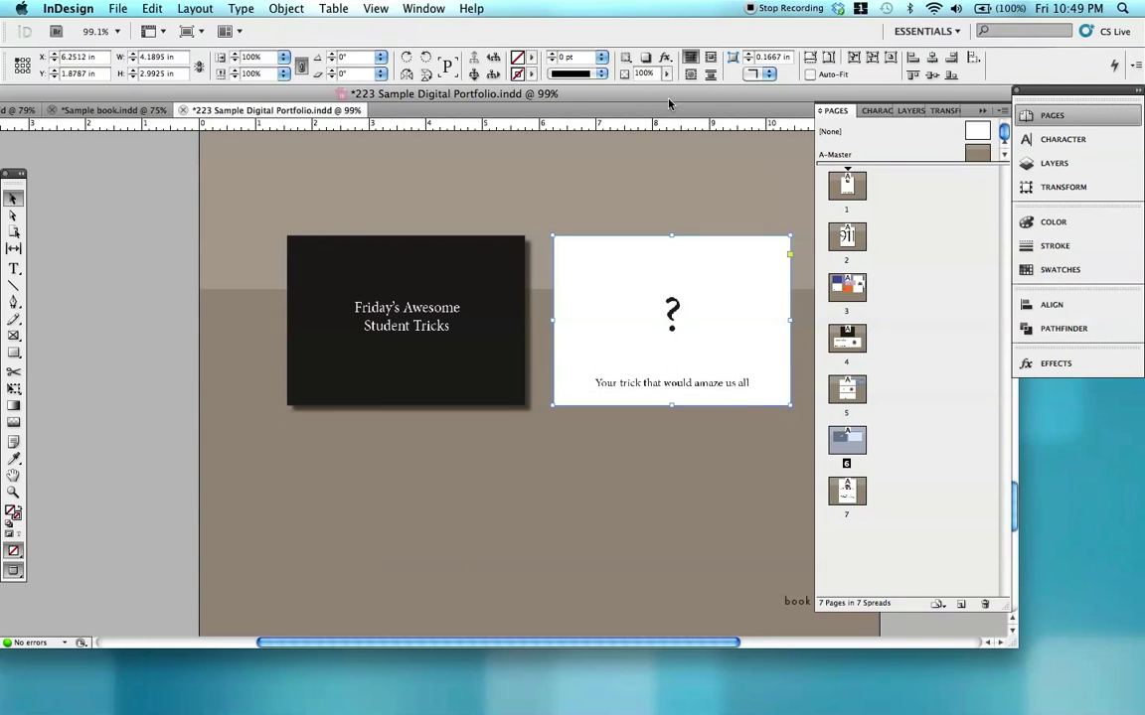
Apply a drop shadow to all three booklet spreads on page 5
{"action": "double_click", "coordinate": [847, 389]}
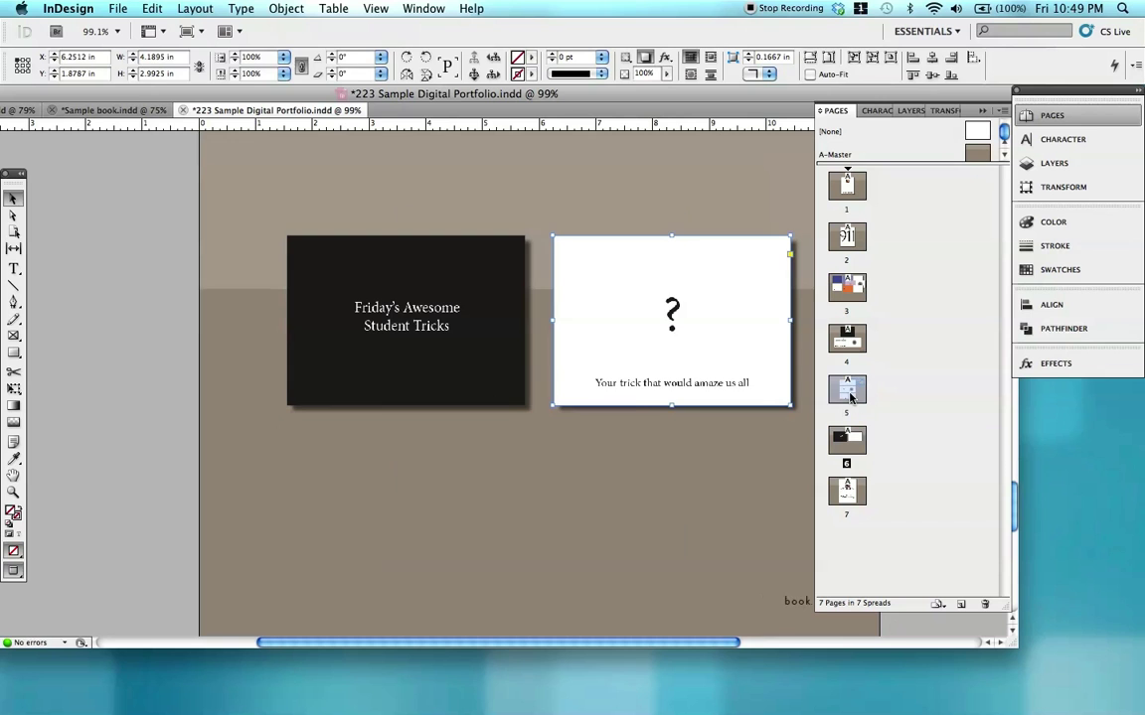
{"action": "left_click", "coordinate": [538, 260]}
{"action": "left_click", "coordinate": [539, 384], "text": "shift"}
{"action": "left_click", "coordinate": [585, 491], "text": "shift"}
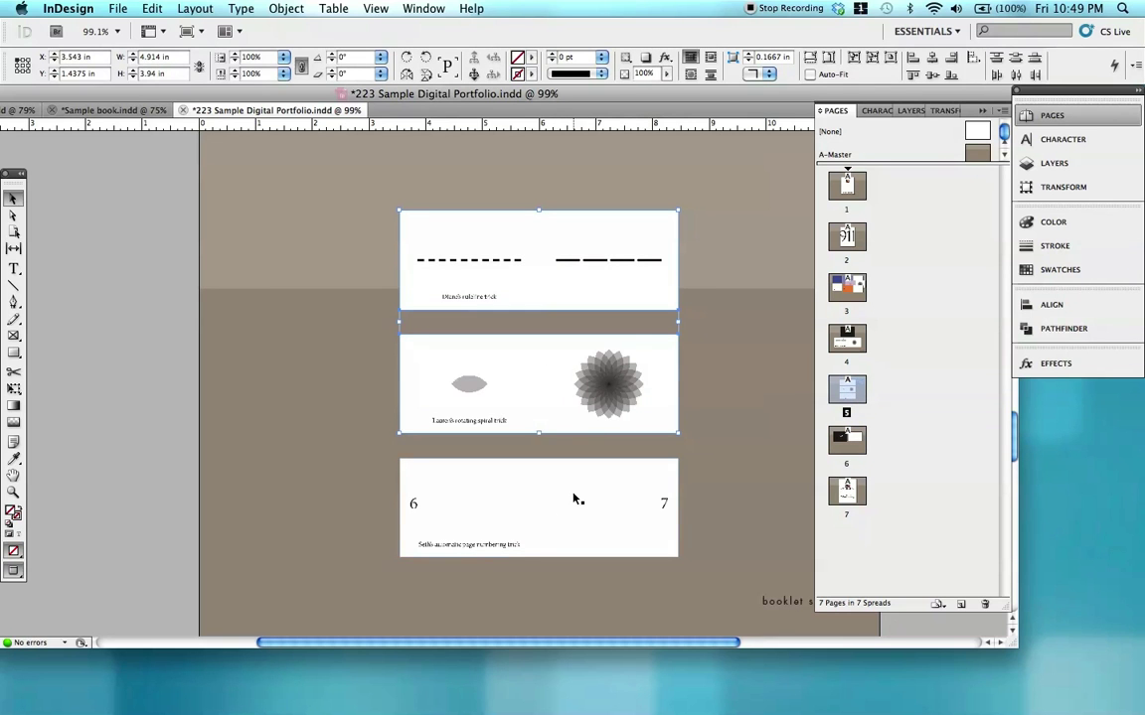
{"action": "left_click", "coordinate": [646, 59]}
Apply a drop shadow to the black cover and the two-page spread on page 4
{"action": "double_click", "coordinate": [847, 338]}
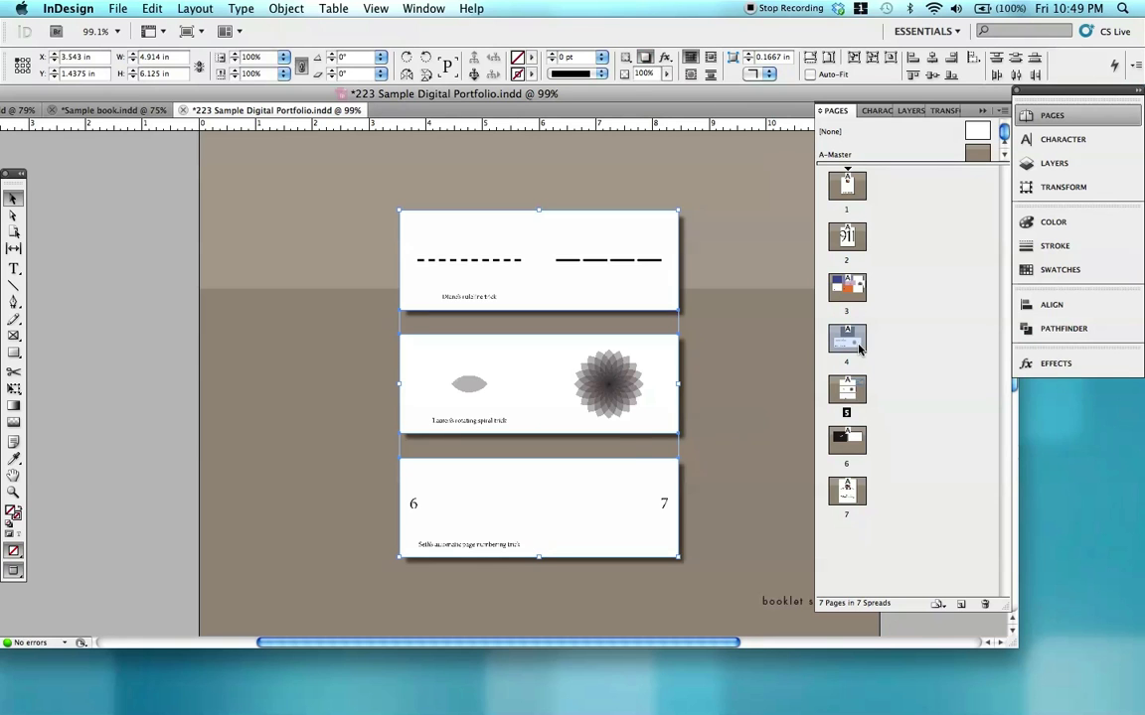
{"action": "left_click", "coordinate": [536, 449], "text": "shift"}
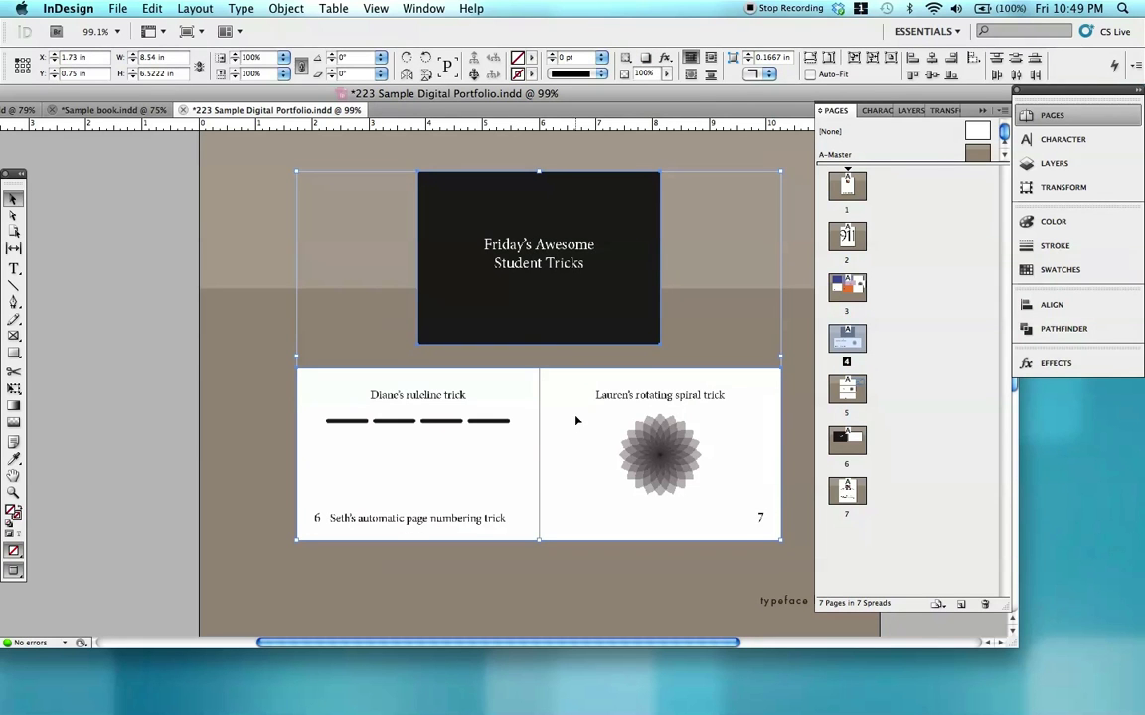
{"action": "left_click", "coordinate": [645, 57]}
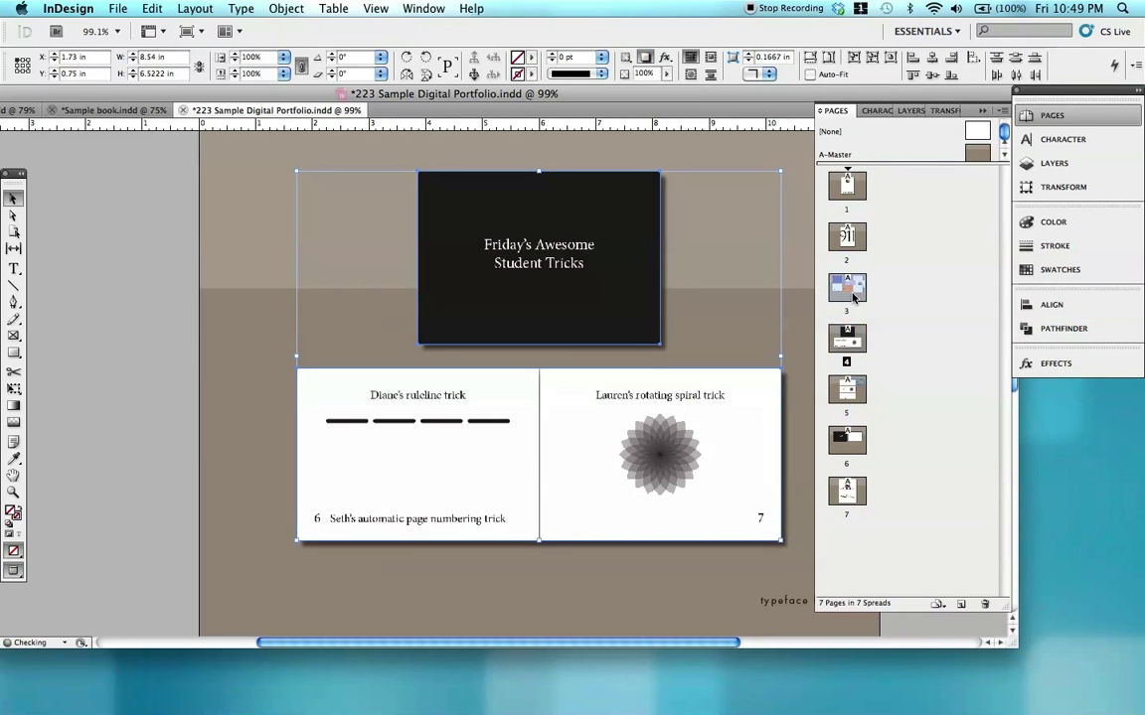
Check the drop shadows on pages 3, 2 and 1
{"action": "double_click", "coordinate": [852, 294]}
{"action": "double_click", "coordinate": [846, 239]}
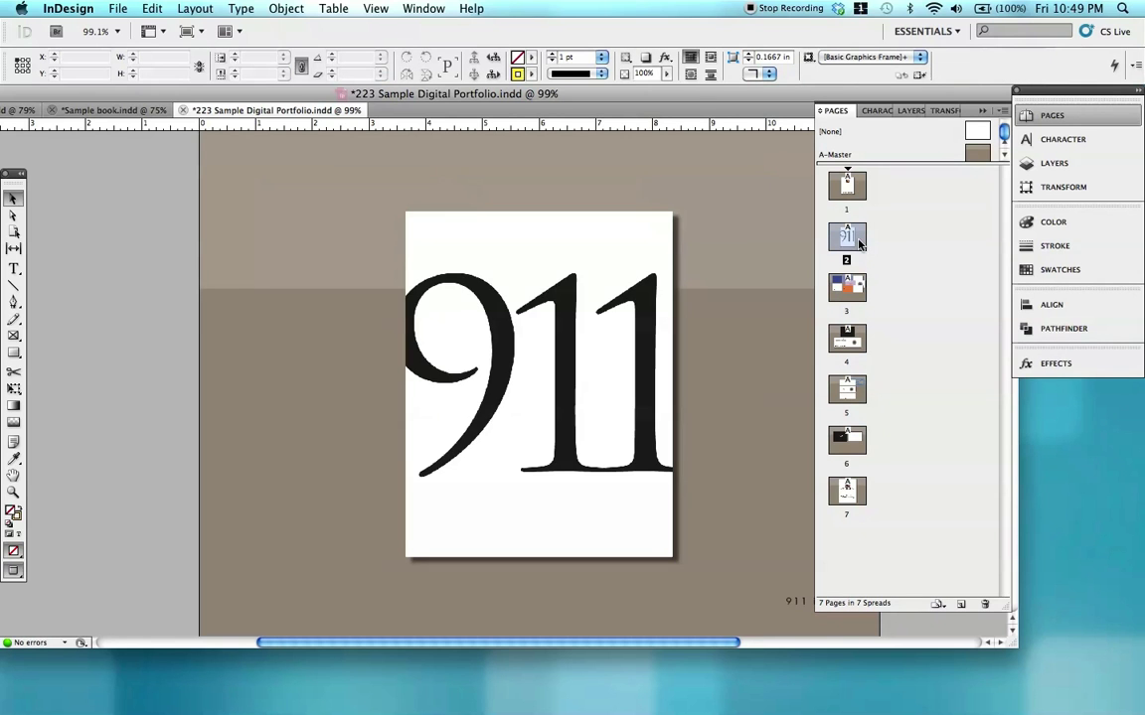
{"action": "double_click", "coordinate": [849, 189]}
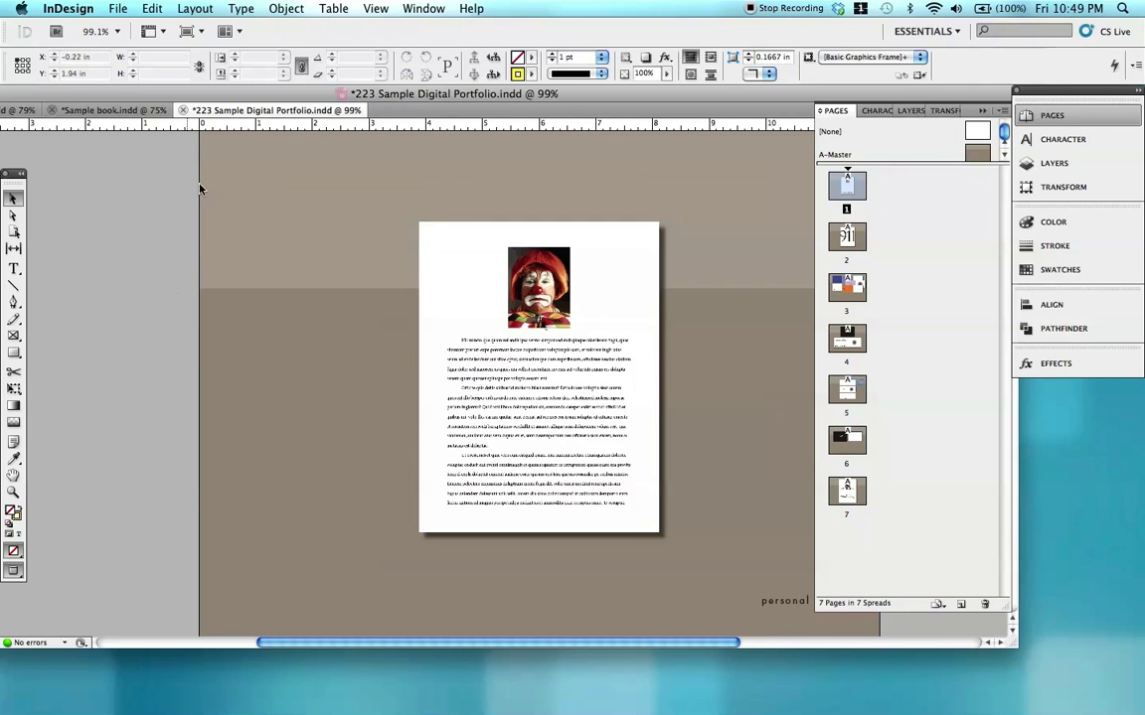
Start exporting the portfolio in Adobe PDF (Print) format as 223 Sample Digital Portfolio.pdf in the 223 ON LAPTOP folder
{"action": "left_click", "coordinate": [119, 9]}
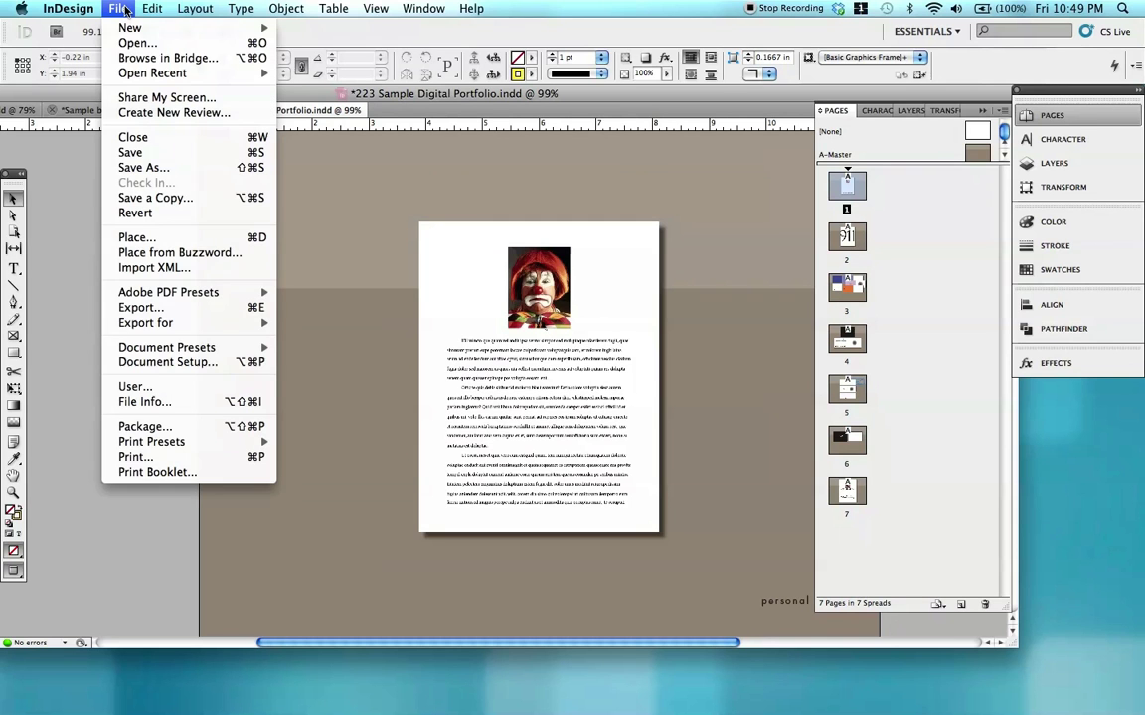
{"action": "left_click", "coordinate": [149, 309]}
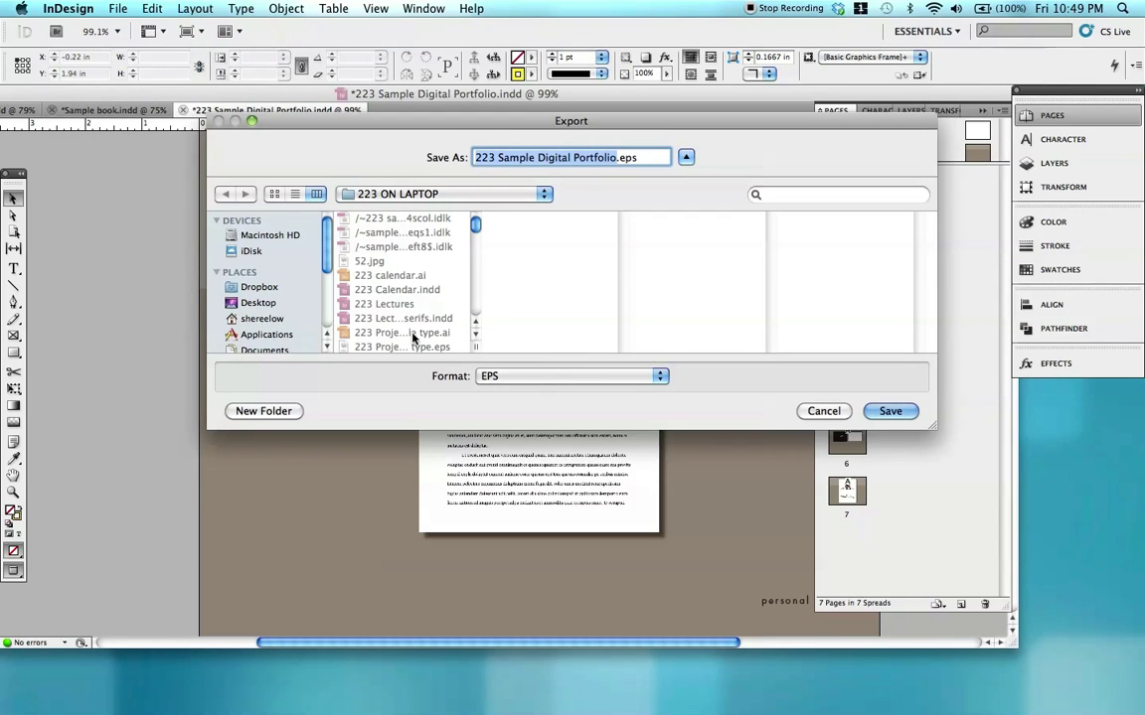
{"action": "left_click", "coordinate": [551, 376]}
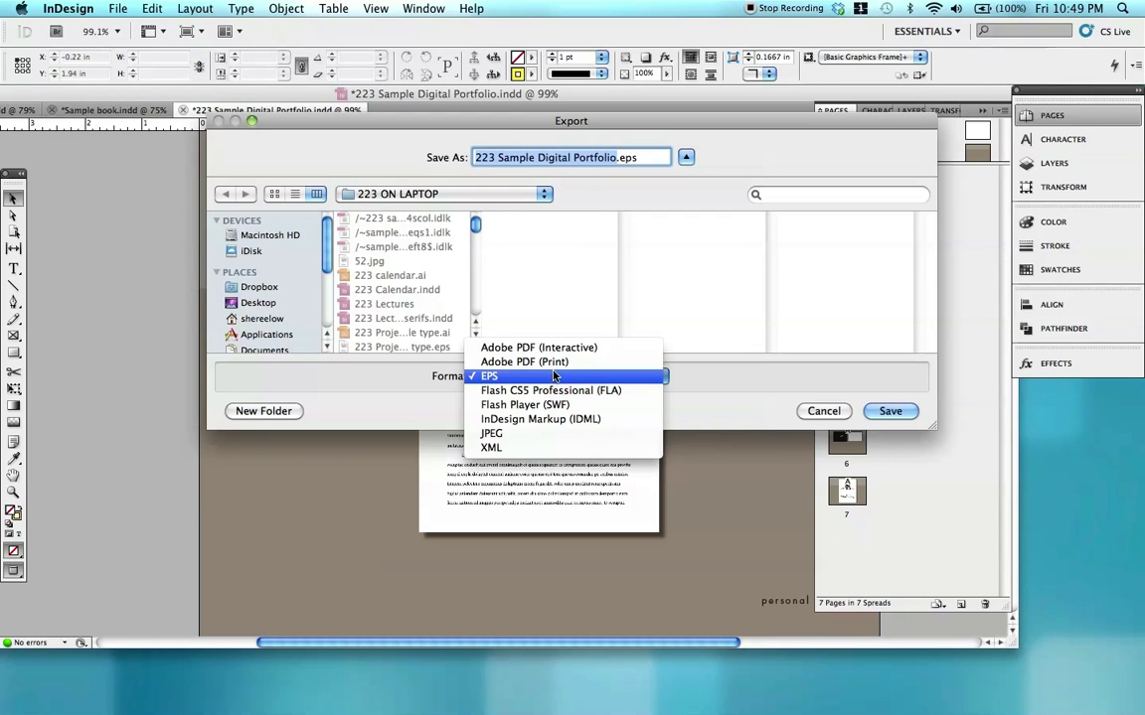
{"action": "left_click", "coordinate": [562, 364]}
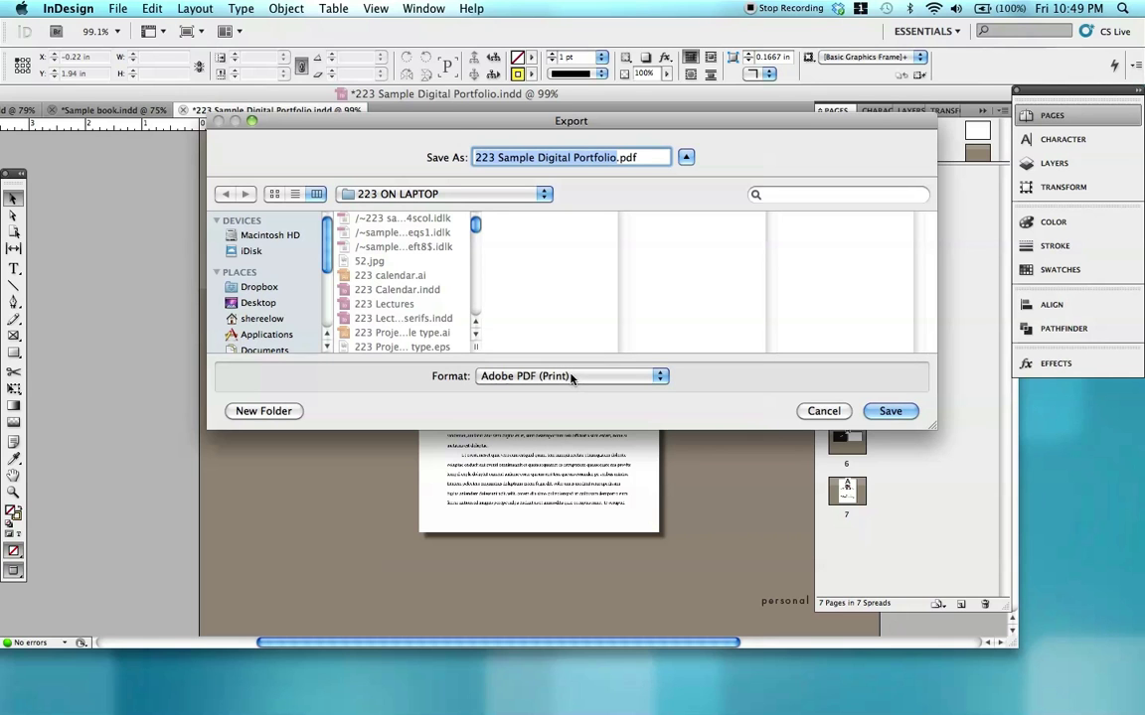
{"action": "left_click", "coordinate": [889, 413]}
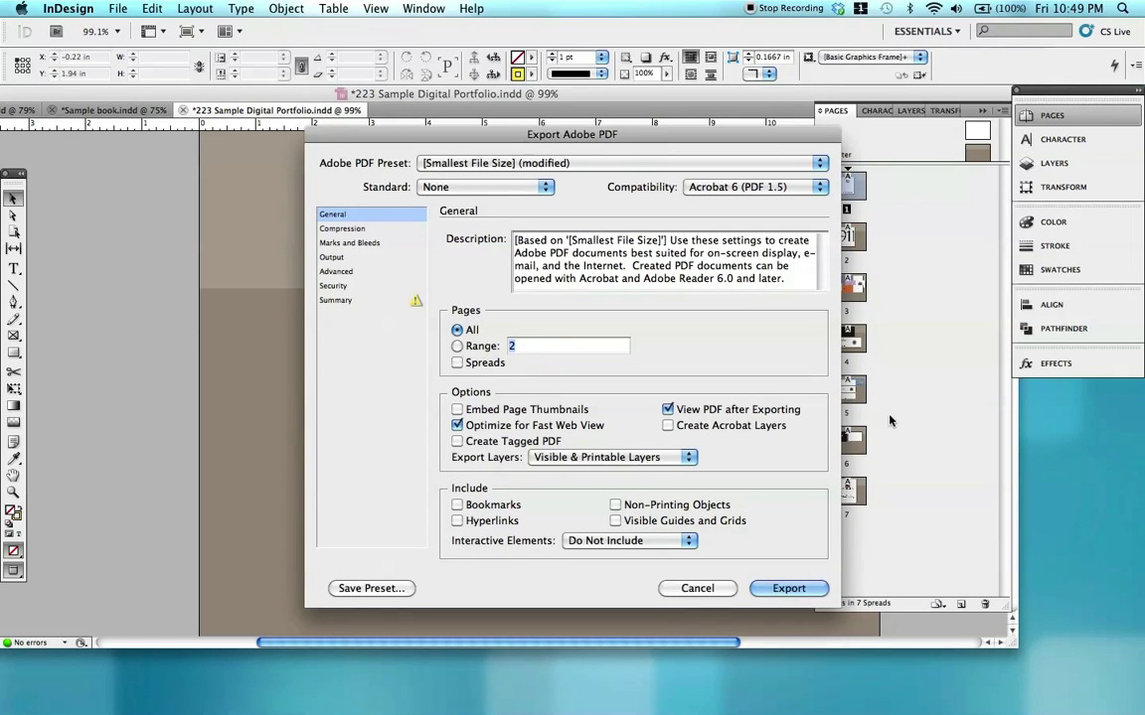
Set the PDF export preset to [Smallest File Size]
{"action": "left_click", "coordinate": [618, 165]}
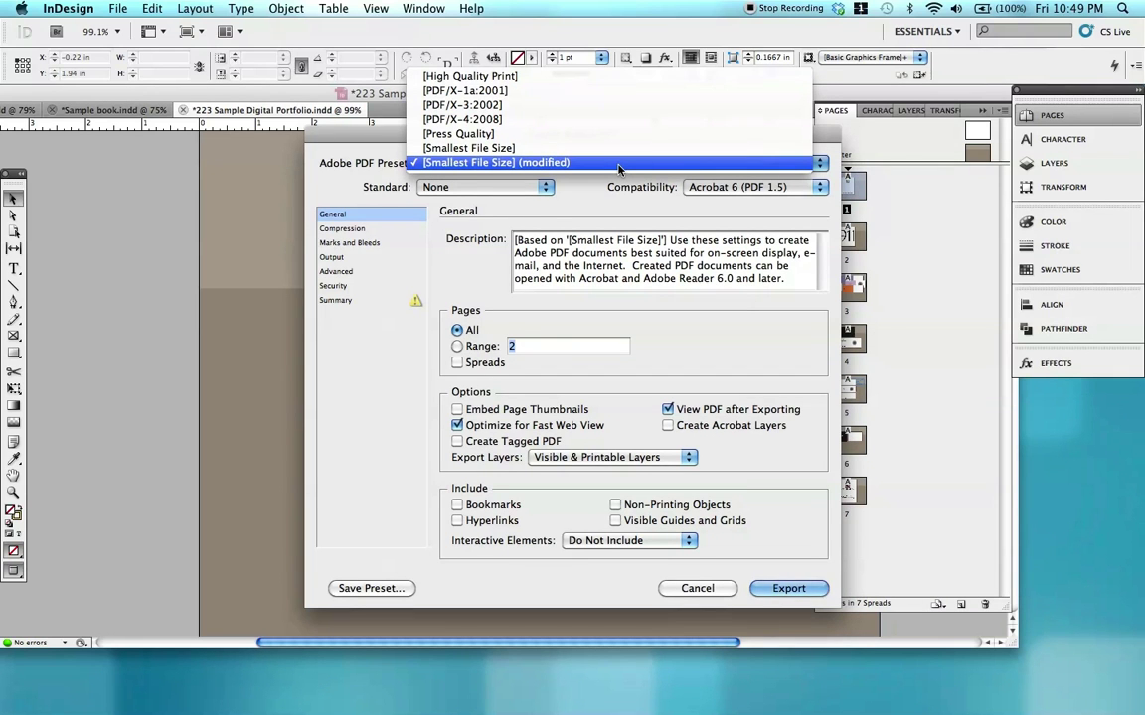
{"action": "left_click", "coordinate": [618, 164]}
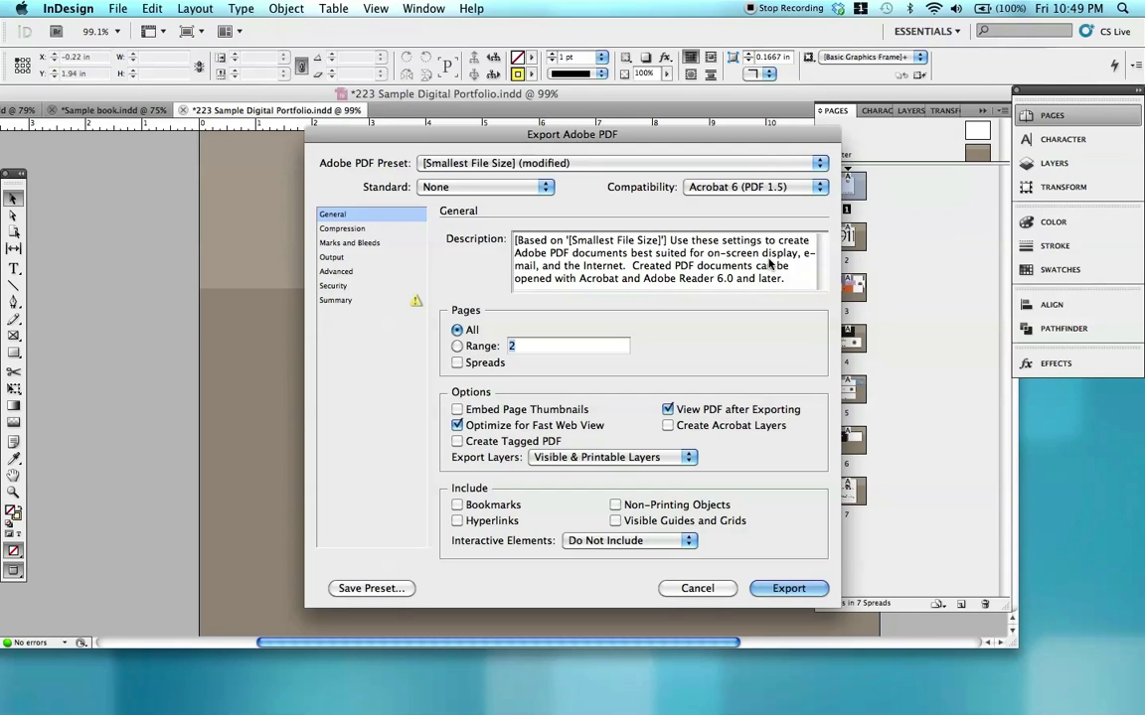
{"action": "left_click", "coordinate": [656, 164]}
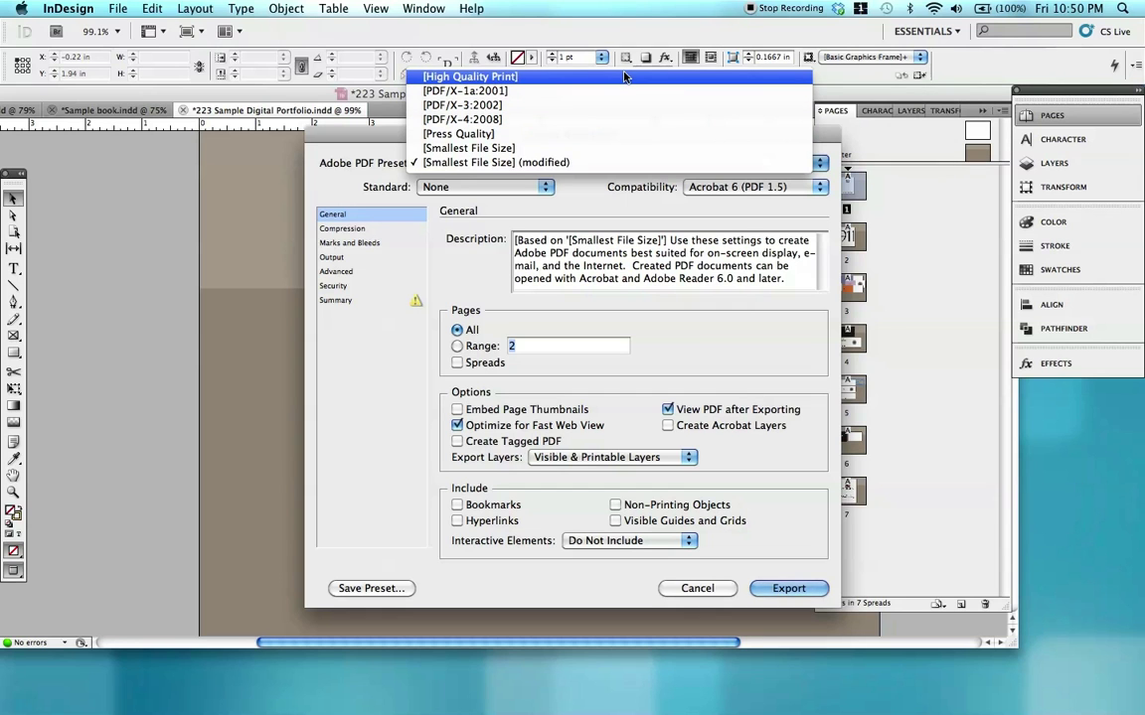
{"action": "left_click", "coordinate": [633, 151]}
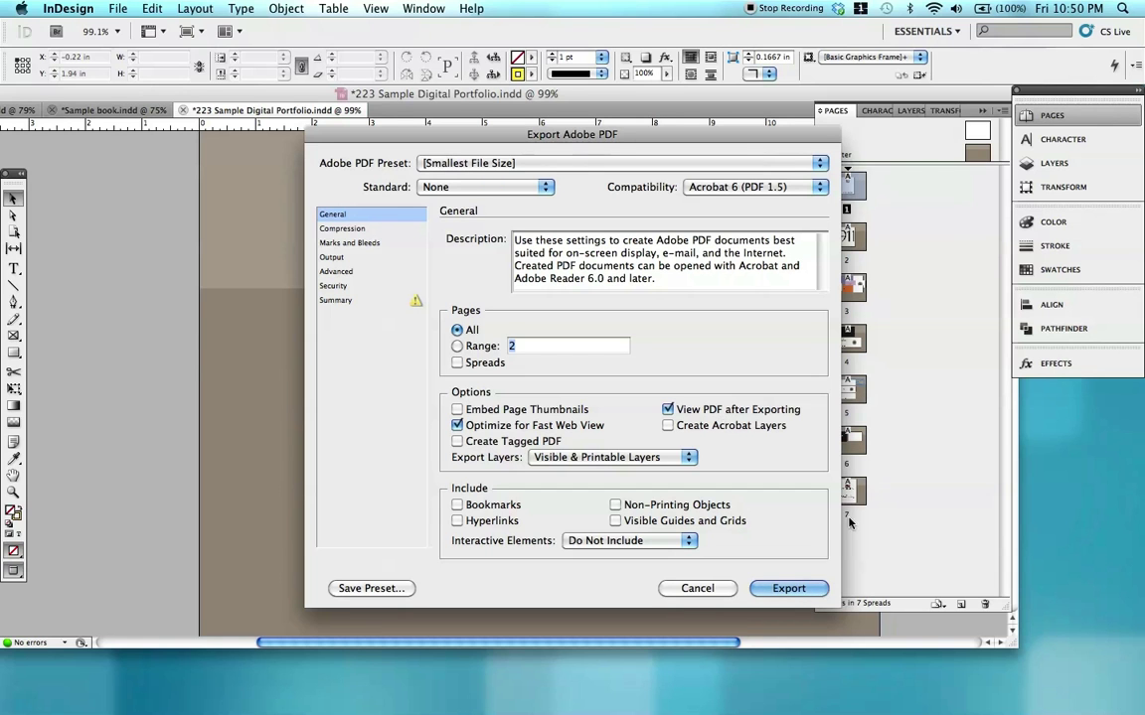
Export all portfolio pages to the PDF, continuing with the current transparency blend space and color settings
{"action": "left_click", "coordinate": [789, 589]}
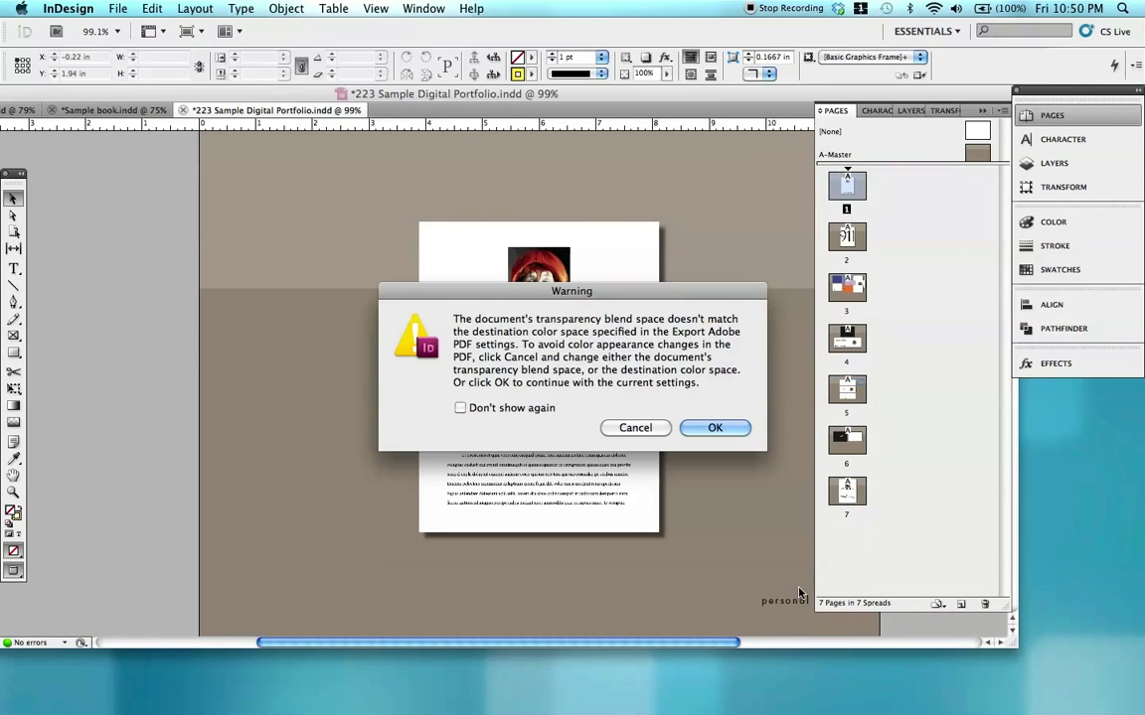
{"action": "left_click", "coordinate": [716, 428]}
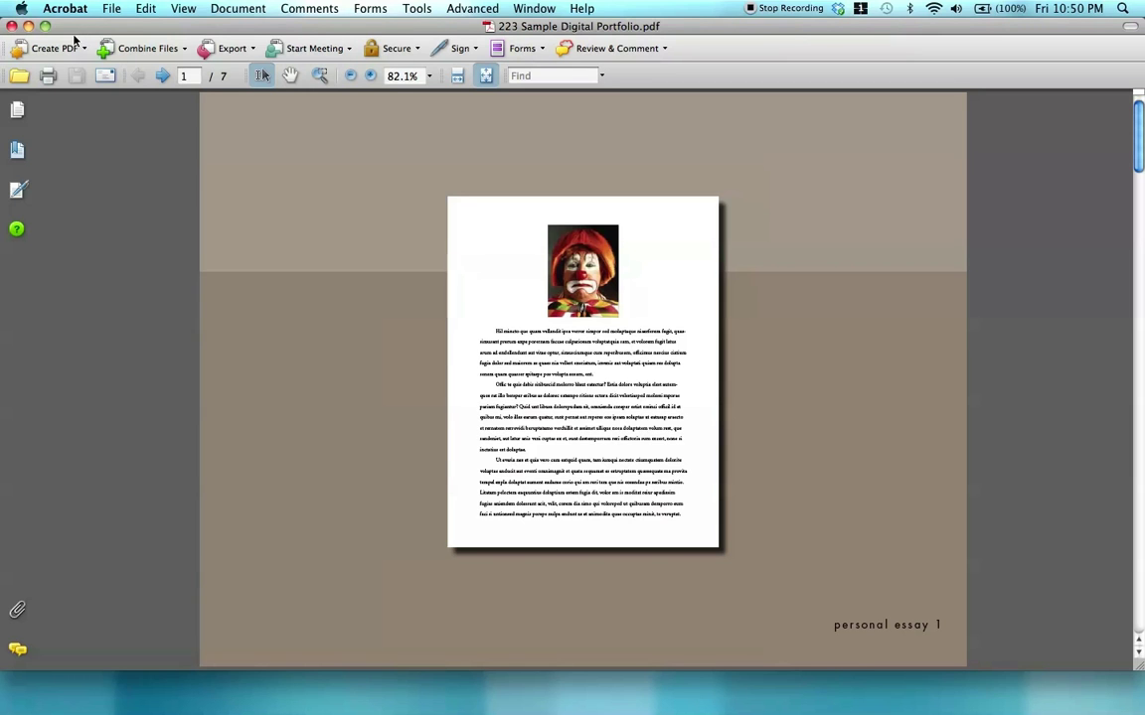
Review the exported portfolio PDF in Acrobat, paging forward to page 7 and back to page 3
{"action": "left_click", "coordinate": [163, 77]}
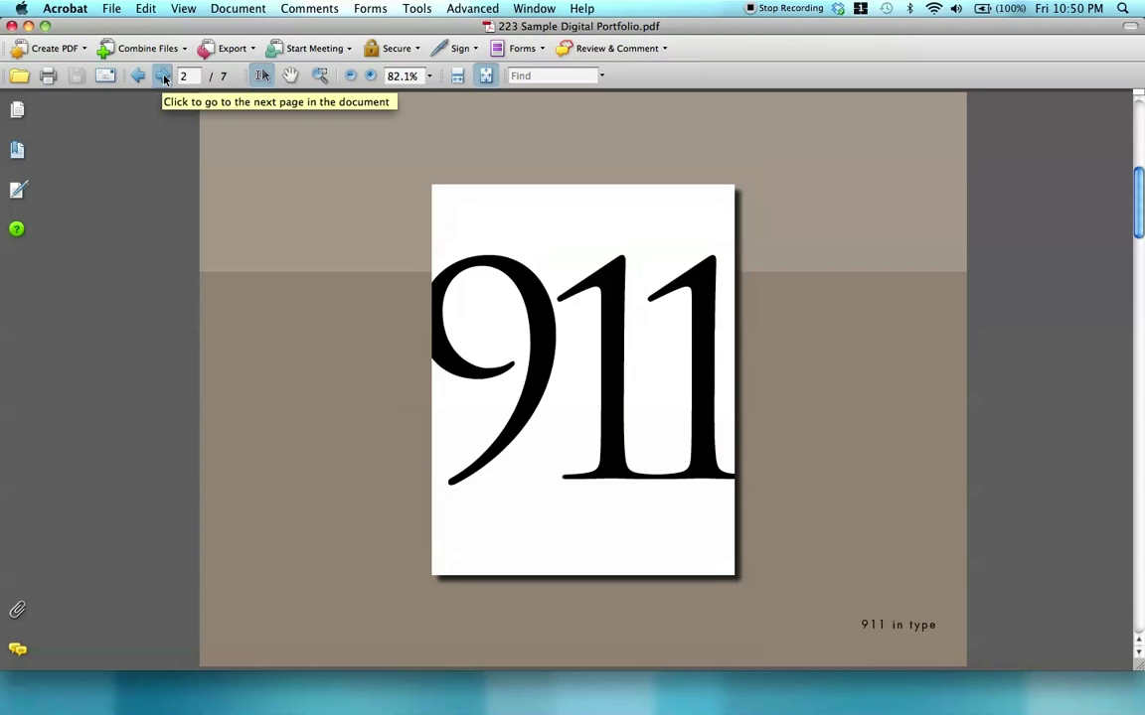
{"action": "left_click", "coordinate": [164, 77]}
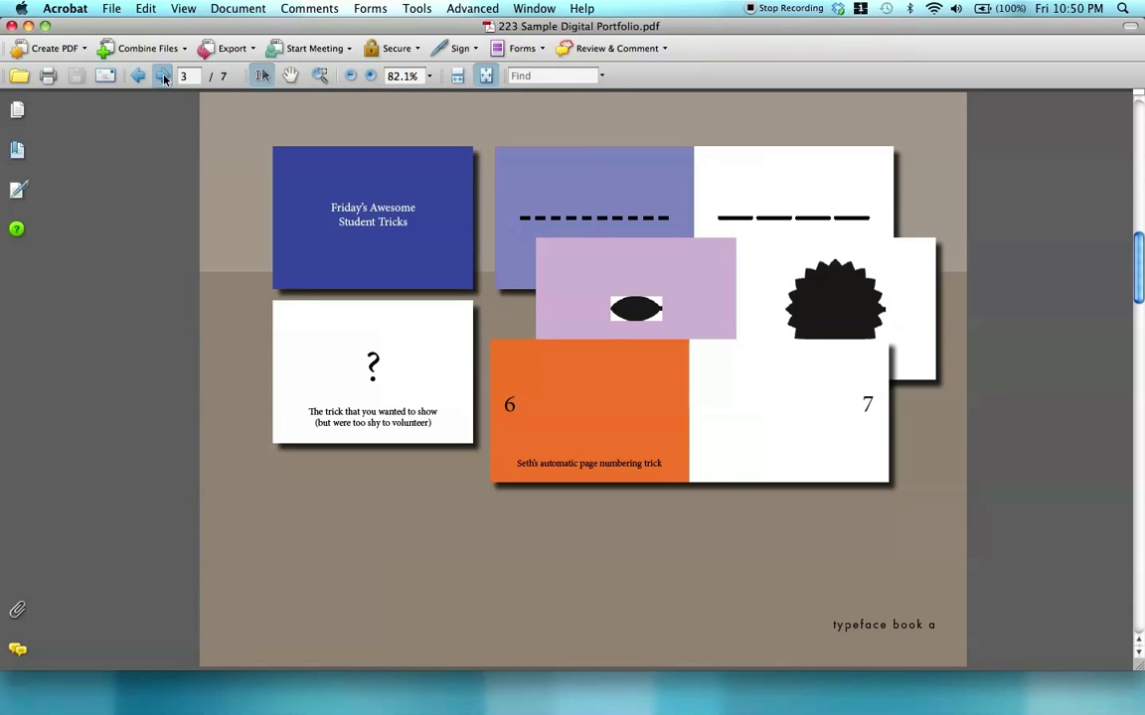
{"action": "left_click", "coordinate": [163, 77]}
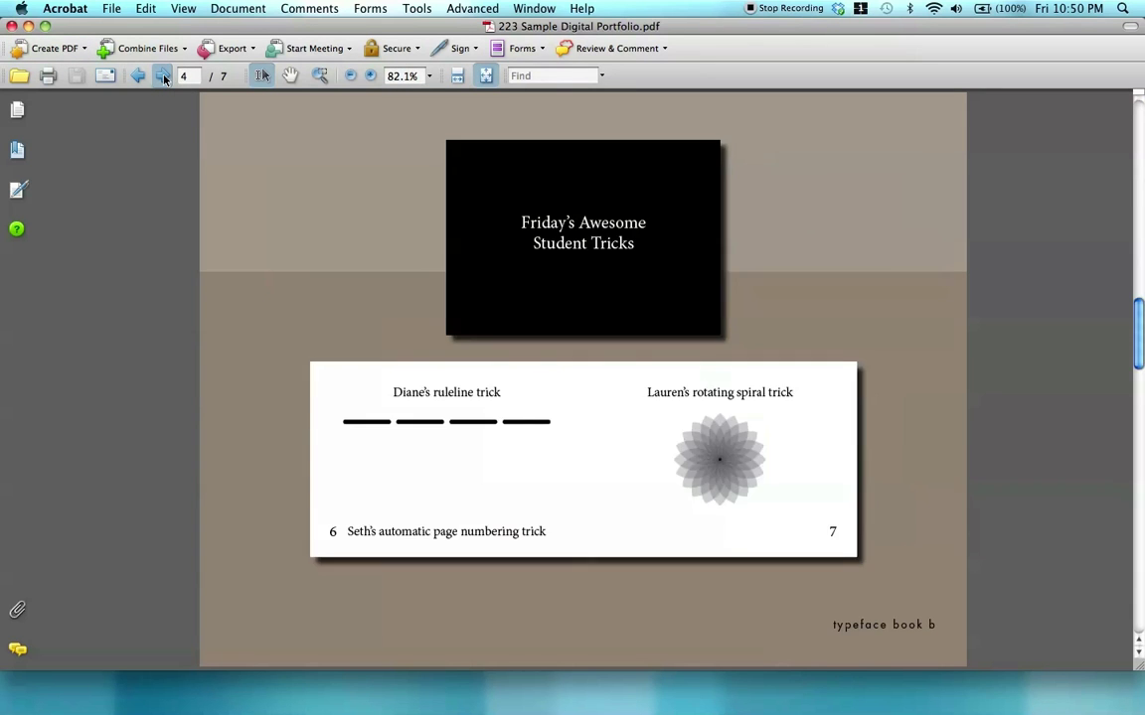
{"action": "left_click", "coordinate": [164, 77]}
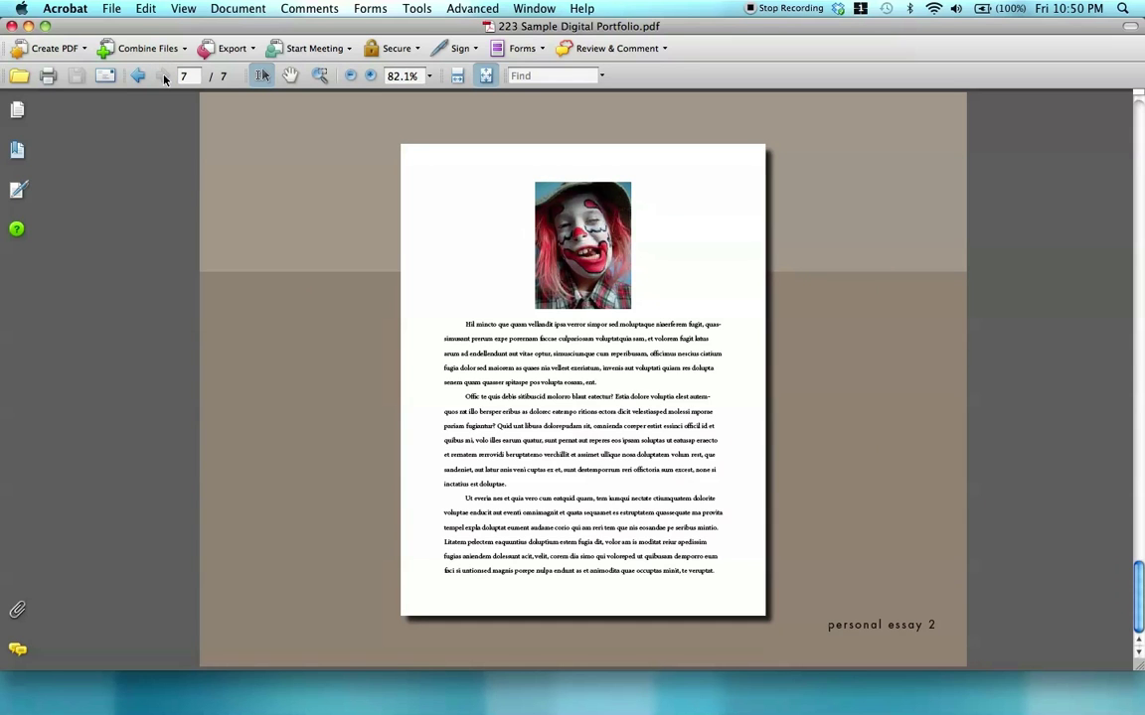
{"action": "left_click", "coordinate": [138, 76]}
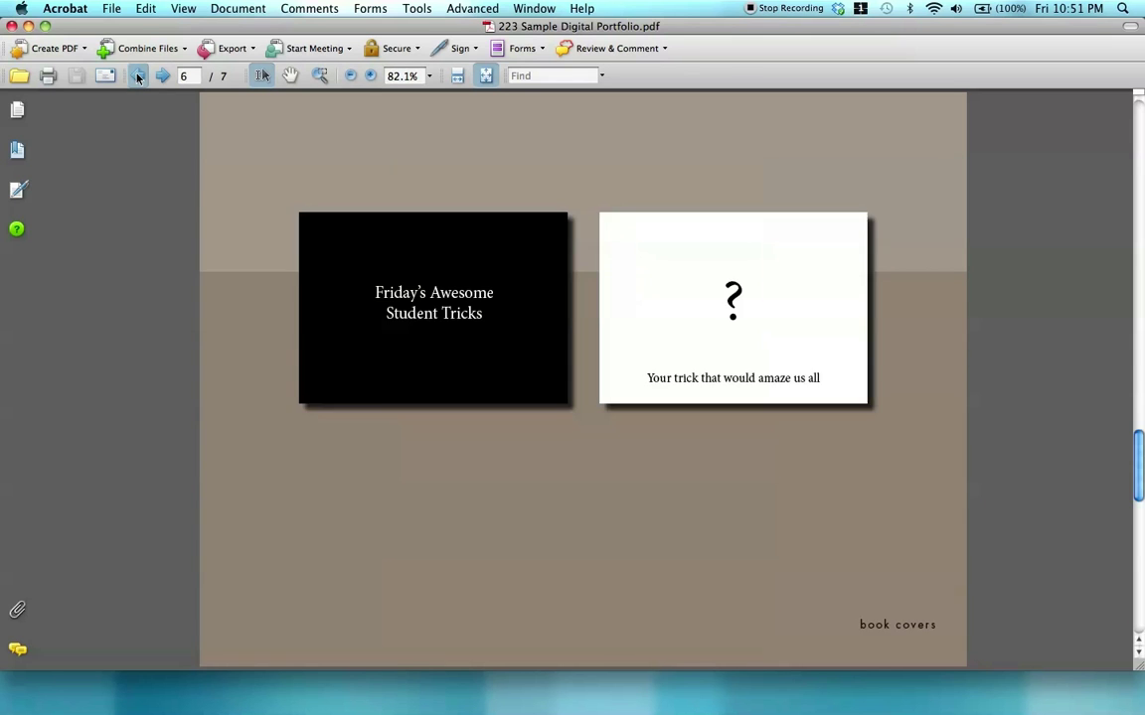
{"action": "left_click", "coordinate": [138, 76]}
{"action": "left_click", "coordinate": [138, 77]}
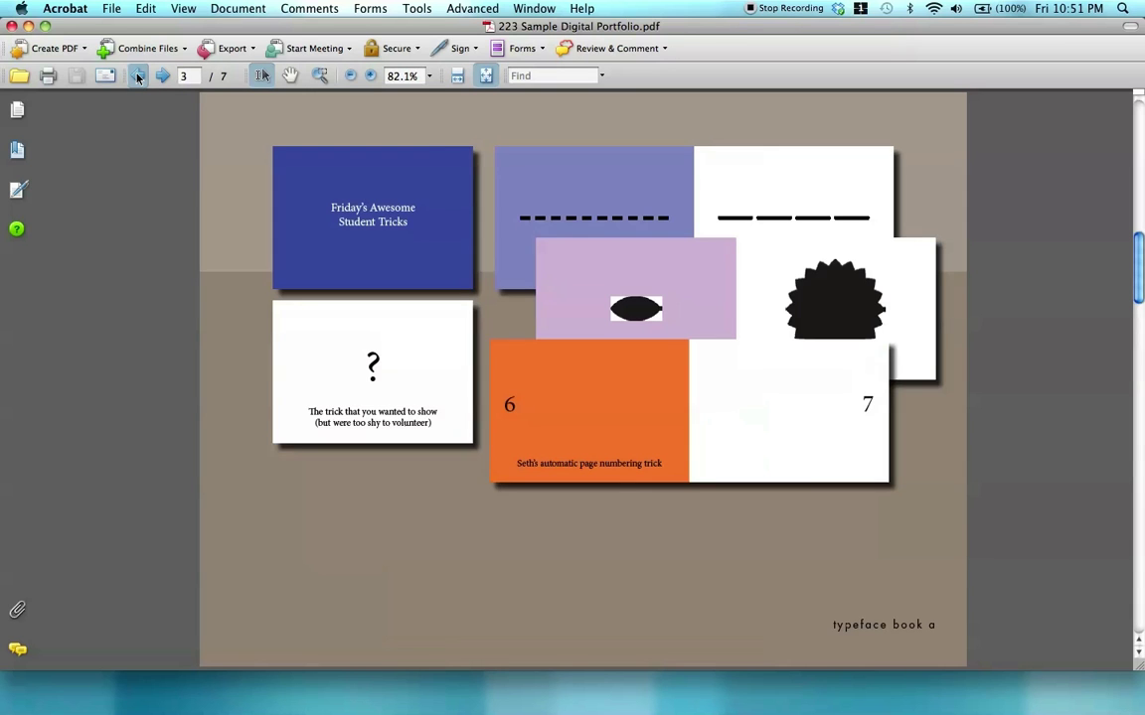